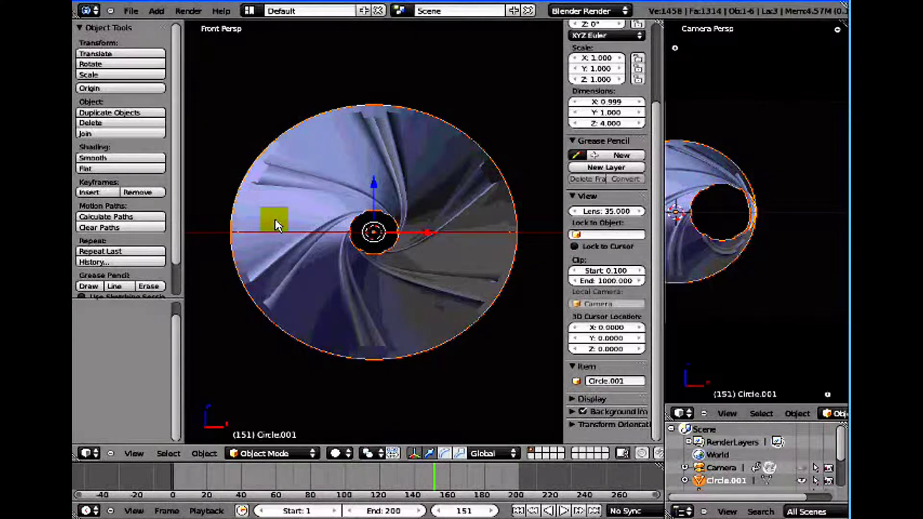
Delete the existing rifled barrel mesh and switch the front view to orthographic to reveal the background reference image.
key("x")
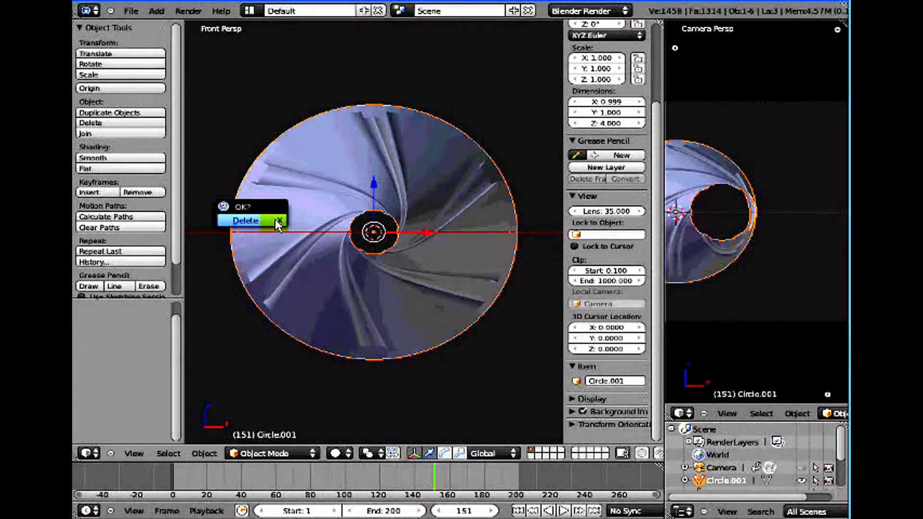
left_click(277, 225)
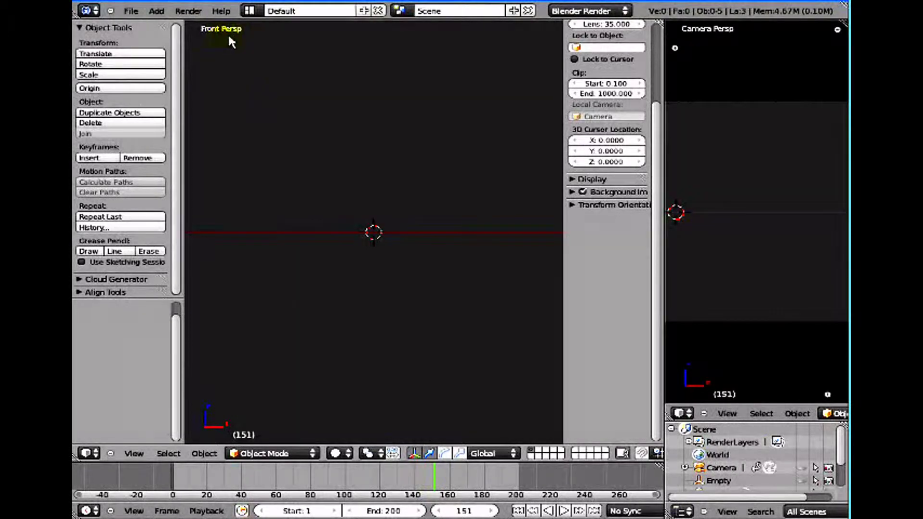
key("KP_5")
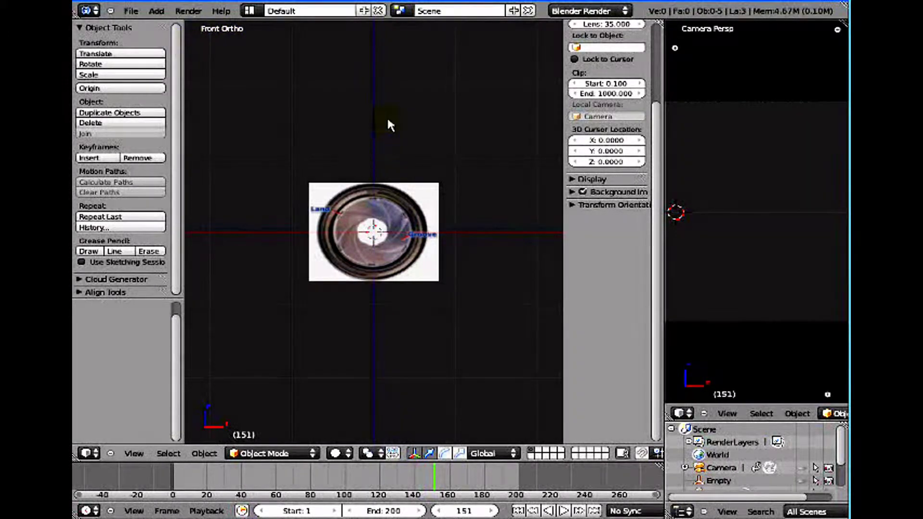
scroll(383, 170, "up", 6)
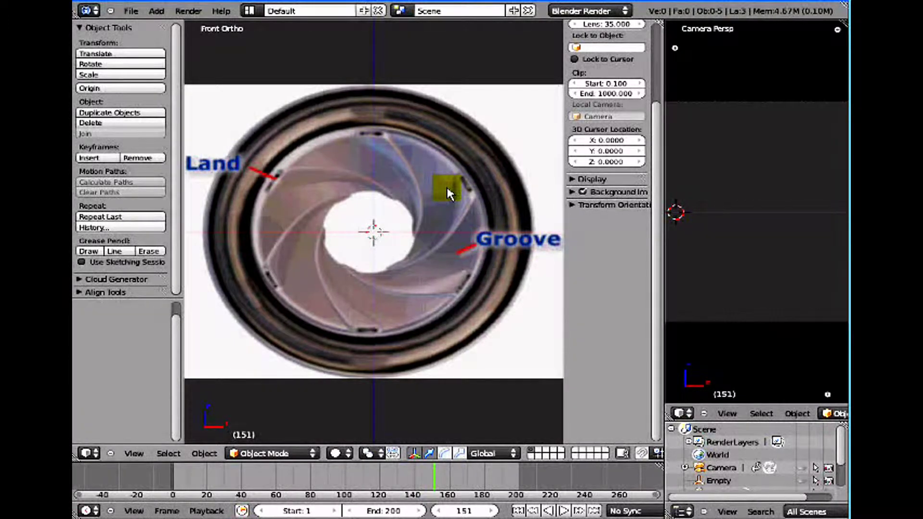
Add a mesh circle at the origin and set its X rotation to 90° so it faces the front view.
key("shift+a")
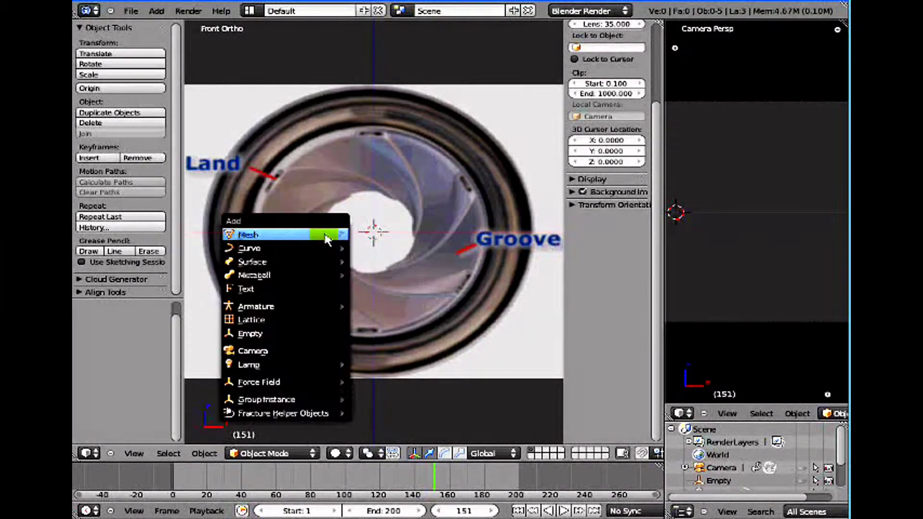
mouse_move(308, 236)
left_click(379, 261)
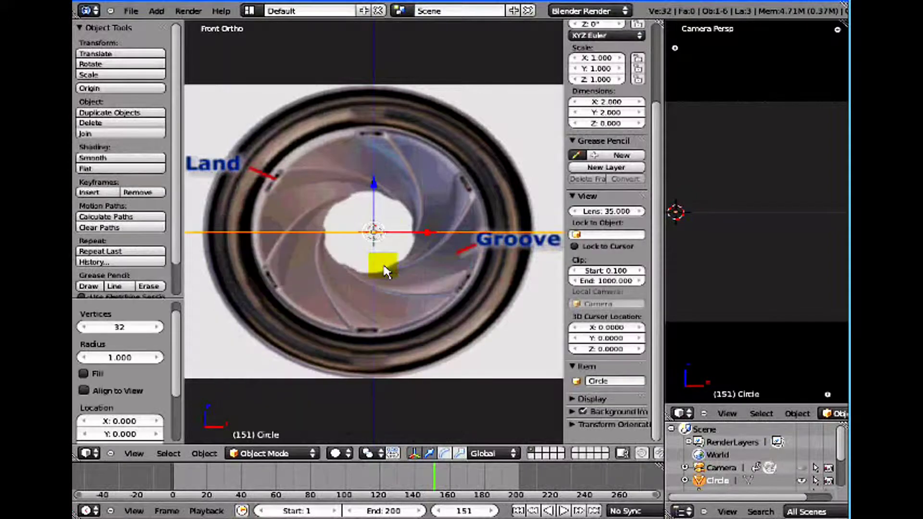
scroll(175, 372, "down", 5)
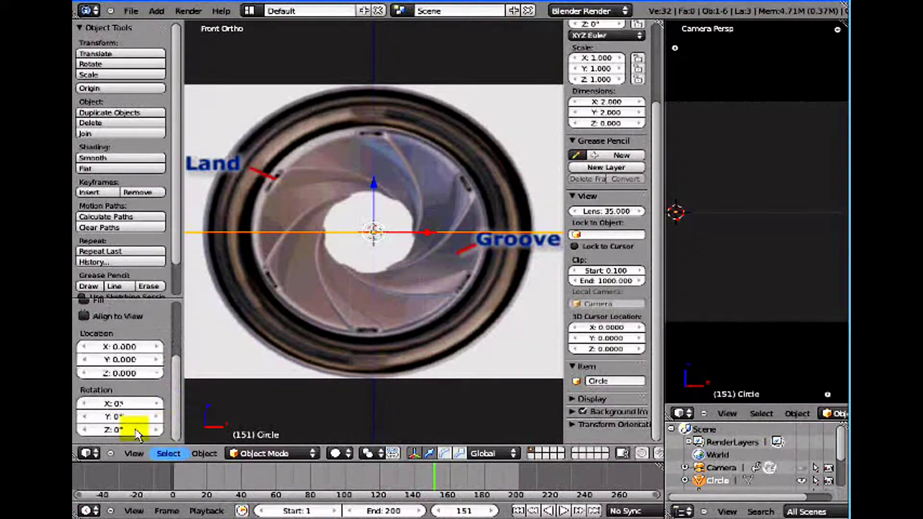
left_click(106, 404)
type("90")
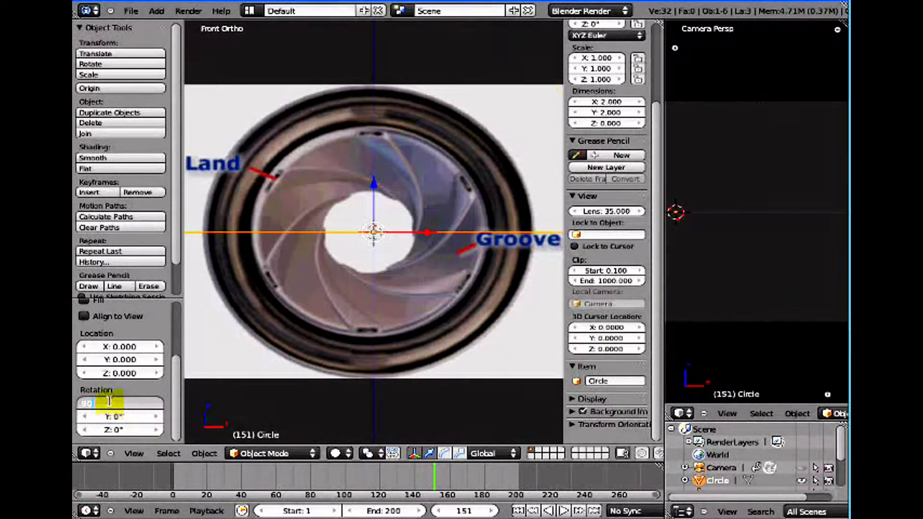
key("Return")
Set the new circle's radius to 0.5 and its vertex count to 66.
left_click_drag(173, 389, 175, 331)
left_click(125, 369)
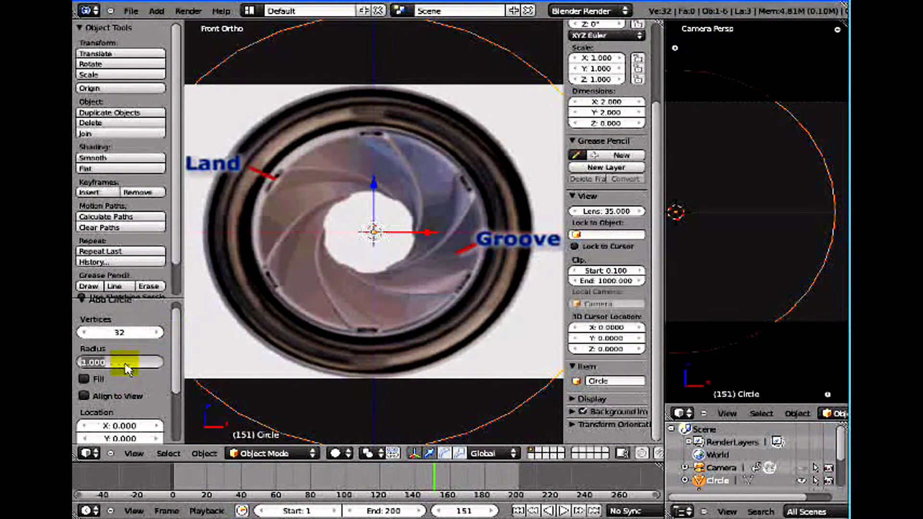
key("BackSpace")
type("0.5")
key("Return")
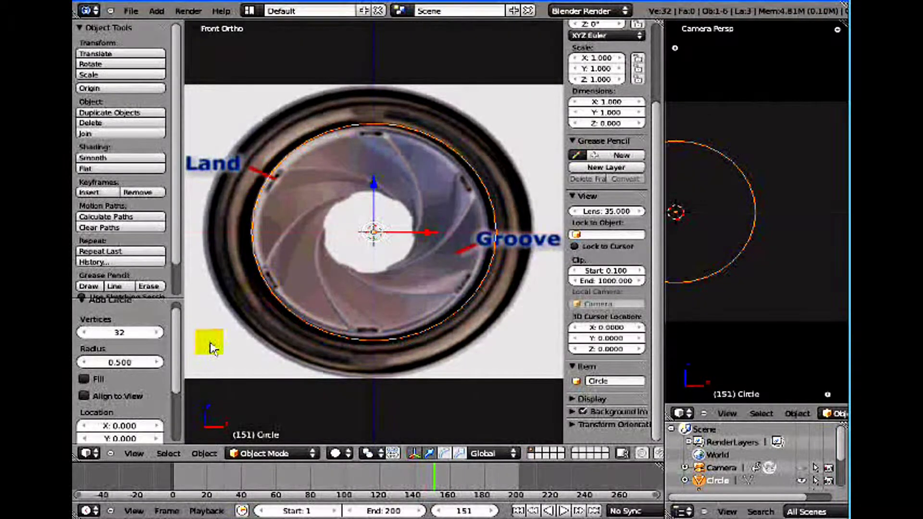
left_click(115, 334)
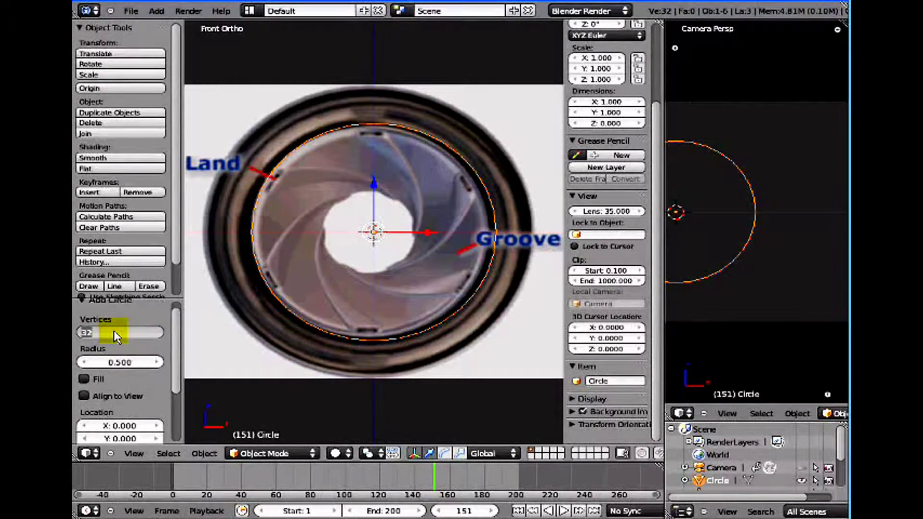
type("665")
key("BackSpace")
key("Return")
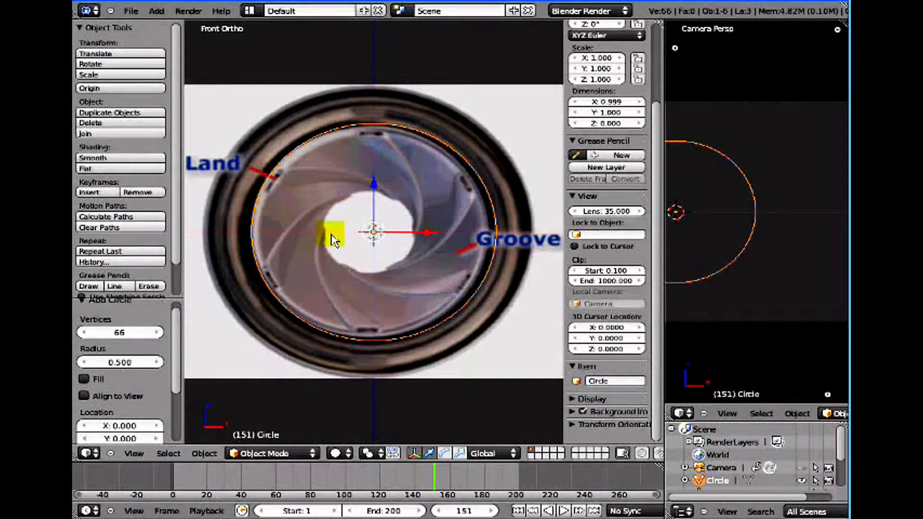
Duplicate the circle in place and scale the copy's vertices by 0.95 in X and Z, excluding the Y axis.
key("shift+d")
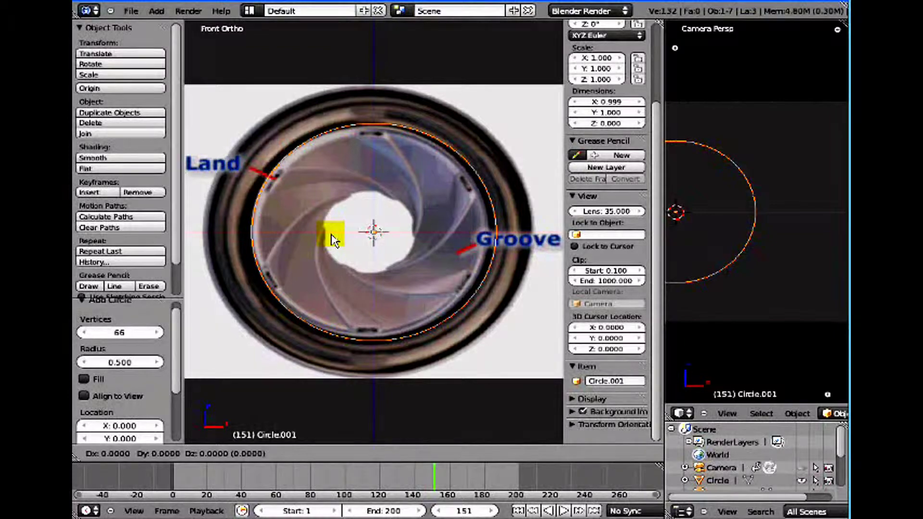
left_click(331, 235)
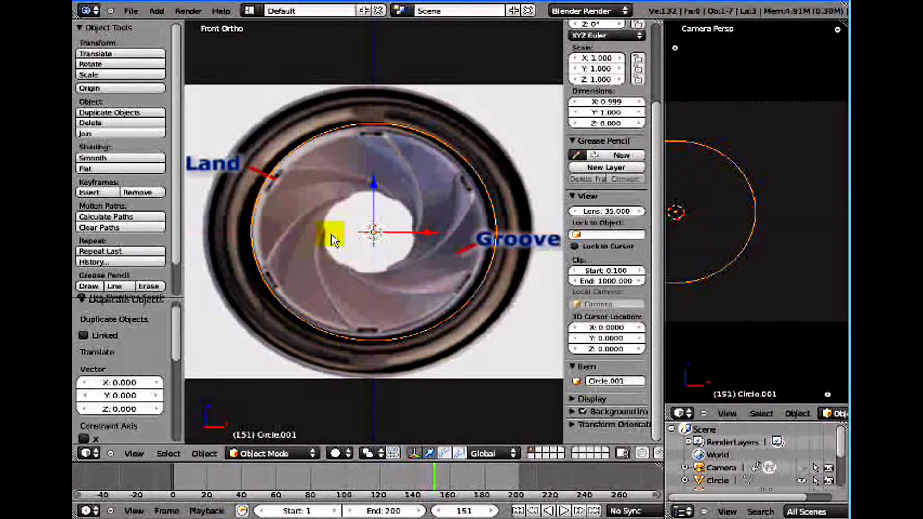
key("Tab")
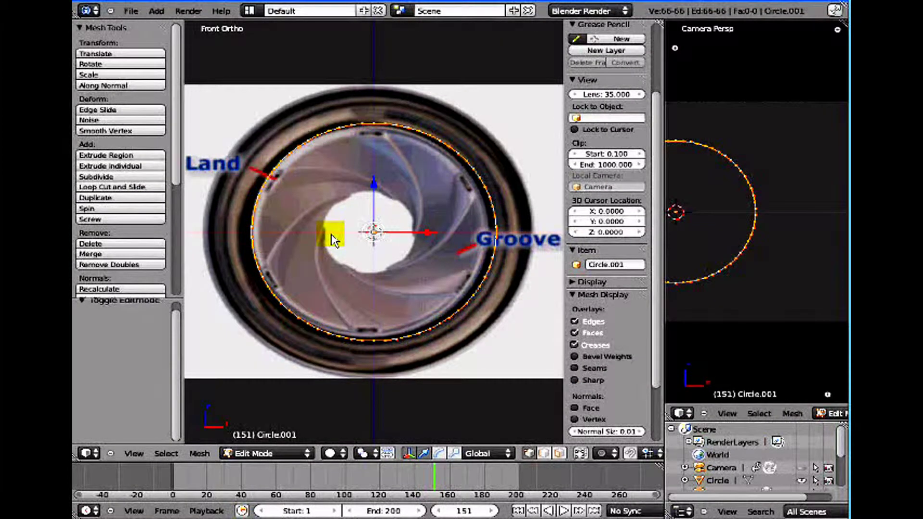
key("s")
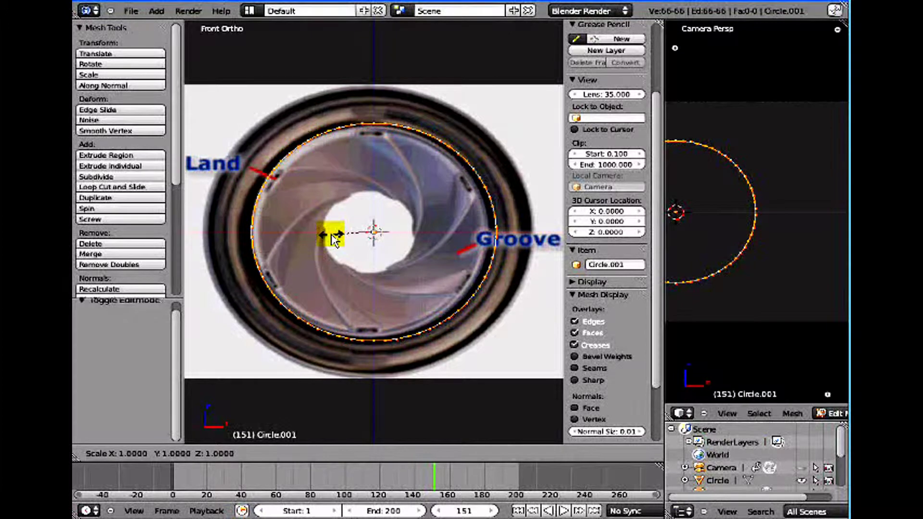
key("shift+y")
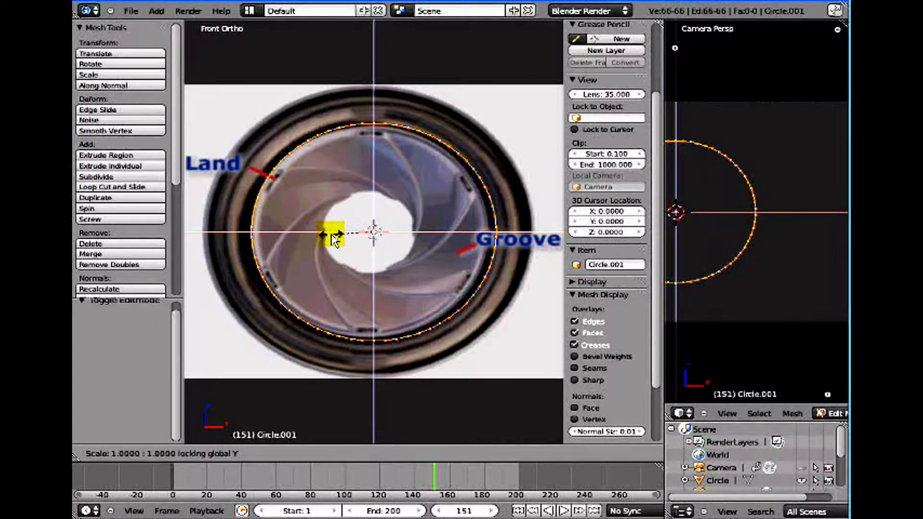
type("0.")
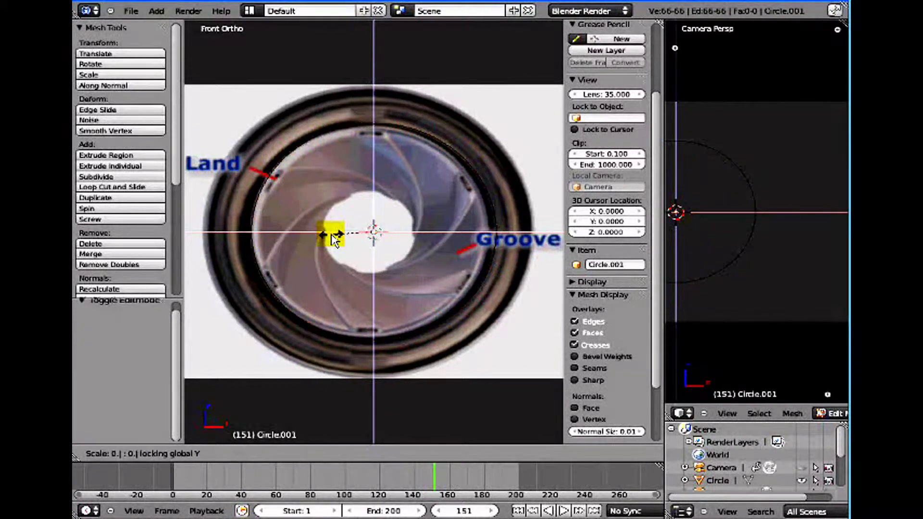
type("95")
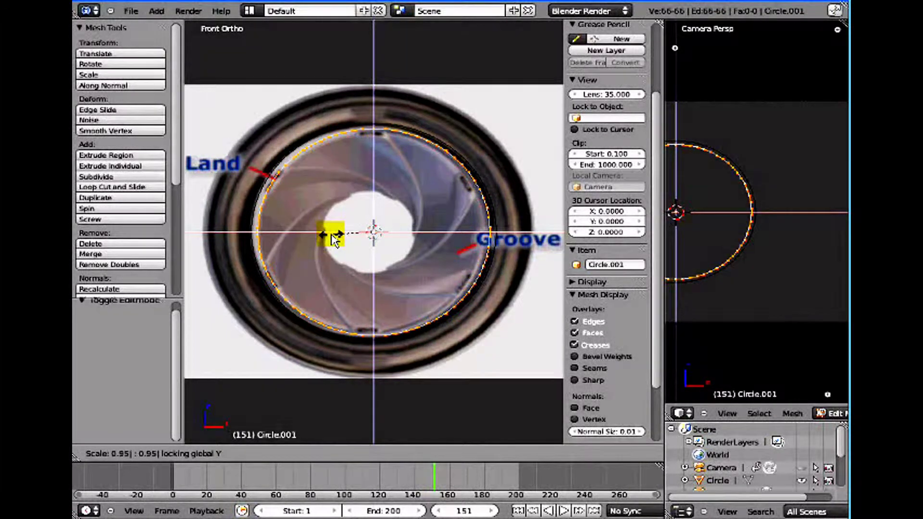
key("Return")
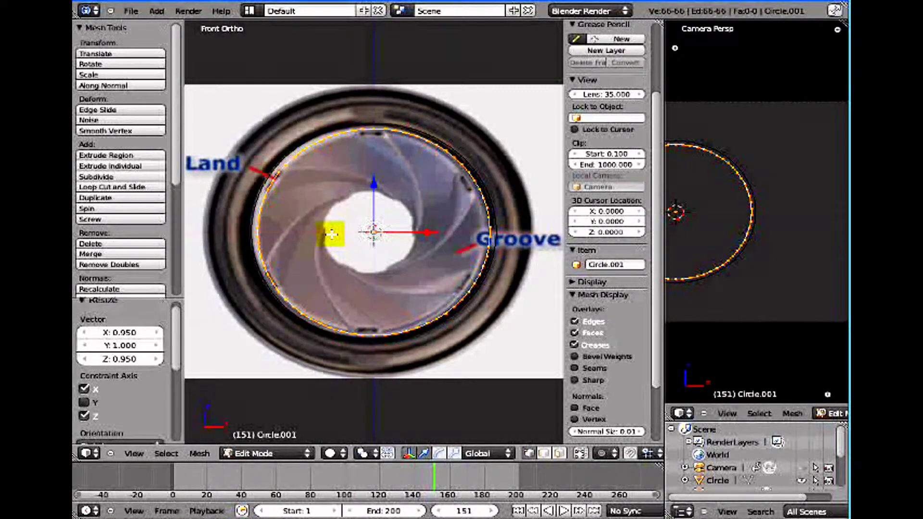
Clear the selection and select three adjacent inner-circle vertices at each of the top, upper-right and lower-right land marks.
key("a")
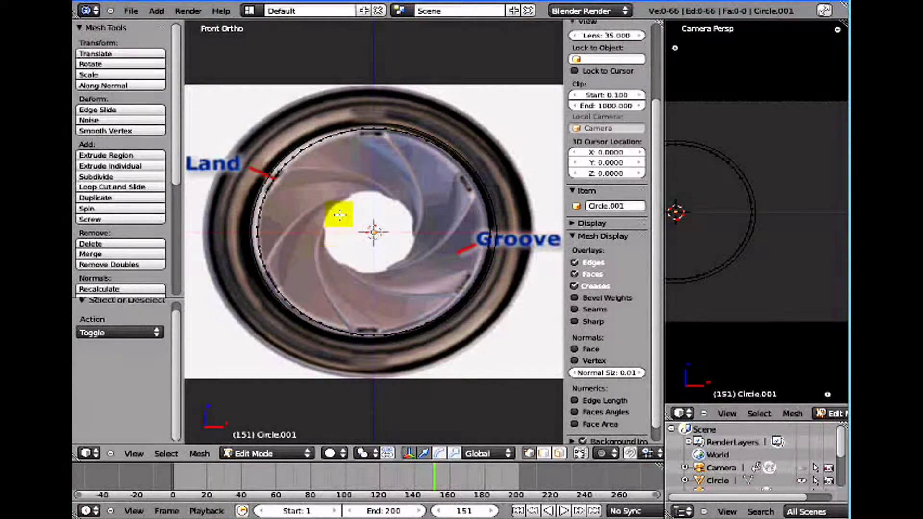
right_click(374, 128)
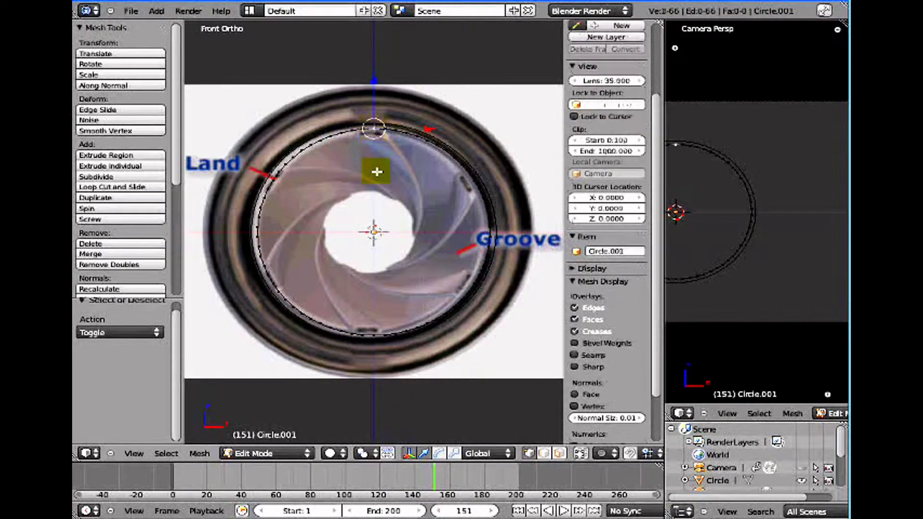
right_click(368, 129, "shift")
right_click(382, 129, "shift")
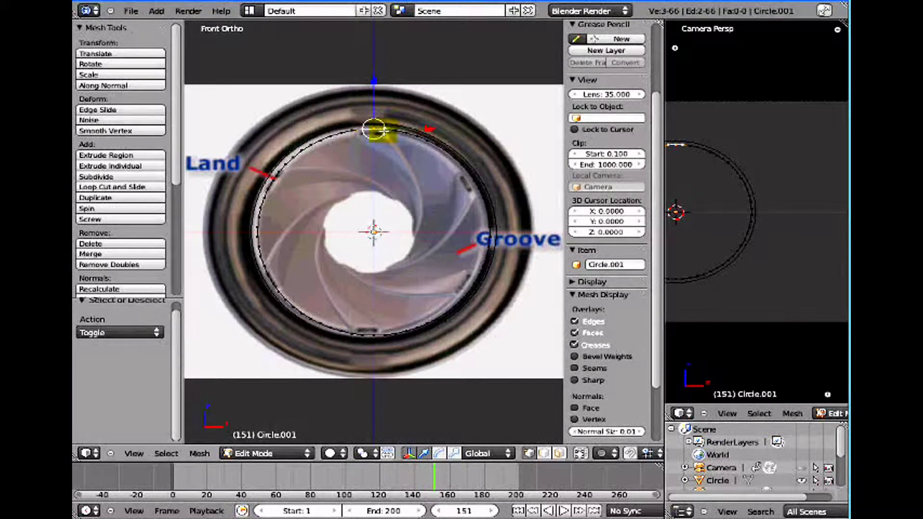
right_click(471, 176, "shift")
right_click(475, 182, "shift")
right_click(478, 188, "shift")
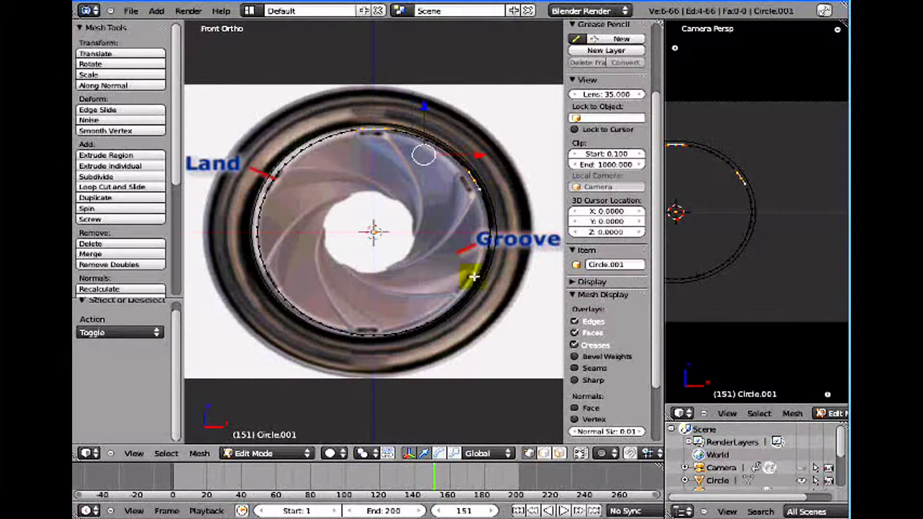
right_click(473, 282, "shift")
right_click(466, 288, "shift")
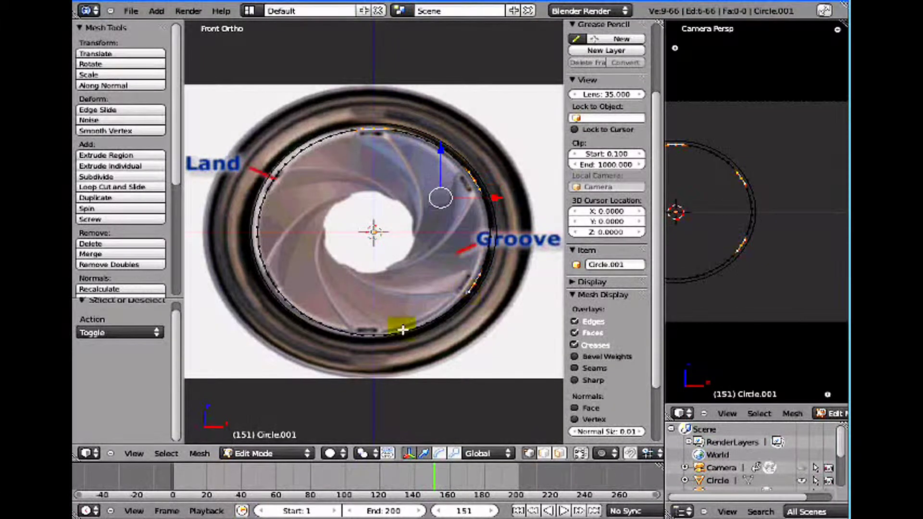
Add three adjacent inner-circle vertices at each of the bottom, lower-left and upper-left land marks to the selection.
right_click(371, 336, "shift")
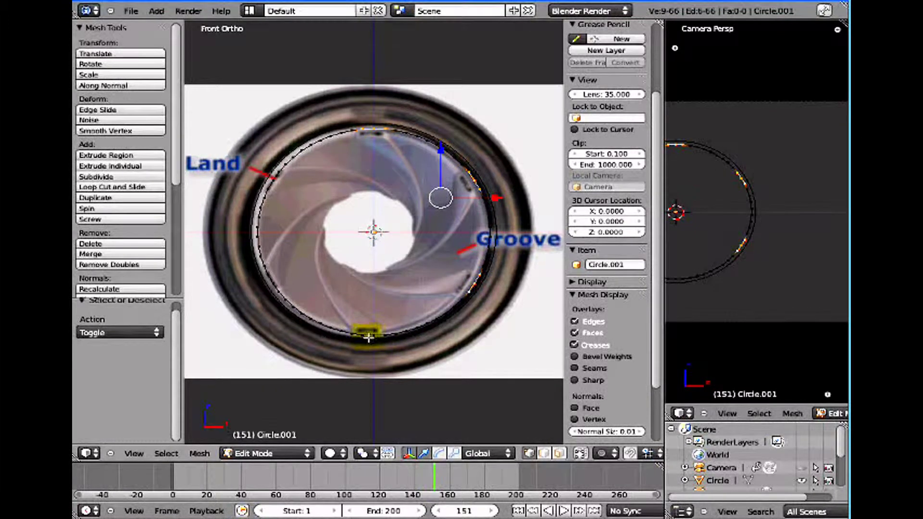
right_click(363, 332, "shift")
right_click(375, 335, "shift")
right_click(382, 334, "shift")
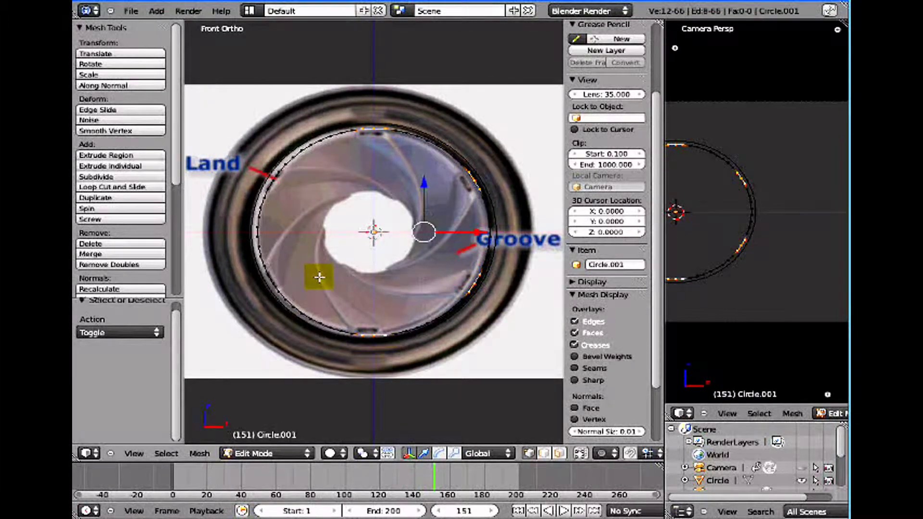
right_click(272, 272, "shift")
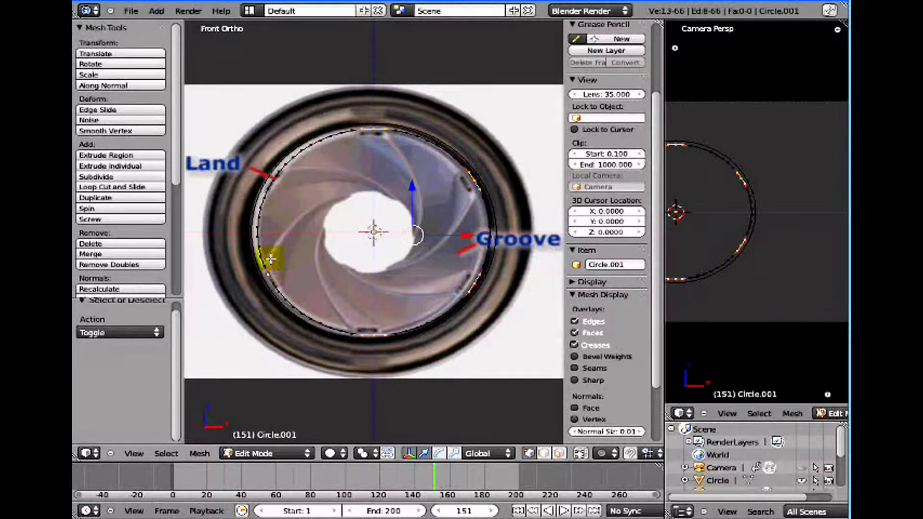
right_click(270, 265, "shift")
right_click(267, 258, "shift")
right_click(274, 268, "shift")
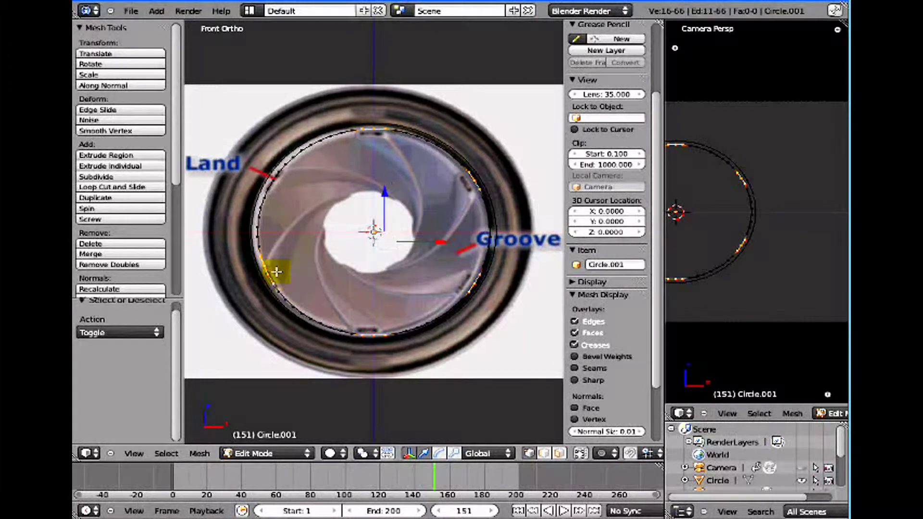
right_click(268, 258, "shift")
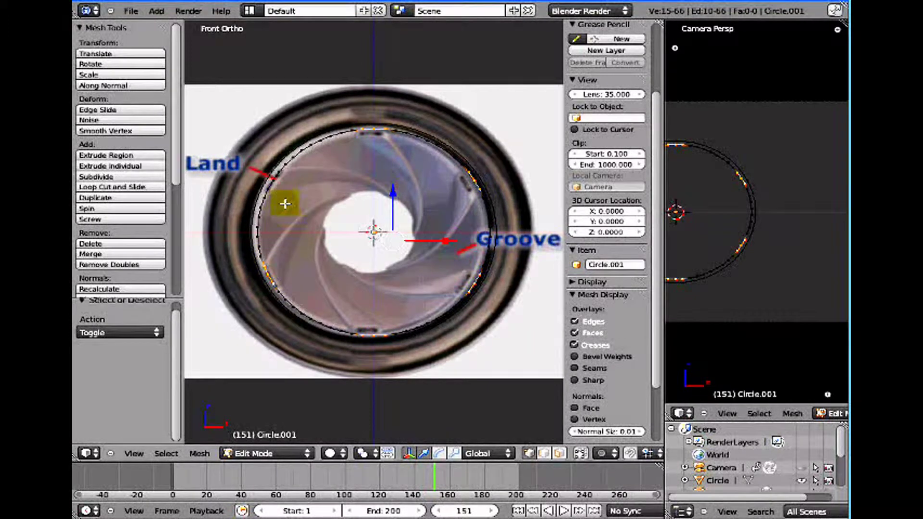
right_click(278, 181, "shift")
right_click(270, 185, "shift")
right_click(283, 166, "shift")
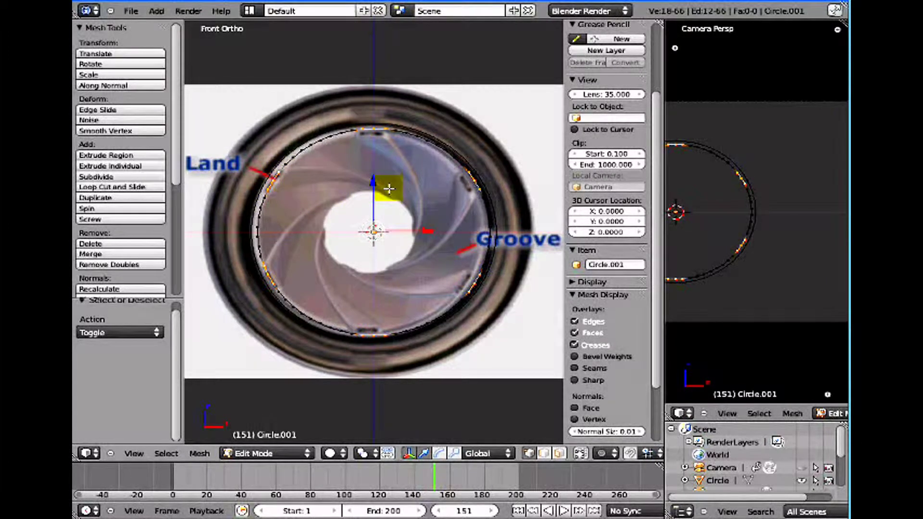
Extrude the selected land vertices in place and scale them about the 3D cursor by 0.95 in X and Z, excluding Y.
key("e")
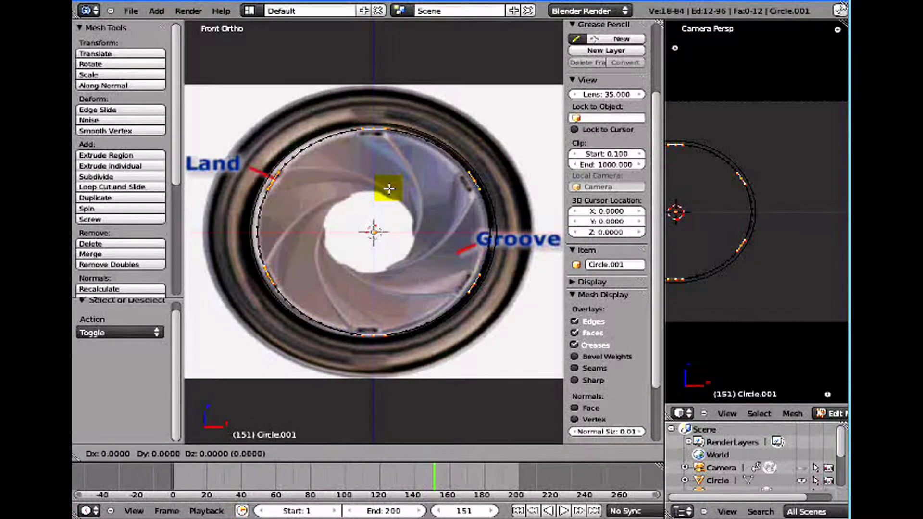
key("Return")
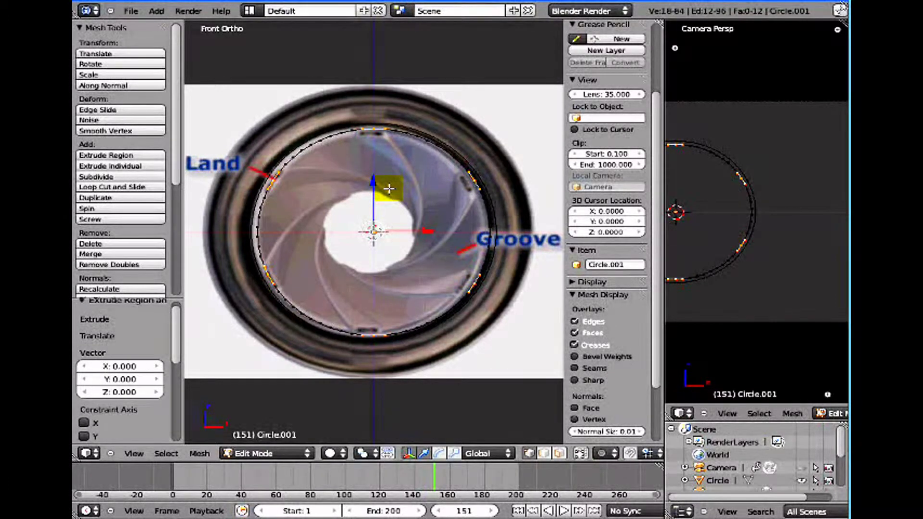
key("period")
key("9")
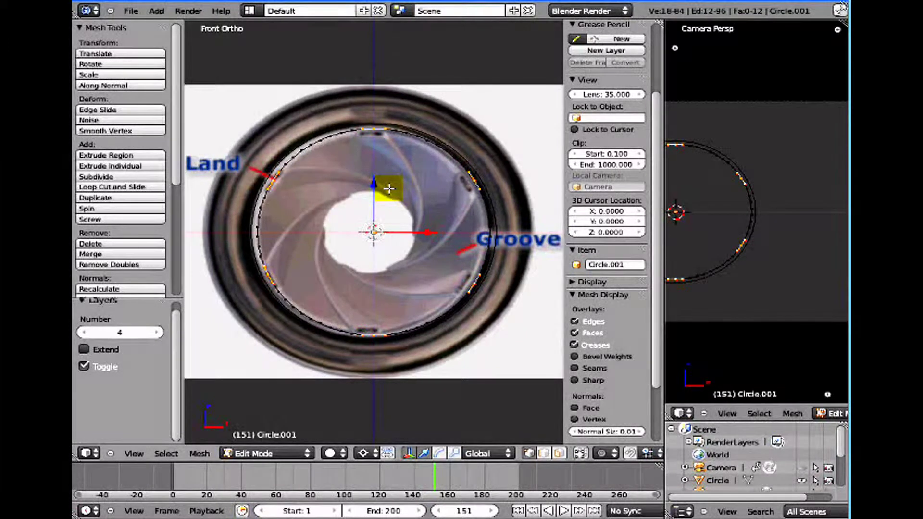
key("s")
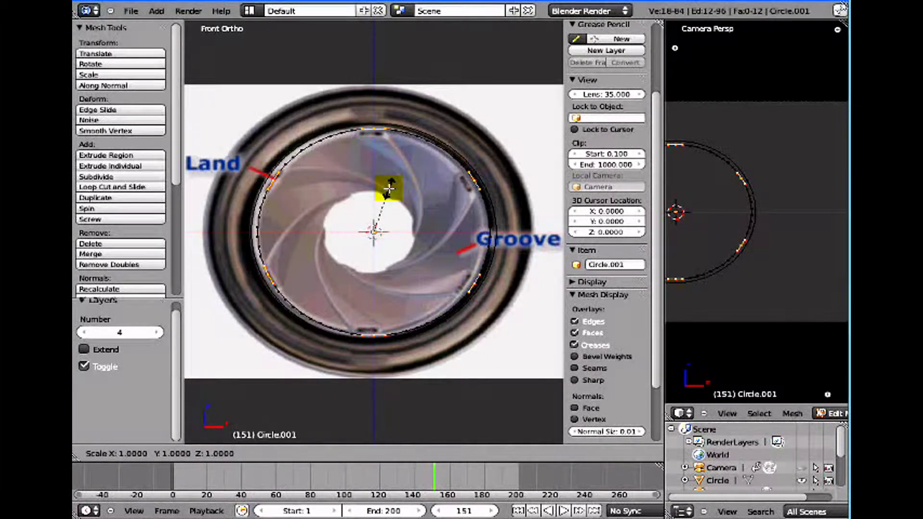
key("shift+y")
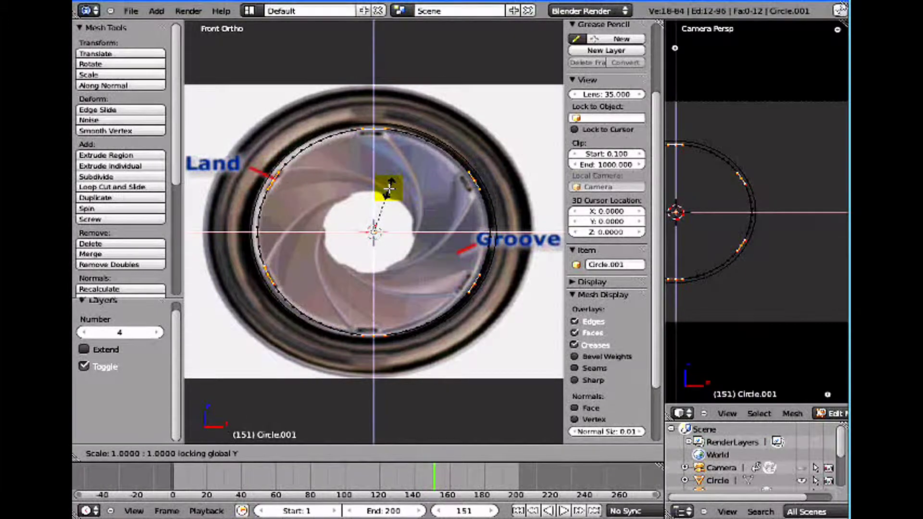
type("0.95")
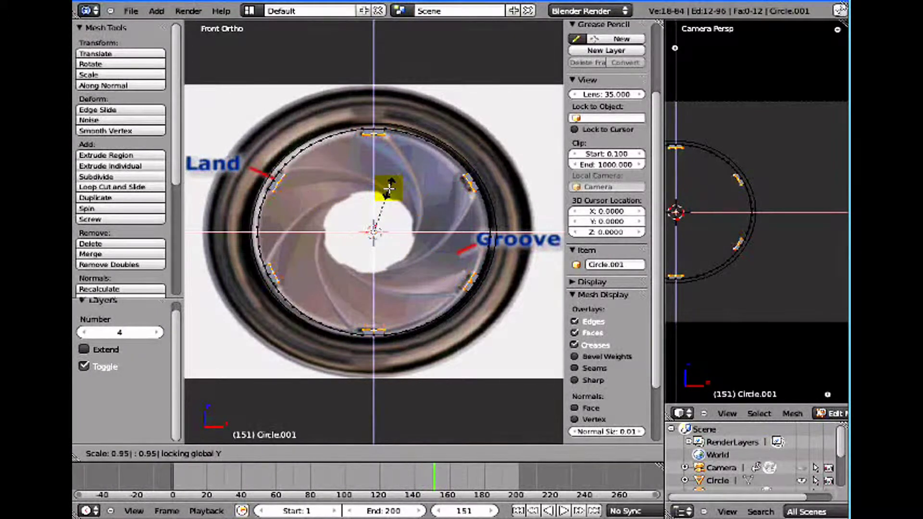
key("Return")
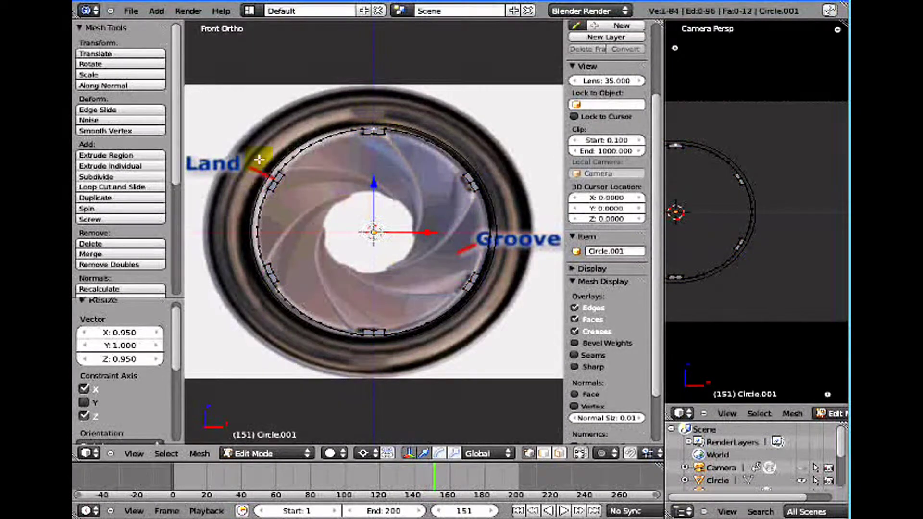
Select the middle outer vertex at each of the six extruded lands and delete these vertices.
right_click(270, 179)
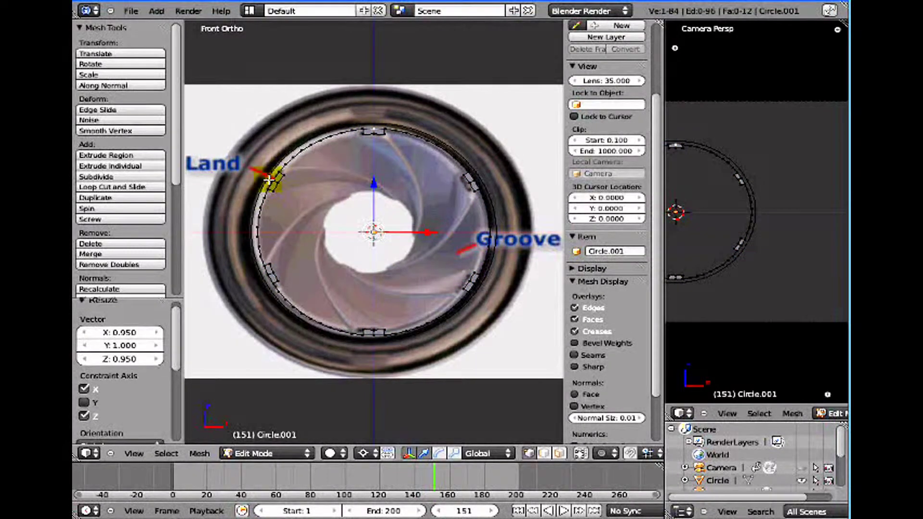
right_click(268, 274, "shift")
right_click(371, 336, "shift")
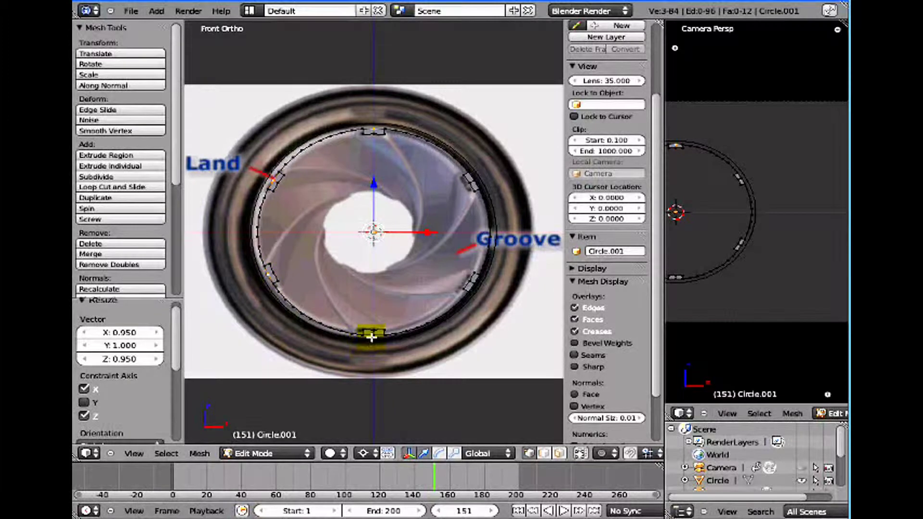
right_click(476, 282, "shift")
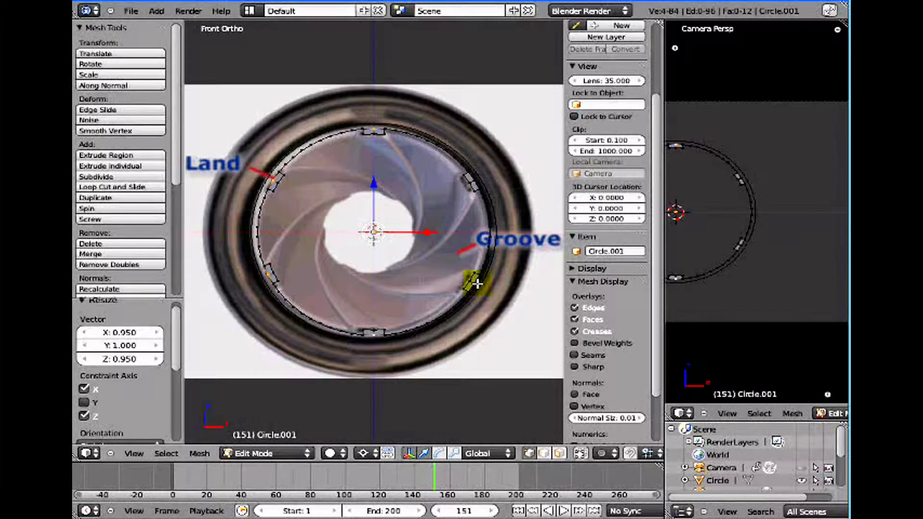
right_click(475, 179, "shift")
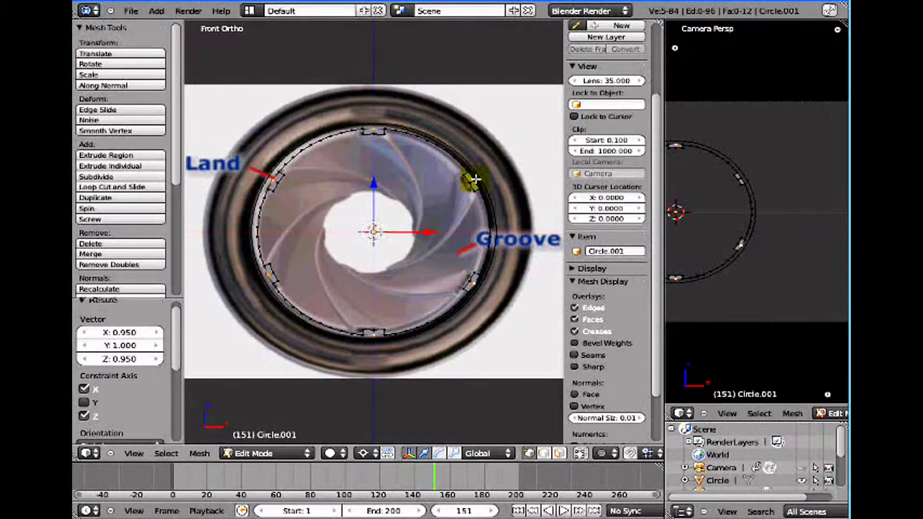
right_click(475, 179, "shift")
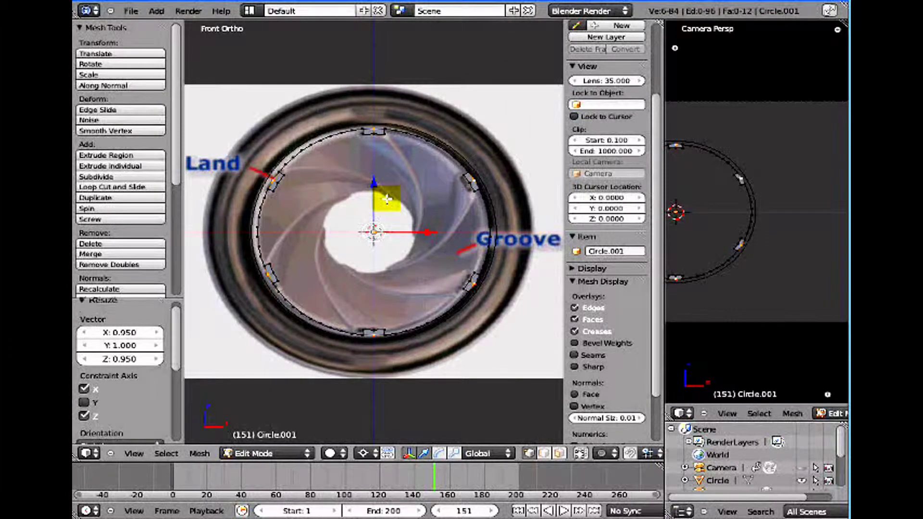
key("x")
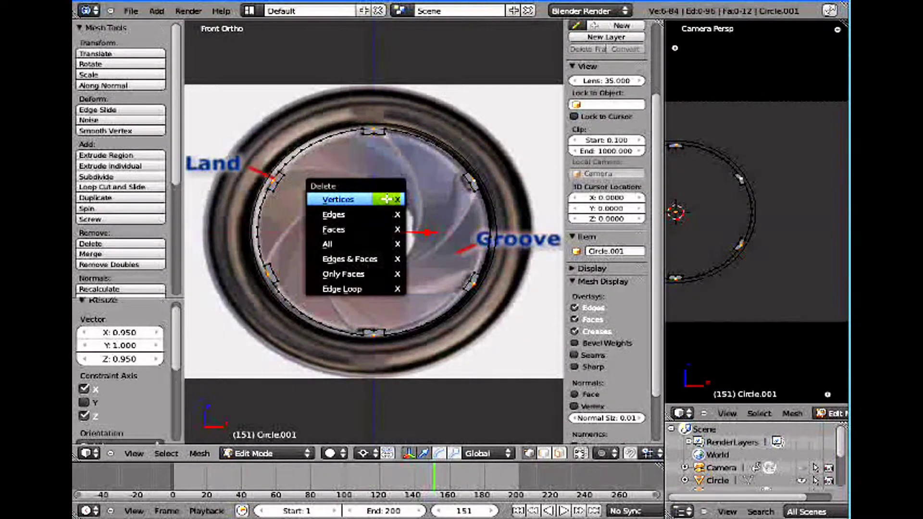
left_click(387, 198)
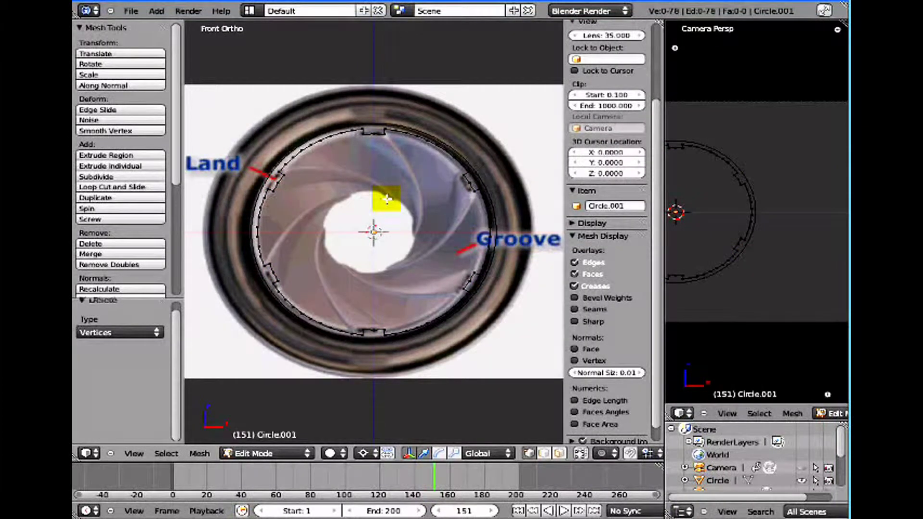
Return to Object Mode, add a Screw modifier to the inner circle and enlarge the area showing its settings.
key("Tab")
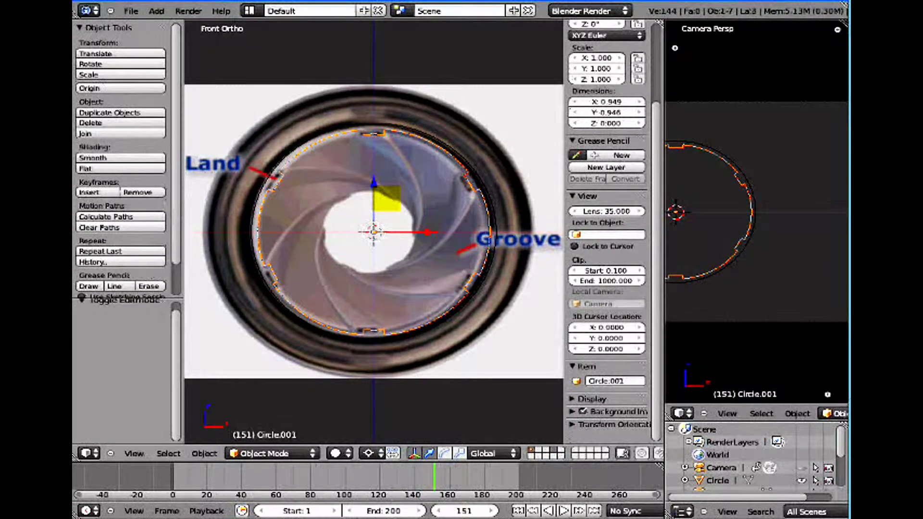
left_click(682, 507)
left_click(695, 358)
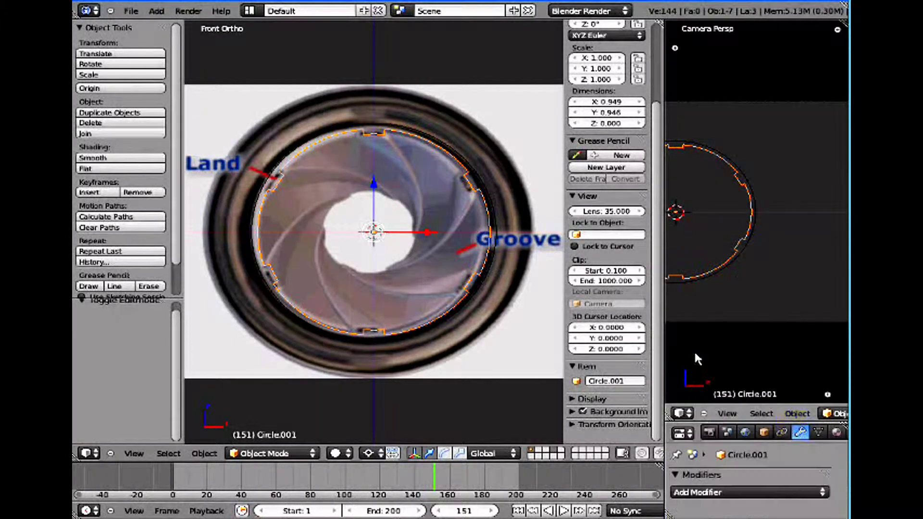
left_click(771, 491)
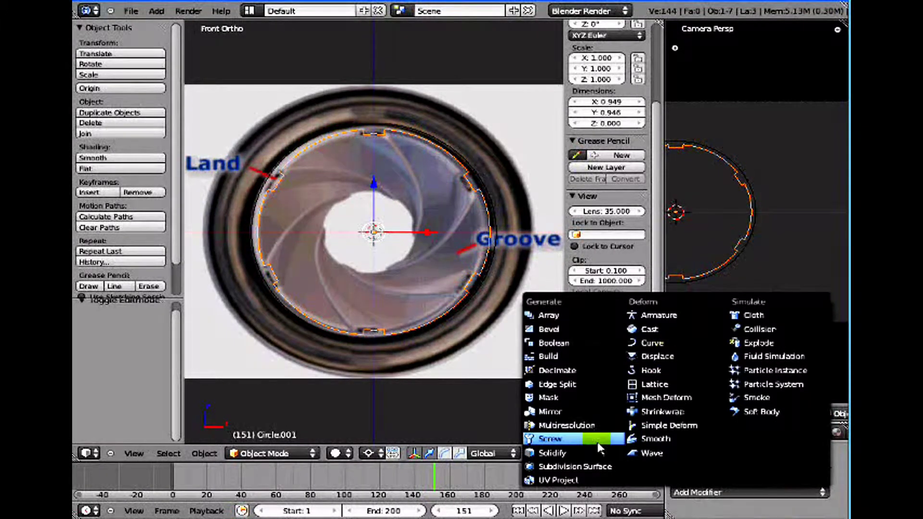
left_click(562, 443)
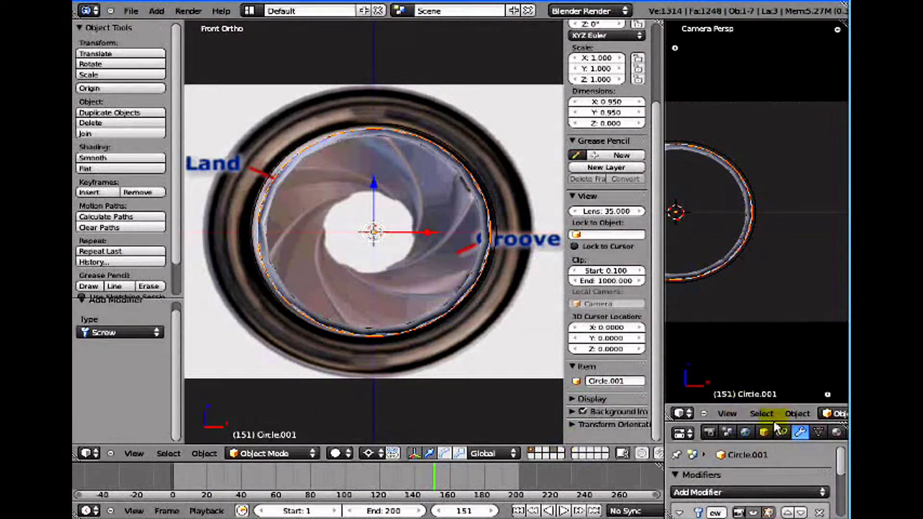
left_click_drag(773, 410, 764, 268)
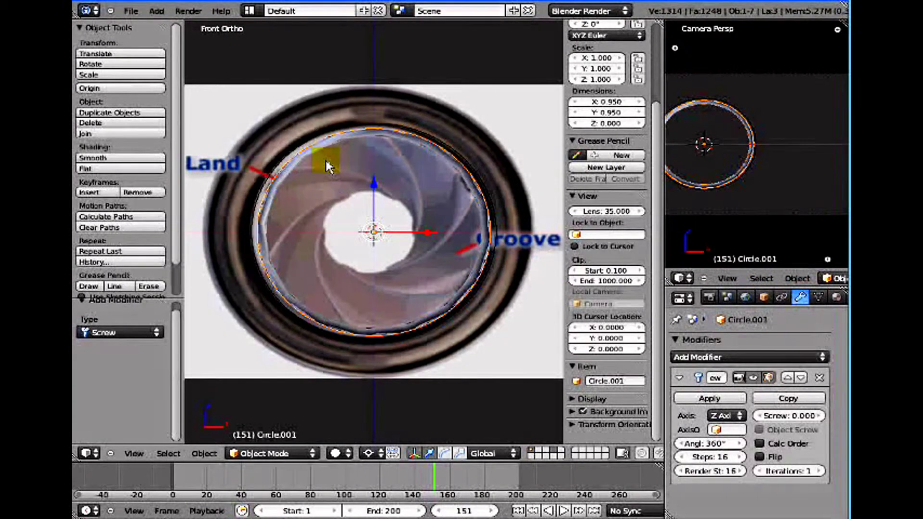
Show the model in perspective and set the modifier's Screw offset to -4.
key("KP_5")
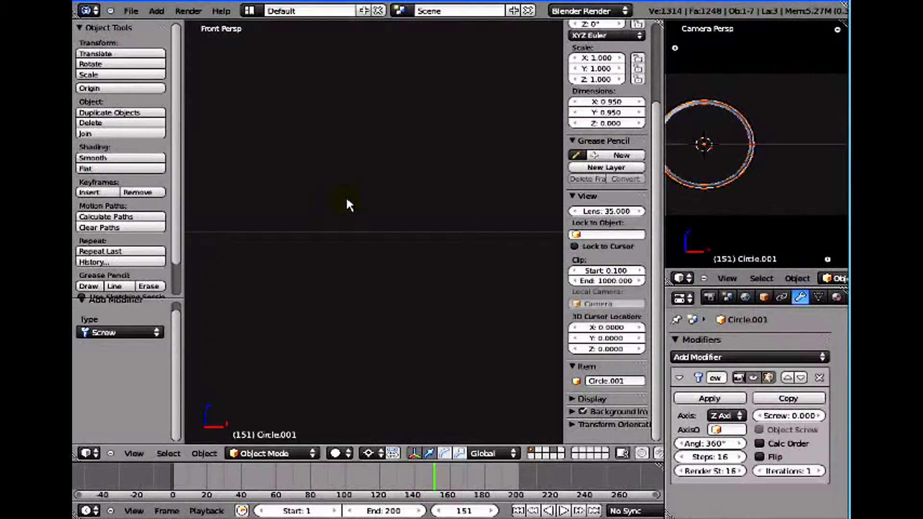
scroll(349, 205, "down", 5)
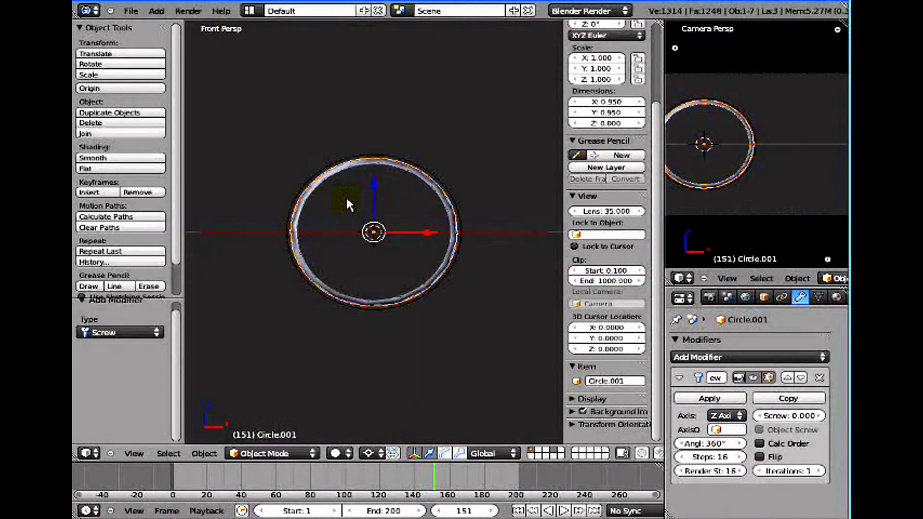
scroll(348, 204, "up", 2)
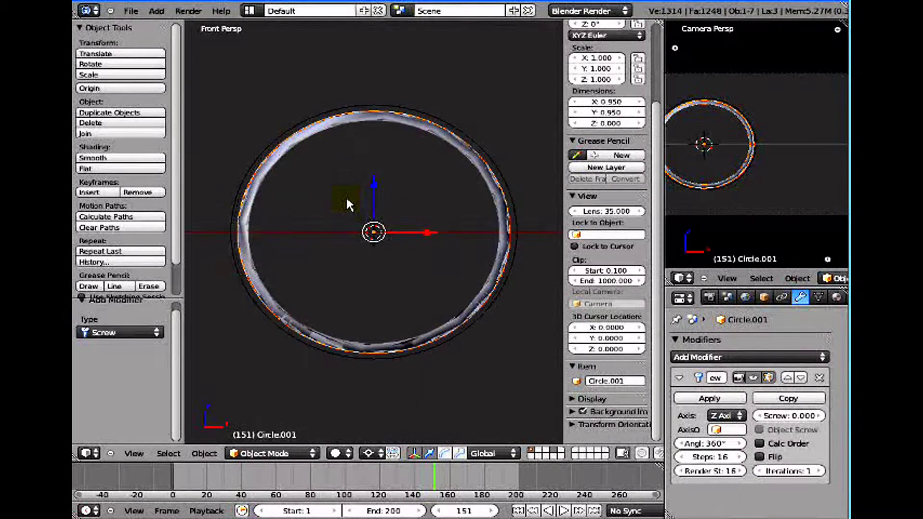
left_click(798, 417)
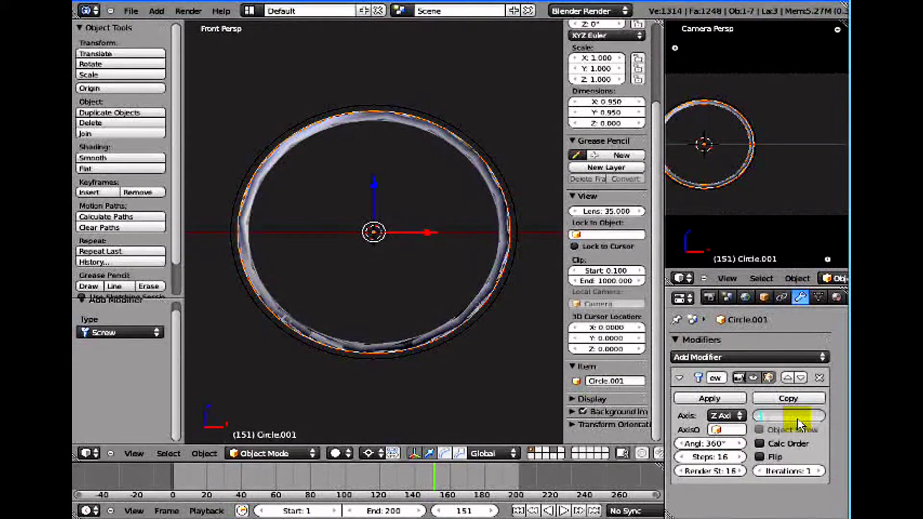
type("-4")
key("Return")
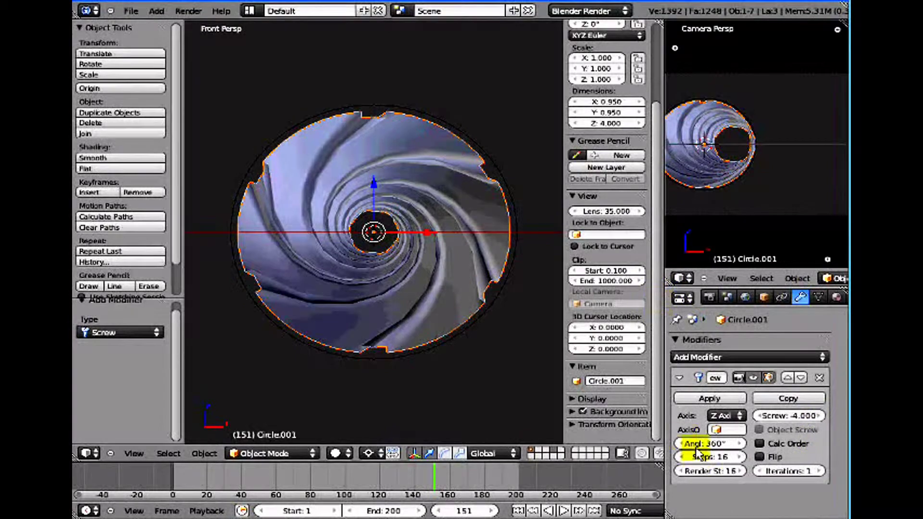
Set the Screw modifier's angle to -90°.
left_click_drag(716, 446, 697, 449)
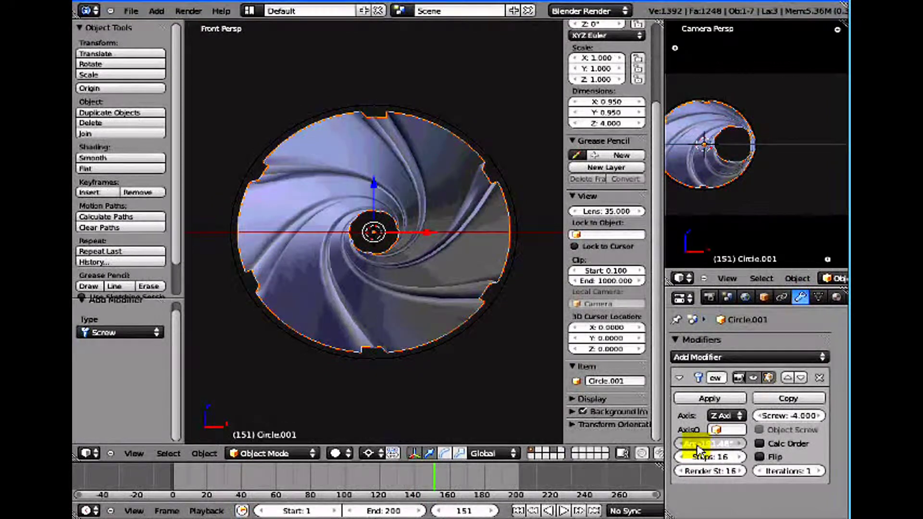
left_click(717, 446)
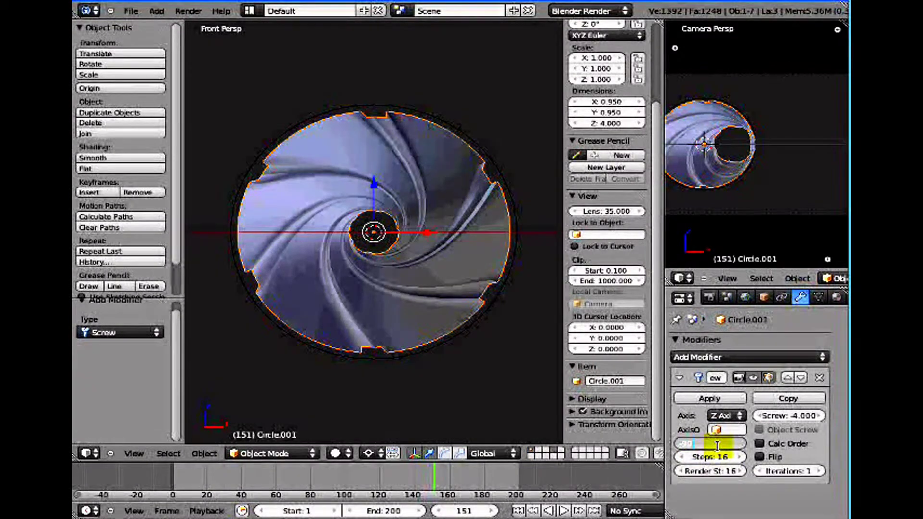
key("Return")
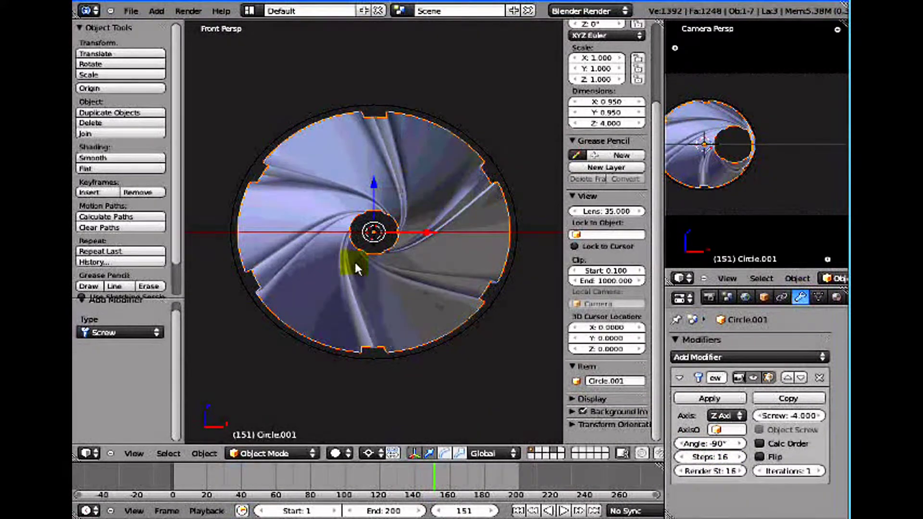
key("Tab")
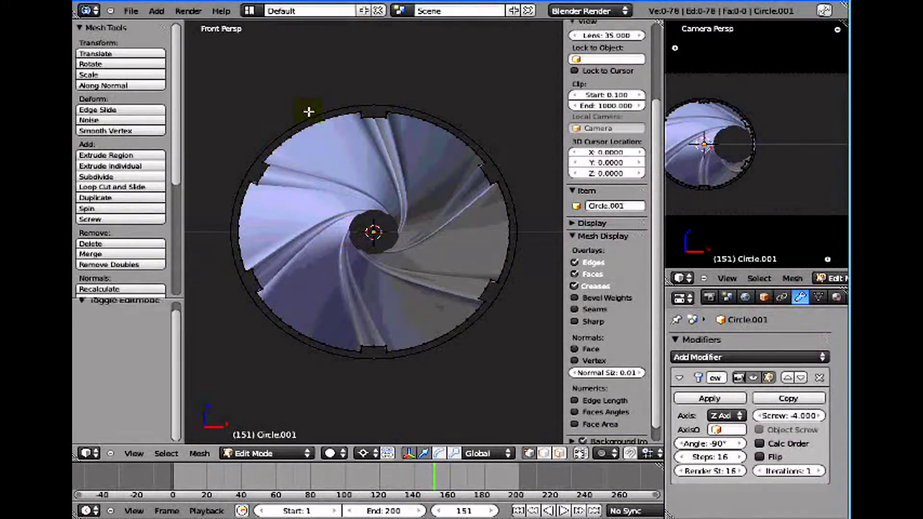
right_click(306, 115)
key("Tab")
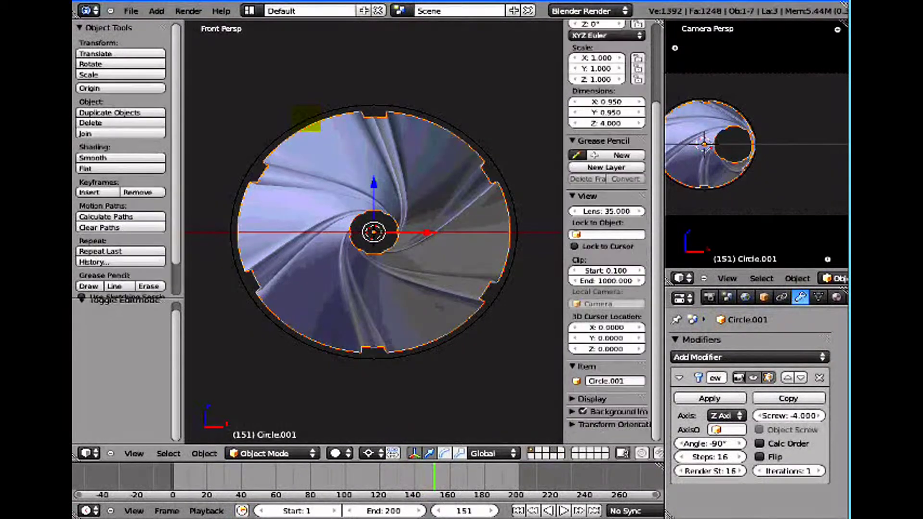
Select the outer circle, extrude all its vertices in top view and move the extruded ring about 4.03 along Y.
right_click(293, 129)
right_click(314, 165)
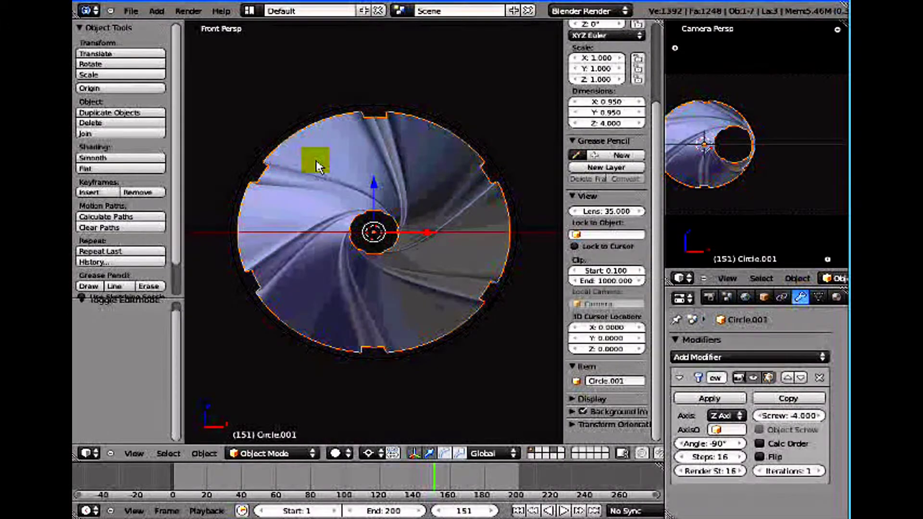
right_click(282, 129)
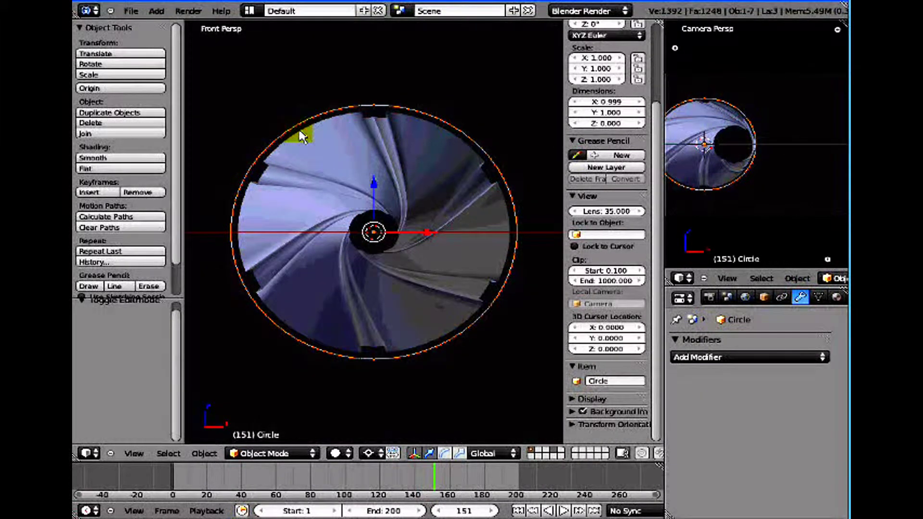
key("KP_7")
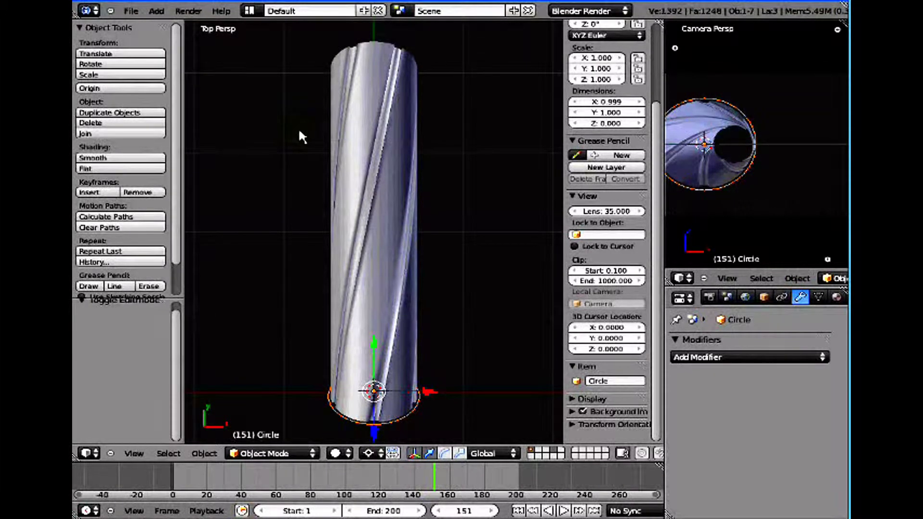
key("Tab")
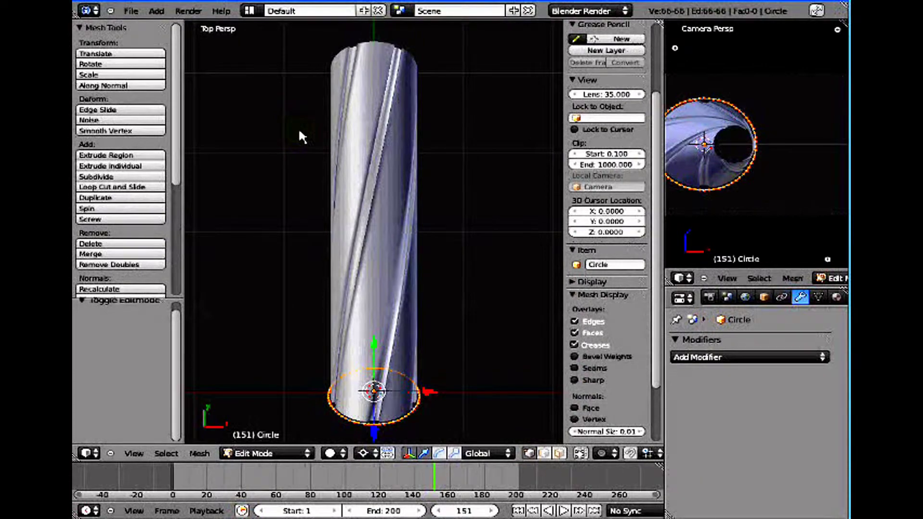
key("e")
right_click(299, 131)
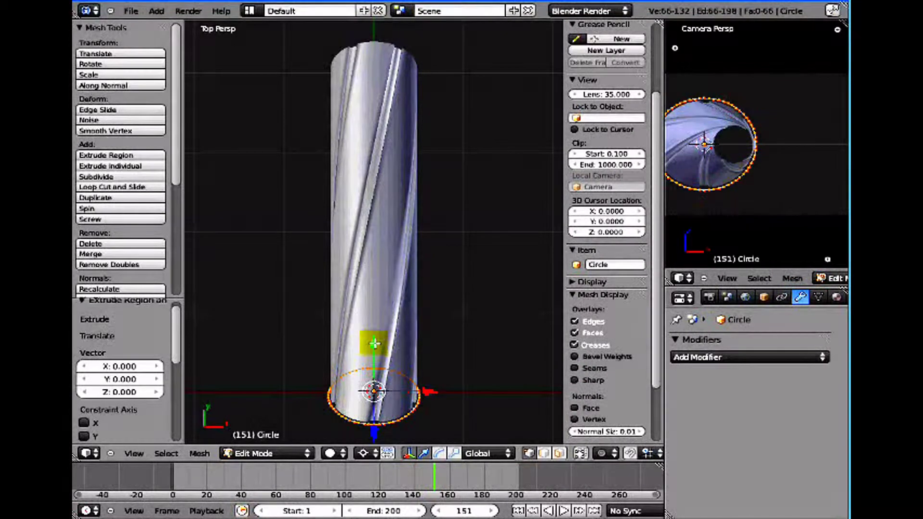
left_click_drag(373, 341, 389, 22)
scroll(645, 48, "up", 5)
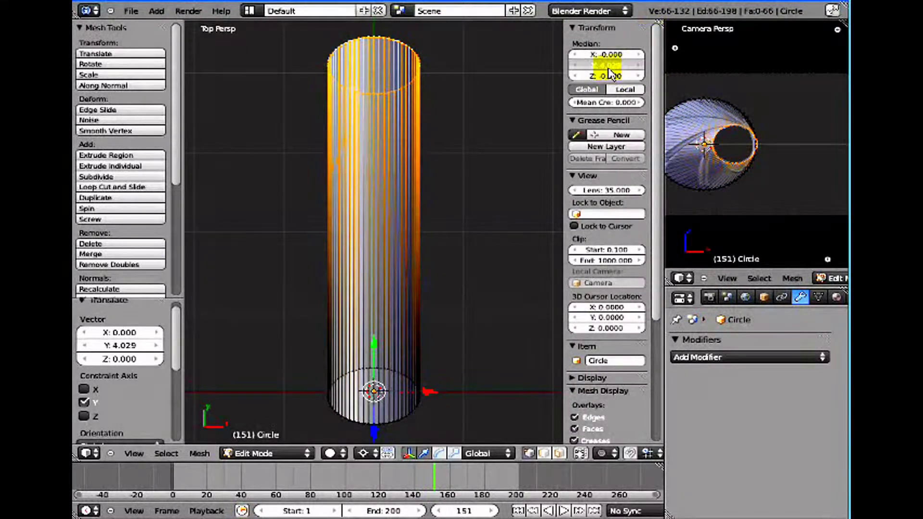
Set the selected outer ring's median Y position to 4.
left_click(606, 65)
type("4")
key("Return")
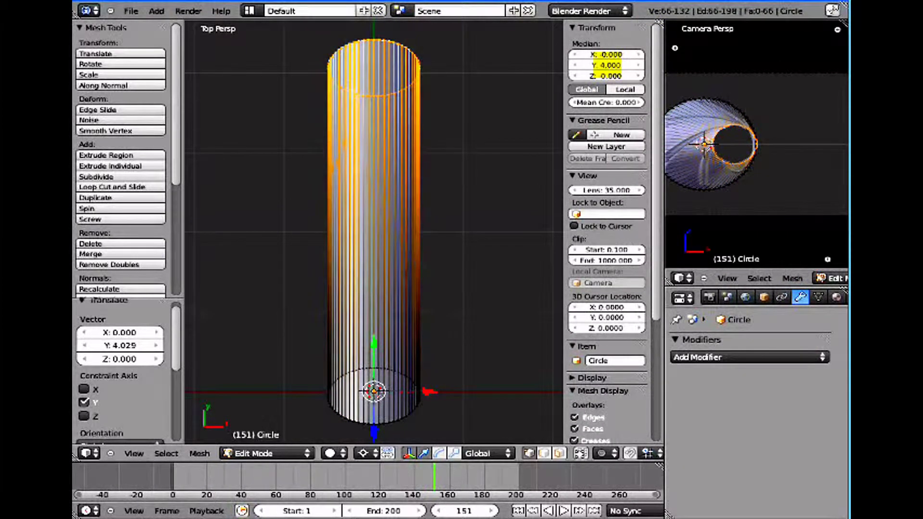
Play the animation through the camera to inspect the rifled barrel, with the mesh deselected and shown in solid shading.
key("KP_0")
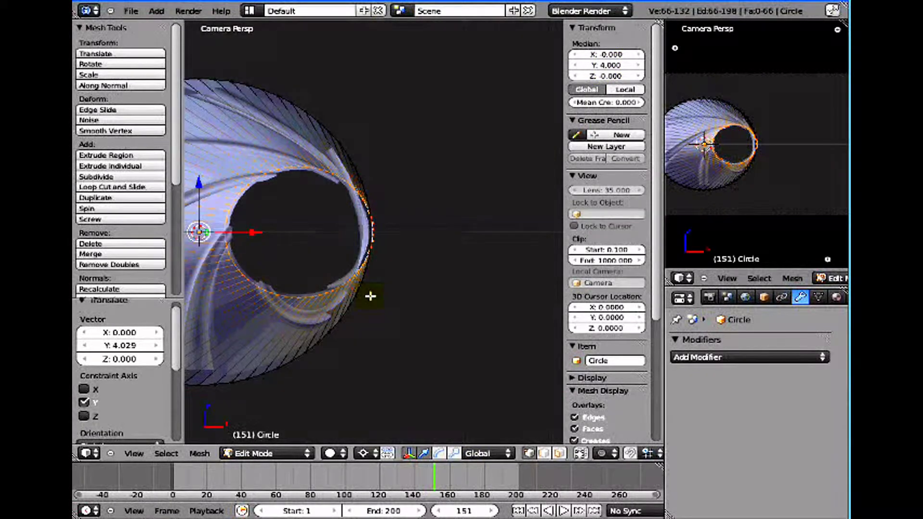
left_click(562, 510)
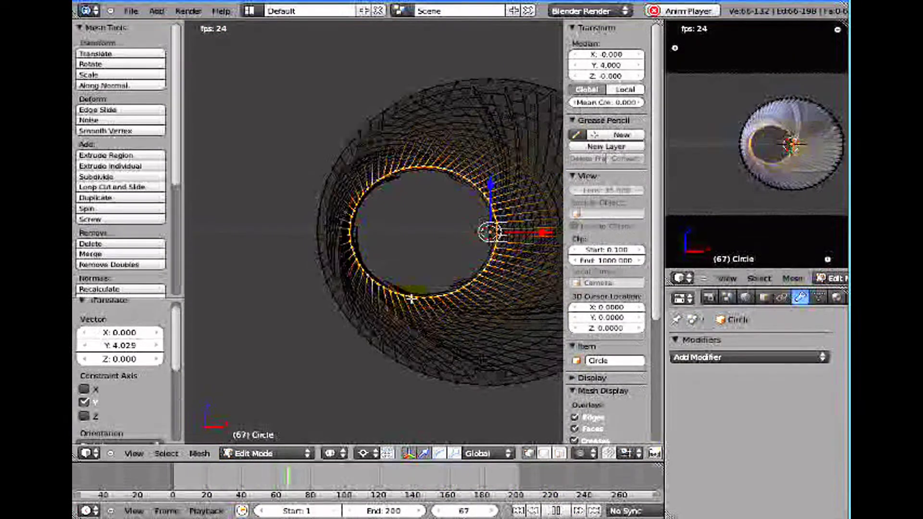
key("a")
key("z")
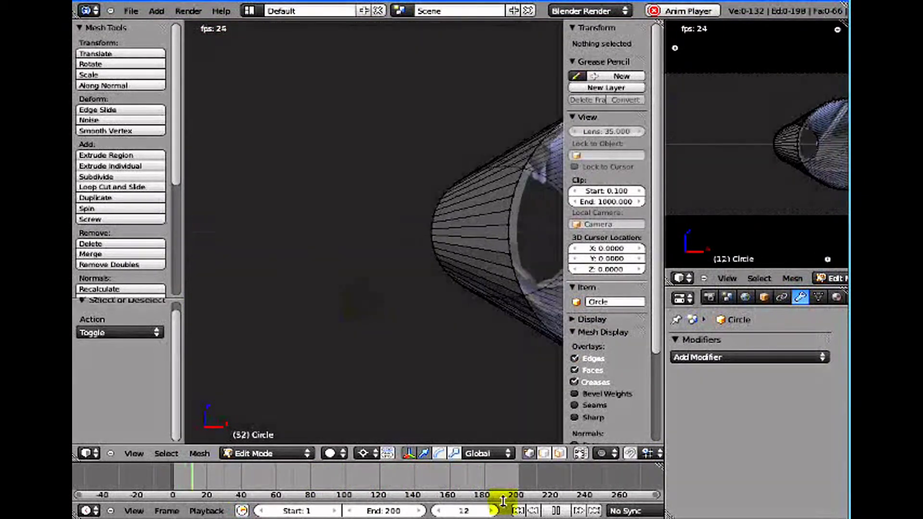
left_click(556, 511)
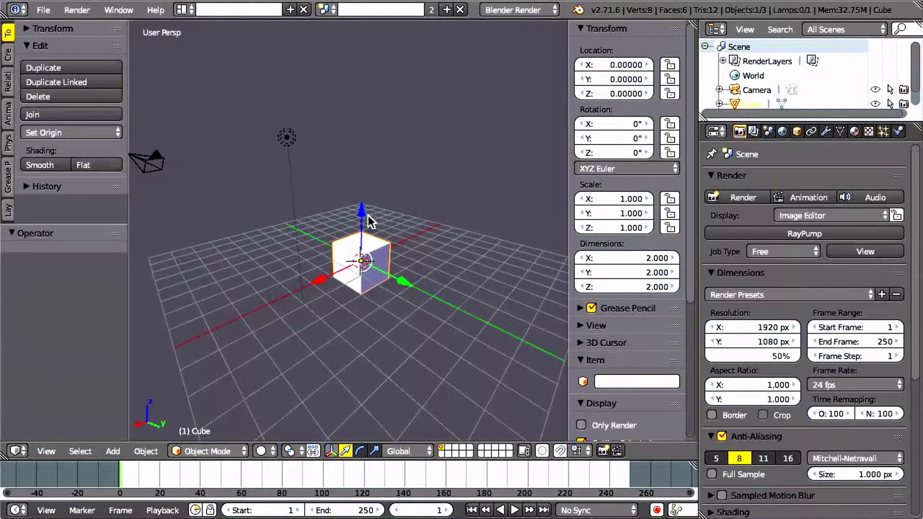
Switch to the Motion Tracking layout, maximize the clip editor and open factory_01.MOV as the clip.
left_click(185, 10)
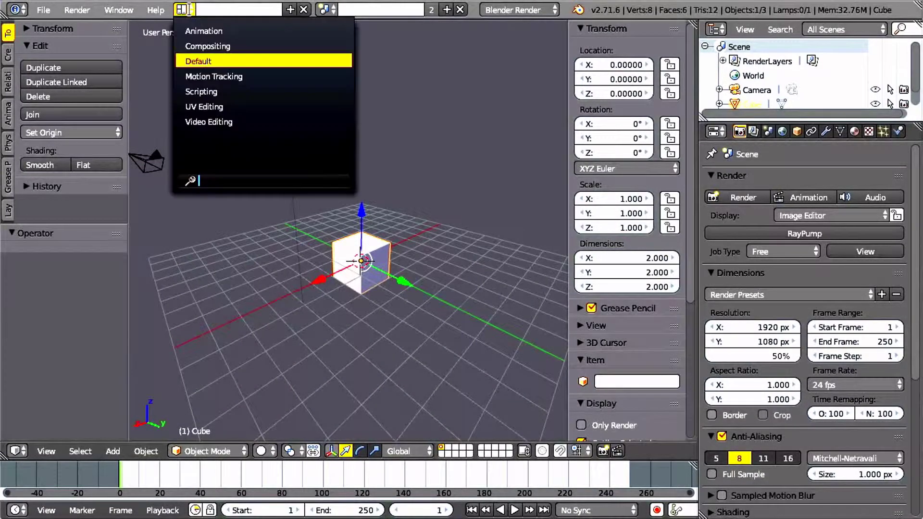
left_click(265, 76)
key("ctrl+space")
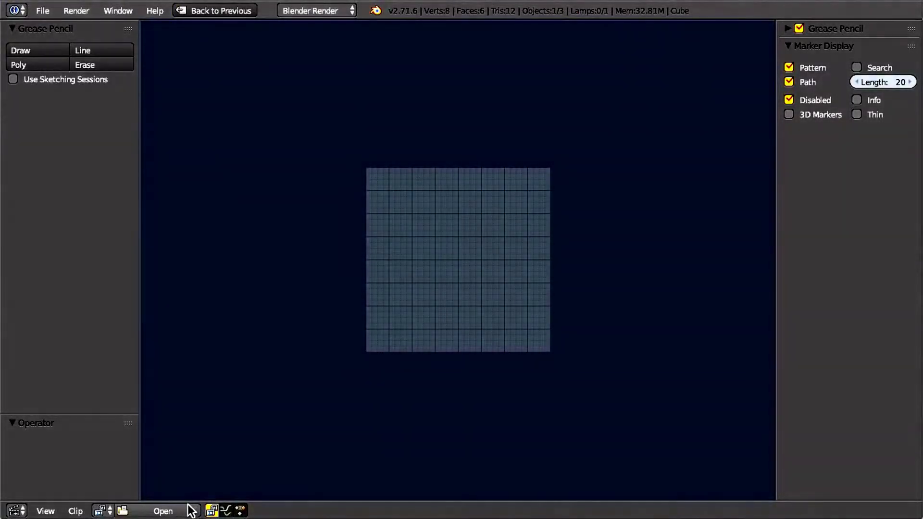
left_click(191, 510)
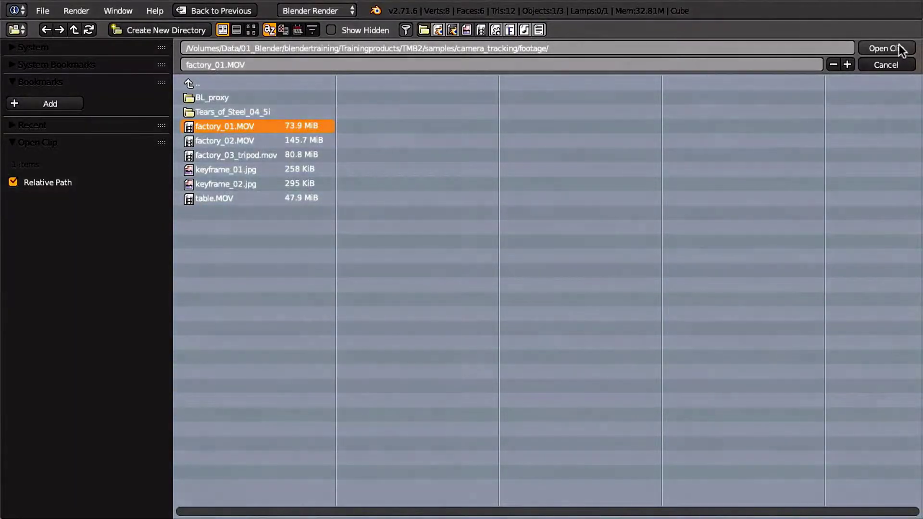
left_click(887, 48)
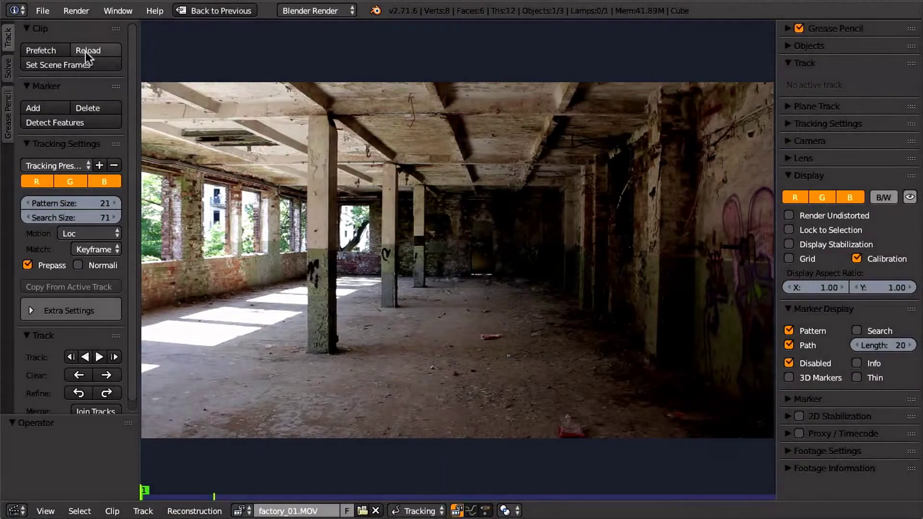
Prefetch the clip's frames, scrub through the footage and return to the first frame.
left_click(50, 46)
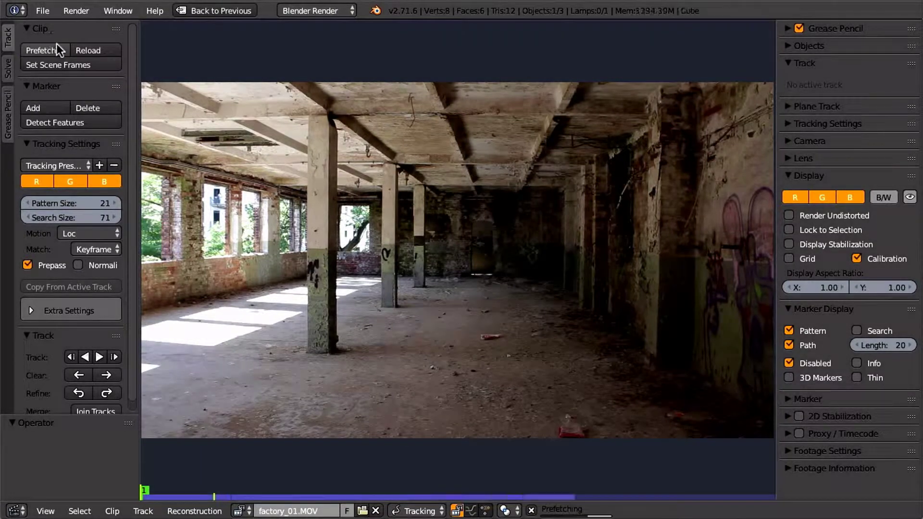
left_click_drag(149, 489, 252, 468)
key("shift+Left")
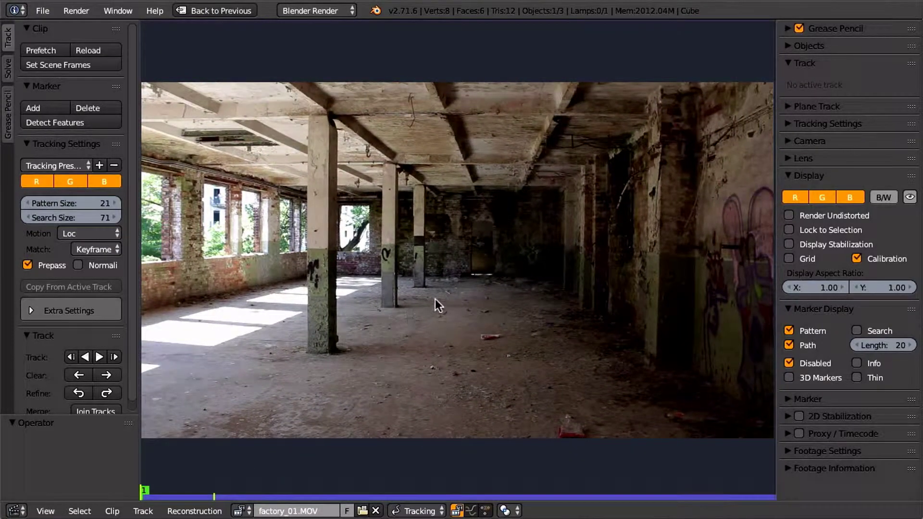
Track the farthest pillar's base forward from the first frame, and the middle pillar's base backward from the last frame.
left_click_drag(425, 284, 408, 292, "ctrl")
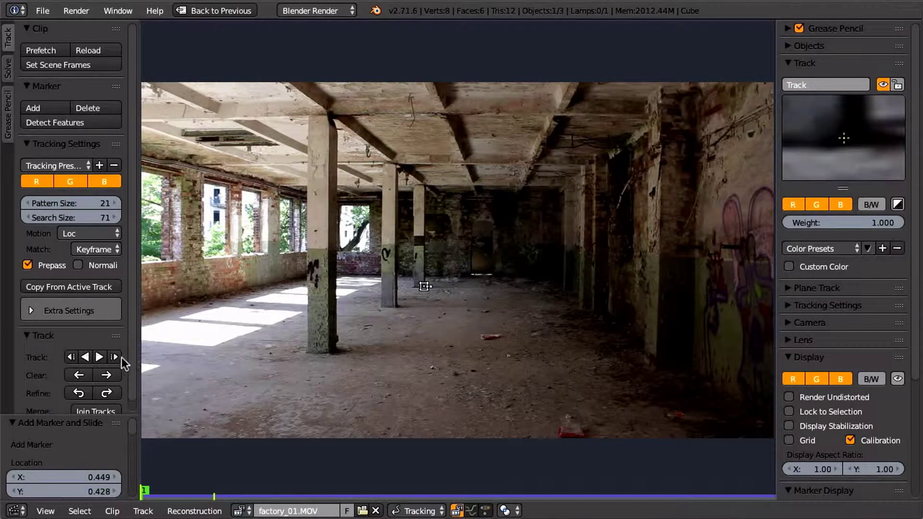
left_click(99, 357)
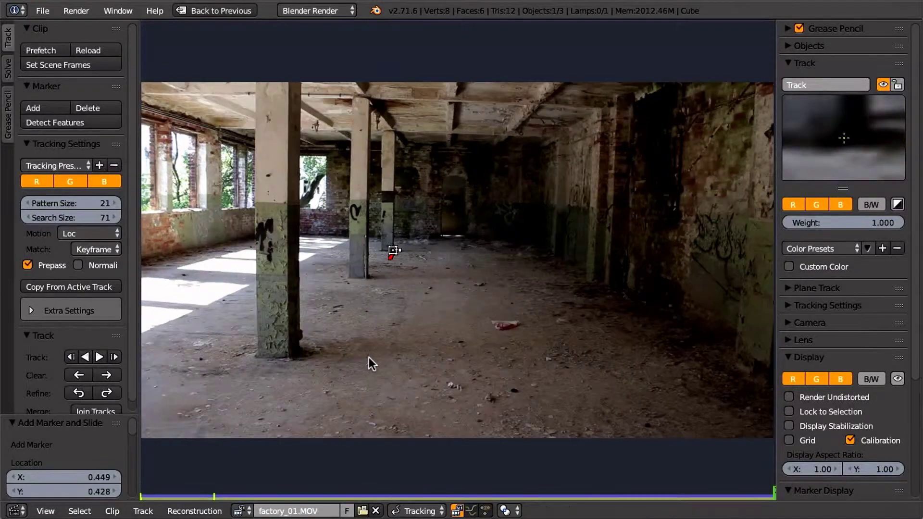
scroll(375, 285, "up", 4)
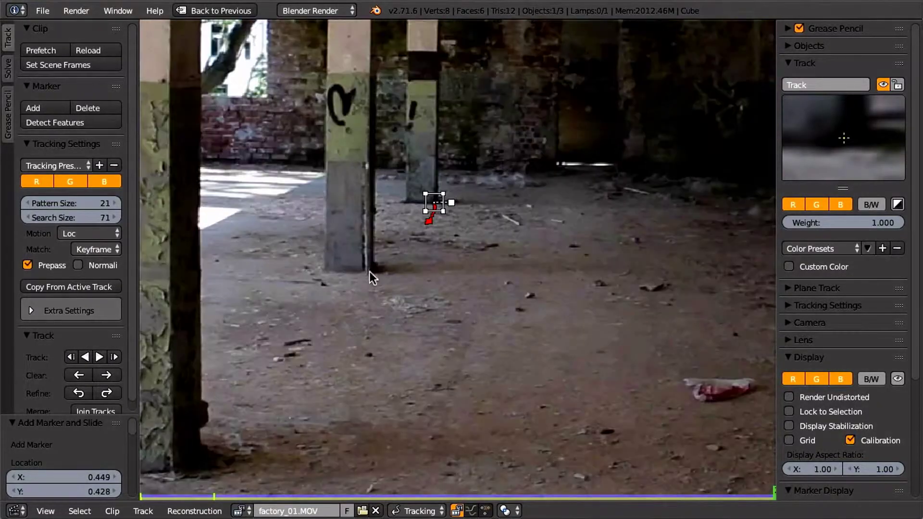
left_click(367, 274, "ctrl")
left_click_drag(368, 272, 377, 252, "ctrl")
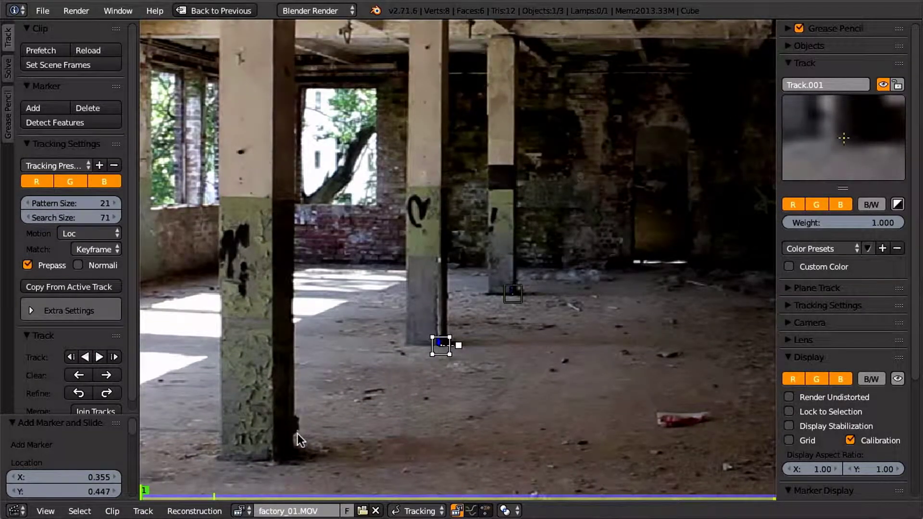
Using the Affine motion model, place a marker at the nearest pillar's base, enlarge it about 1.8 times and shrink its search area.
left_click(81, 233)
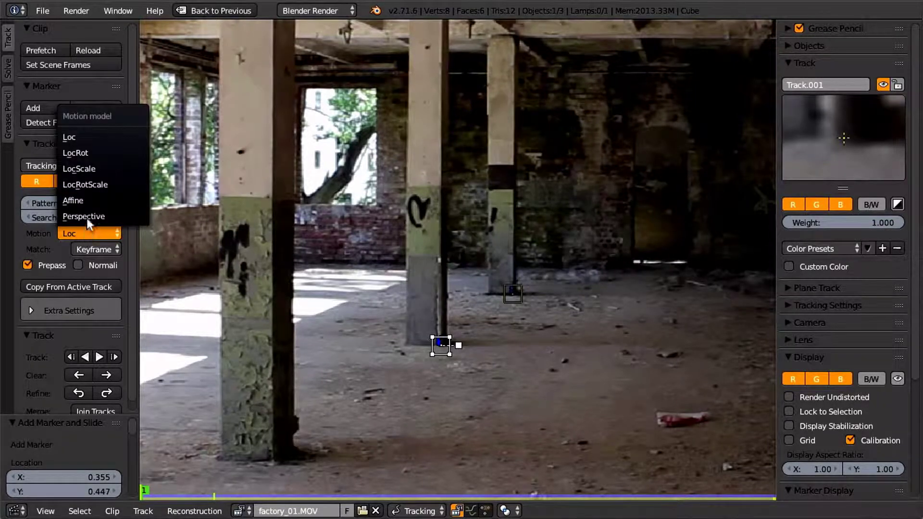
left_click(124, 197)
middle_click_drag(251, 369, 341, 235)
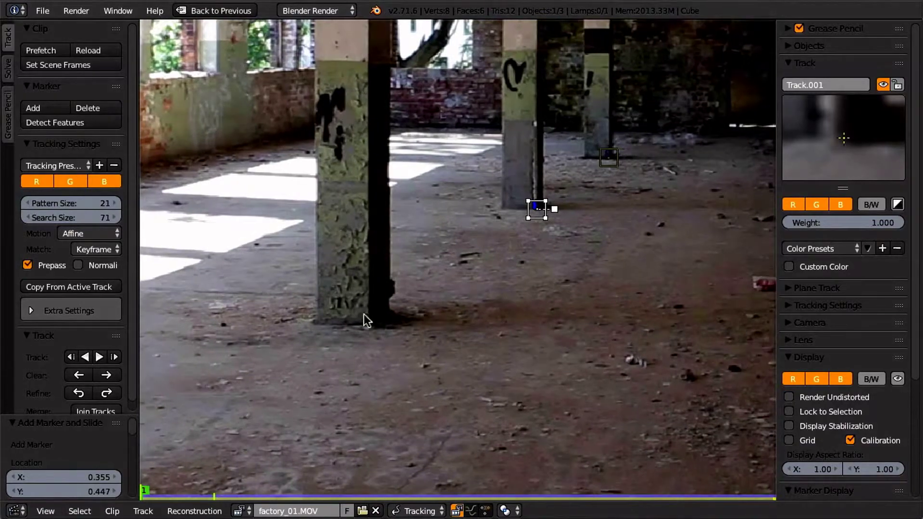
left_click(367, 325, "ctrl")
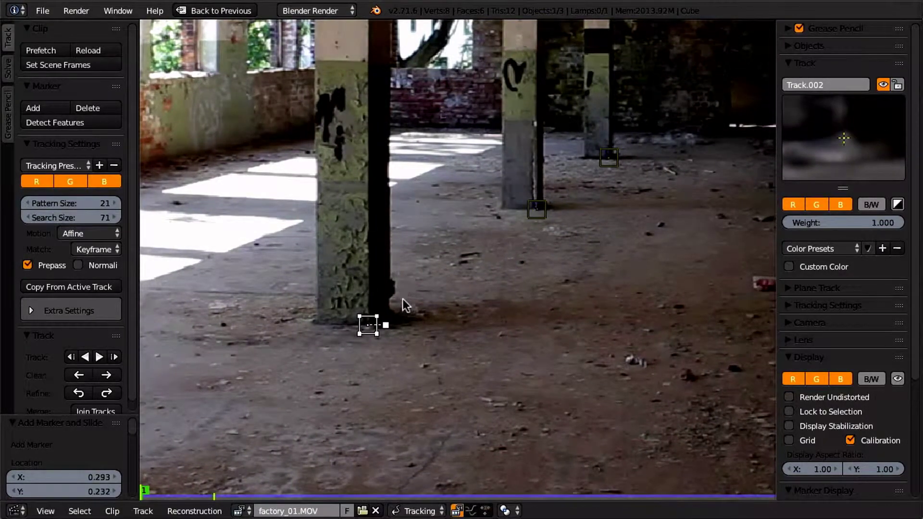
key("s")
left_click(428, 376)
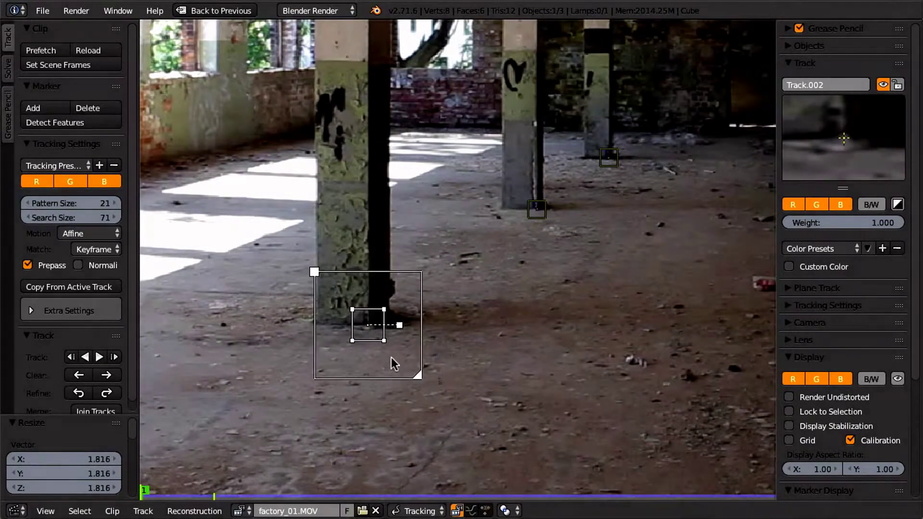
left_click_drag(421, 374, 403, 358)
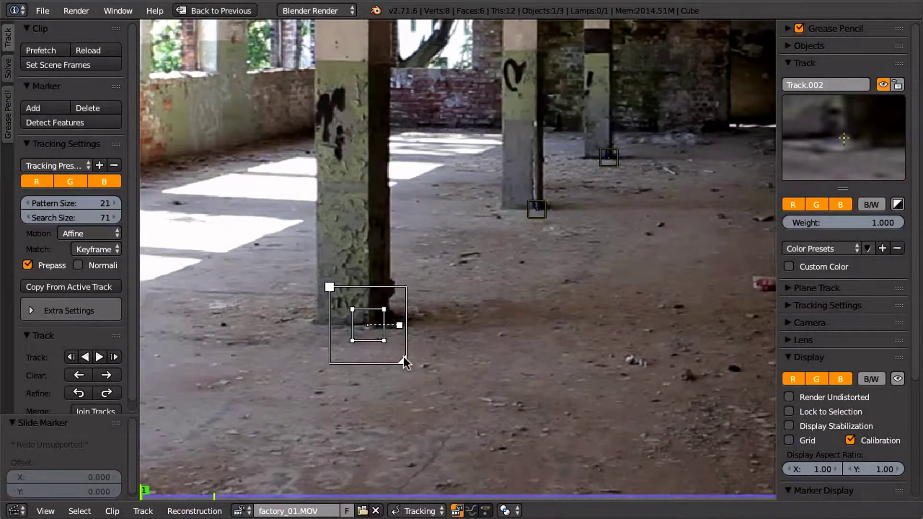
Lock the view to the selected marker and track the nearest pillar's base forward through the clip.
key("l")
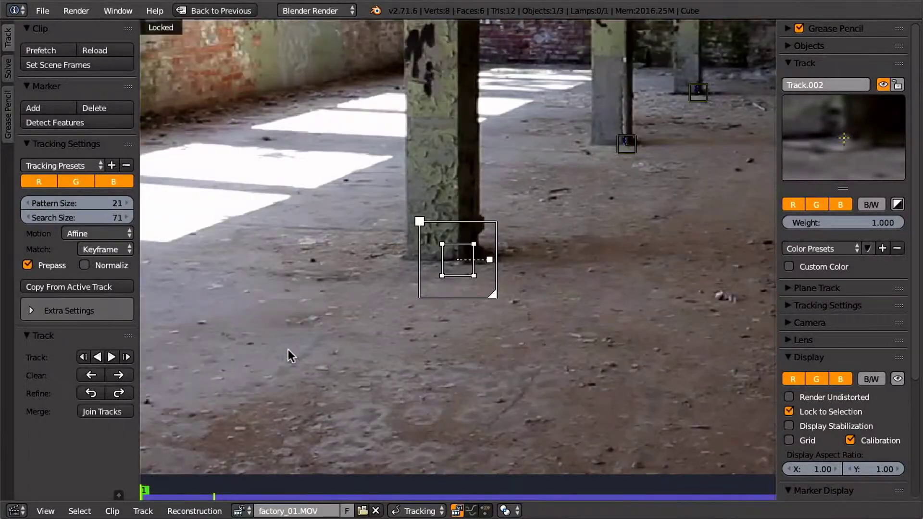
left_click(112, 356)
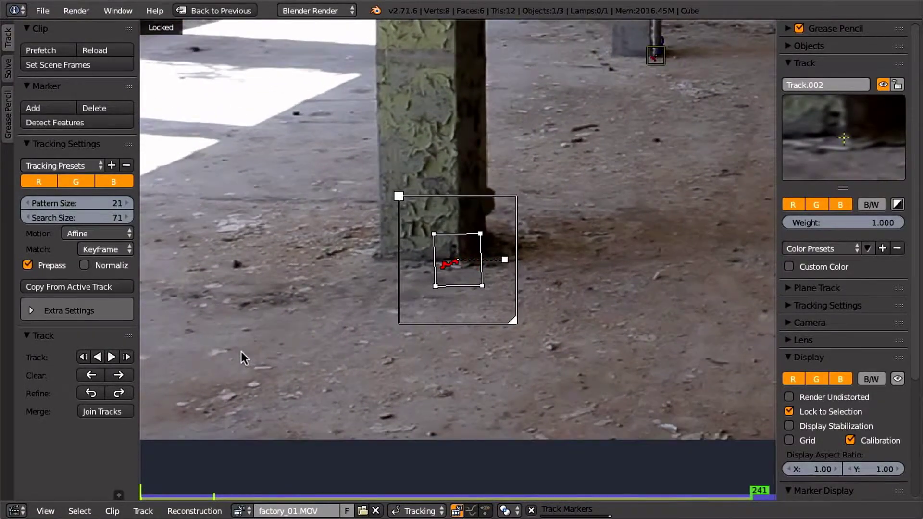
On the last frame, place a marker on the dark floor near the graffiti wall, enlarge its pattern and reduce its search area.
middle_click_drag(618, 283, 489, 301)
scroll(464, 295, "down", 4)
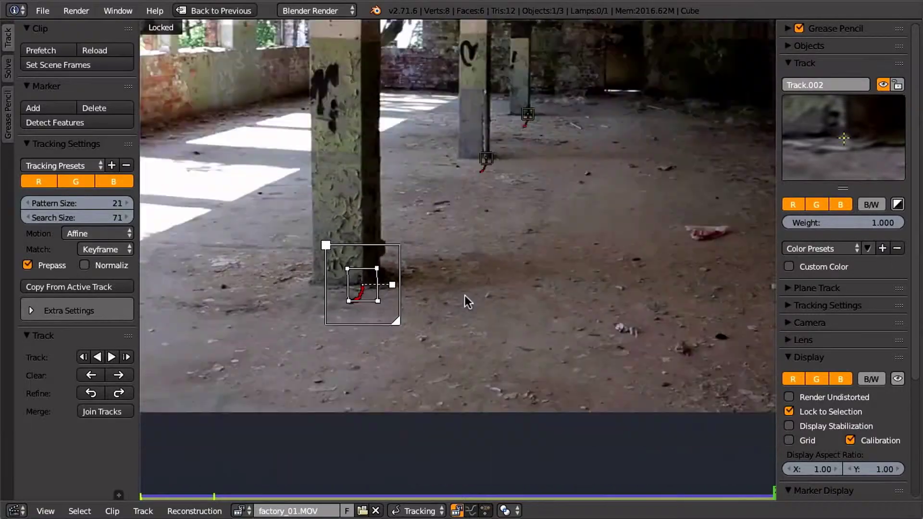
middle_click_drag(579, 285, 568, 319)
scroll(576, 293, "up", 4)
left_click(569, 319, "ctrl")
key("g")
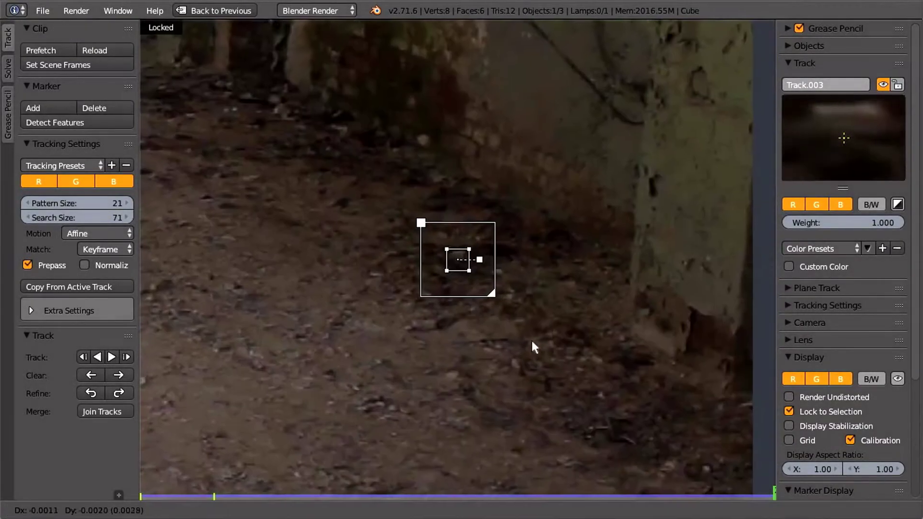
left_click(524, 349)
key("s")
left_click(706, 473)
left_click_drag(566, 367, 519, 321)
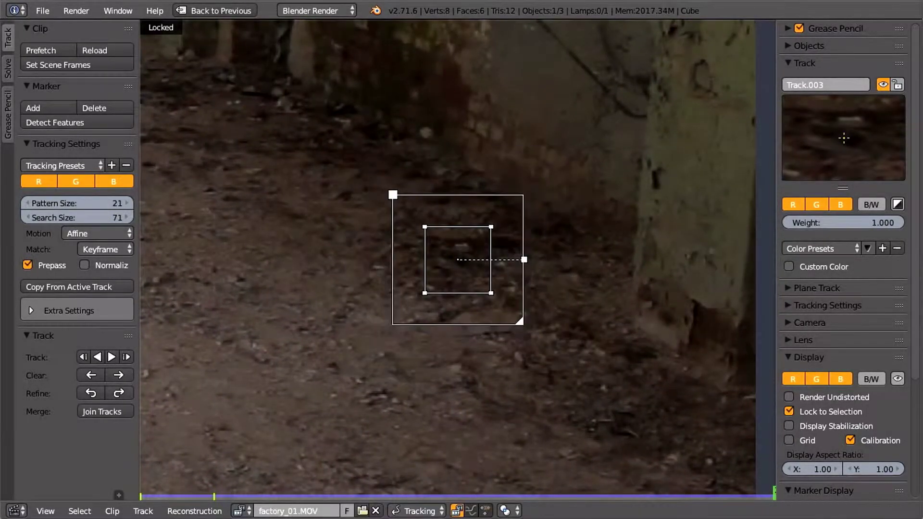
Track the floor marker backward to the first frame, then unlock the view from the selection and fit the whole clip.
left_click(97, 356)
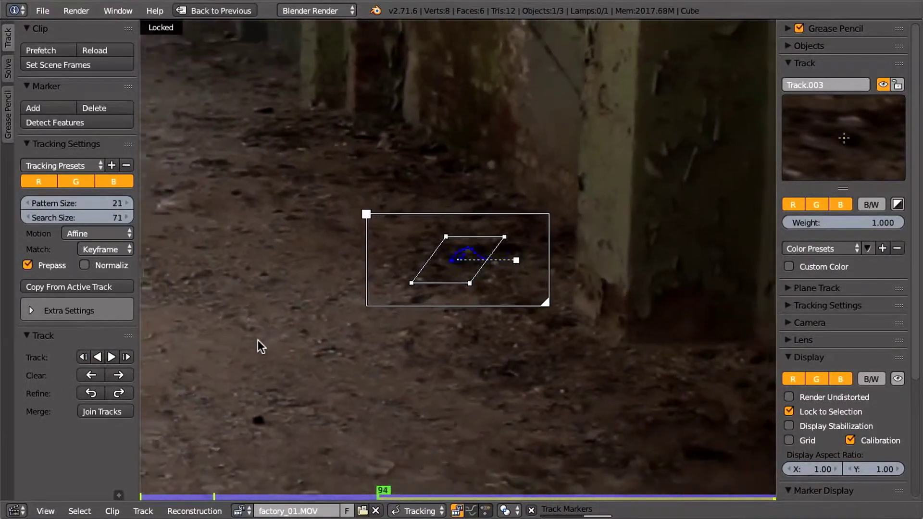
key("l")
key("f")
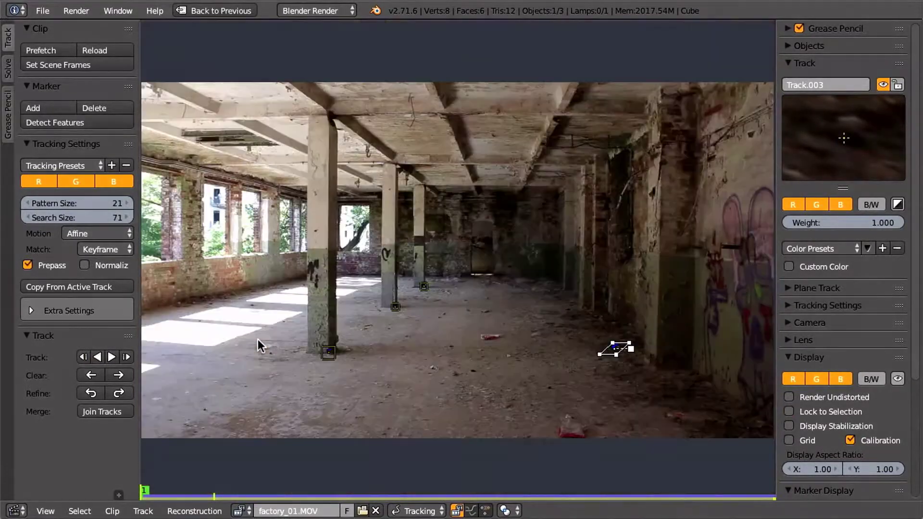
Select all four manually placed tracks and lock them against changes.
key("a")
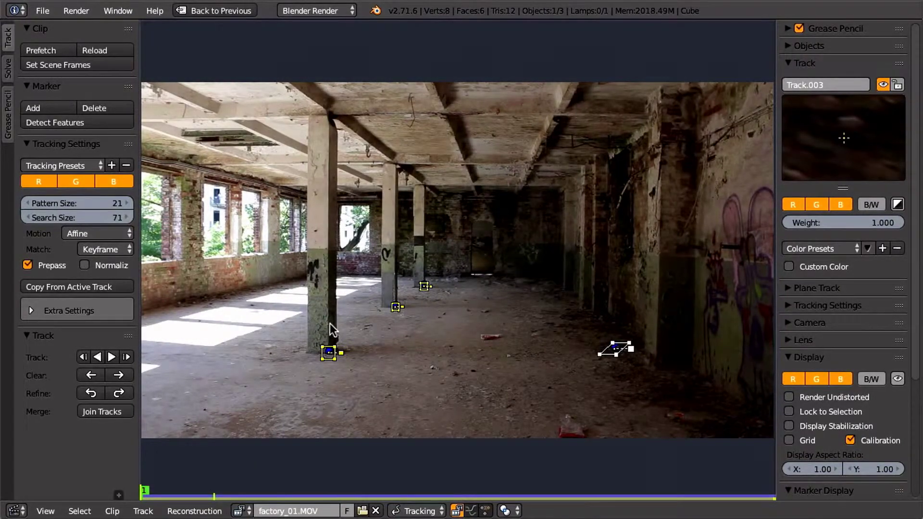
key("ctrl+l")
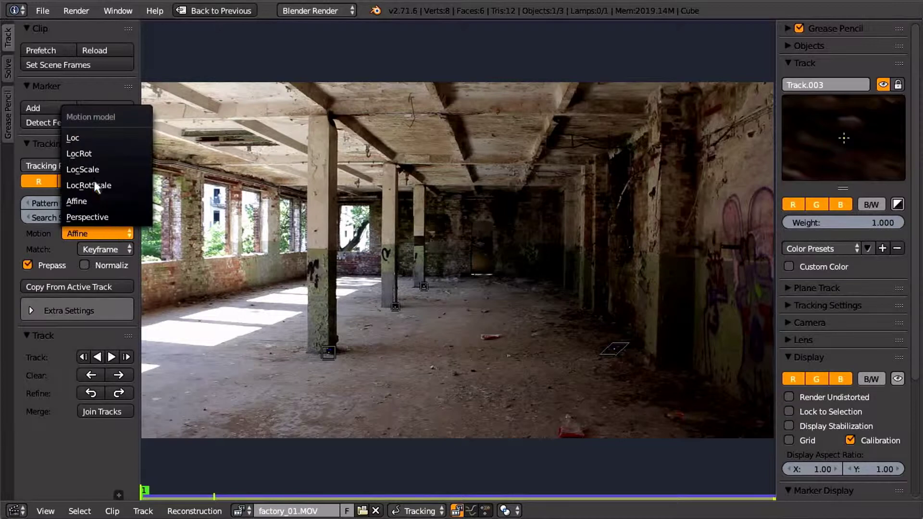
Detect features on the first frame with the Loc motion model and track them forward through the clip.
left_click(90, 137)
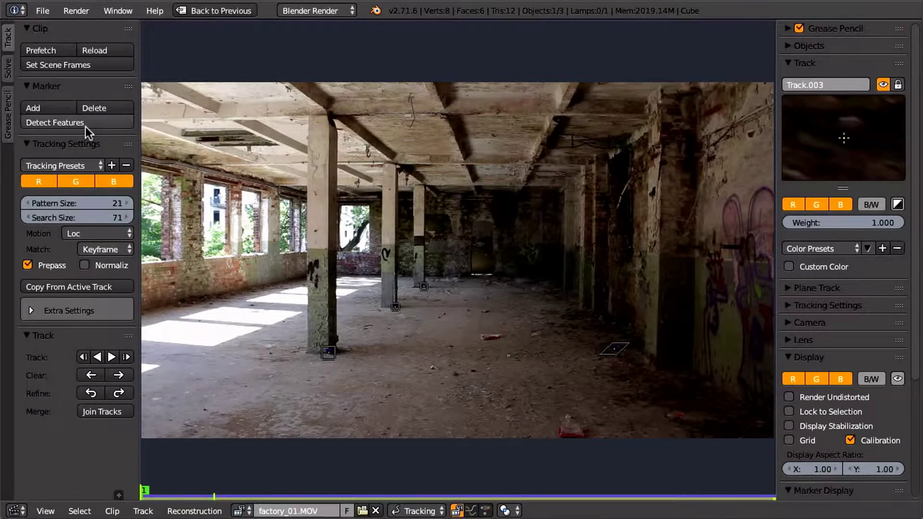
left_click(85, 125)
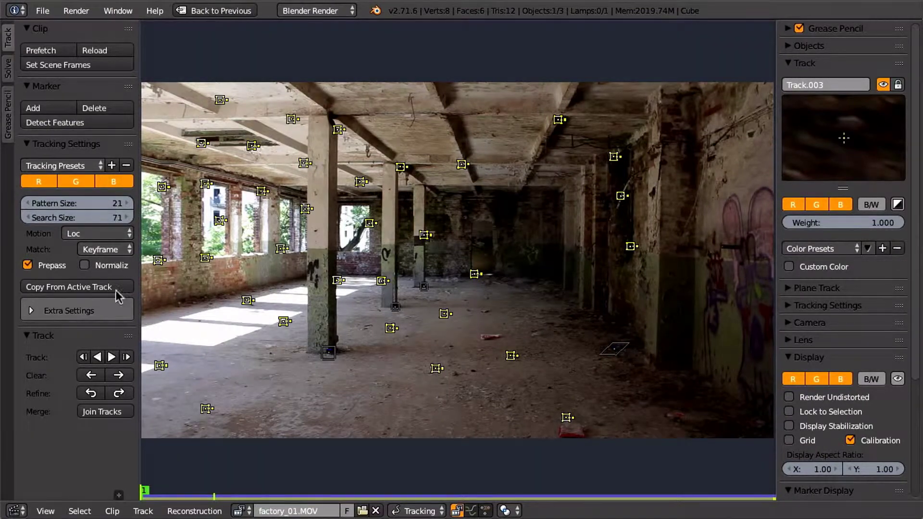
left_click(115, 356)
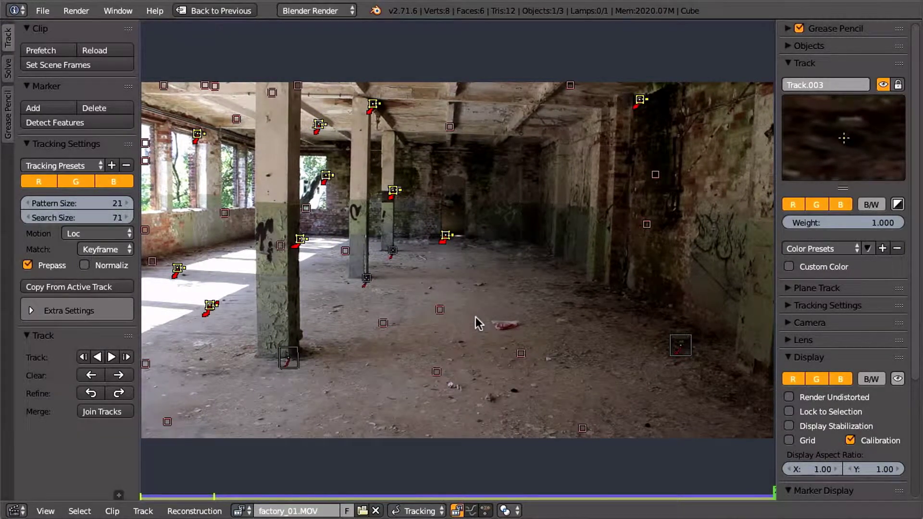
Deselect all tracks, detect new features on the last frame and track them backward through the clip.
key("a")
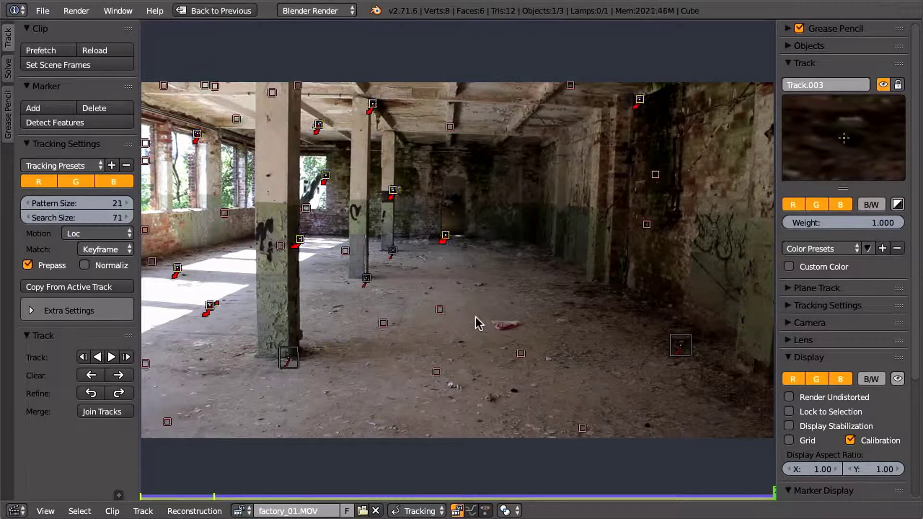
left_click(108, 126)
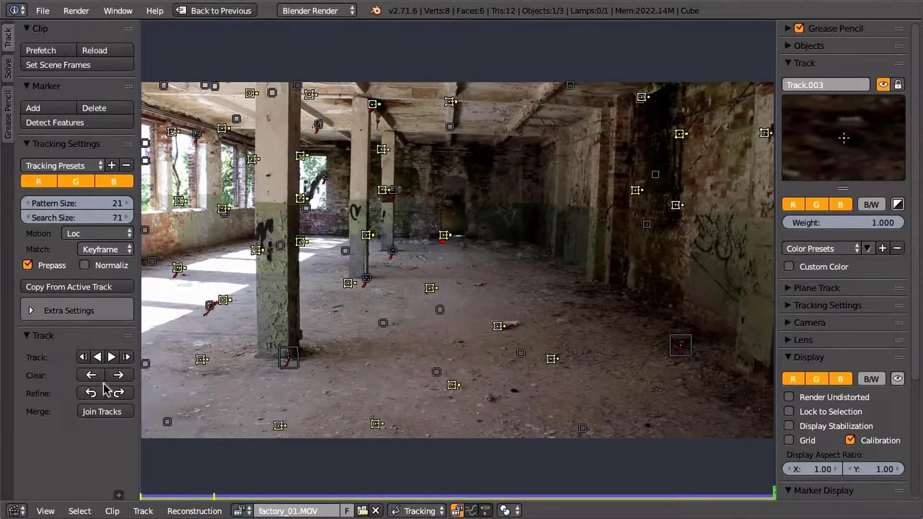
left_click(103, 359)
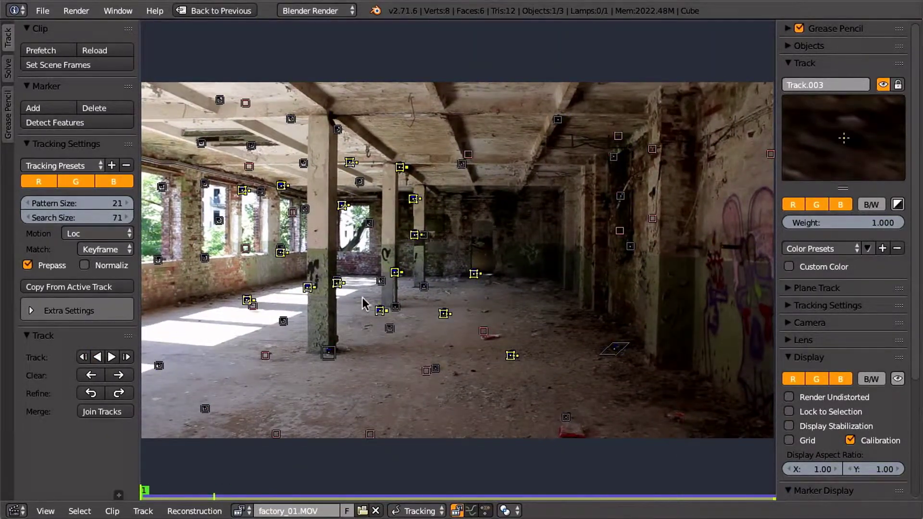
Show the tracking curves full-size and delete the tracks whose curves spike between about frames 60 and 180.
key("ctrl+Up")
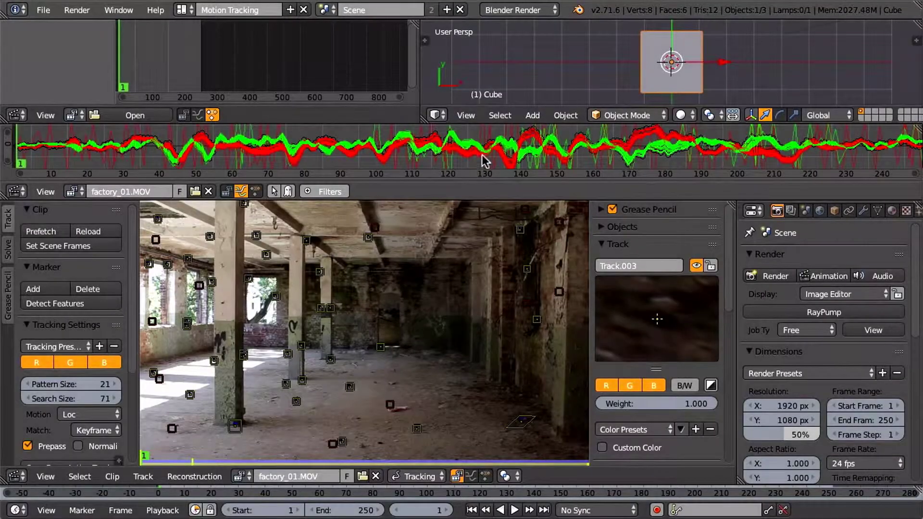
key("ctrl+Up")
right_click(777, 220)
key("x")
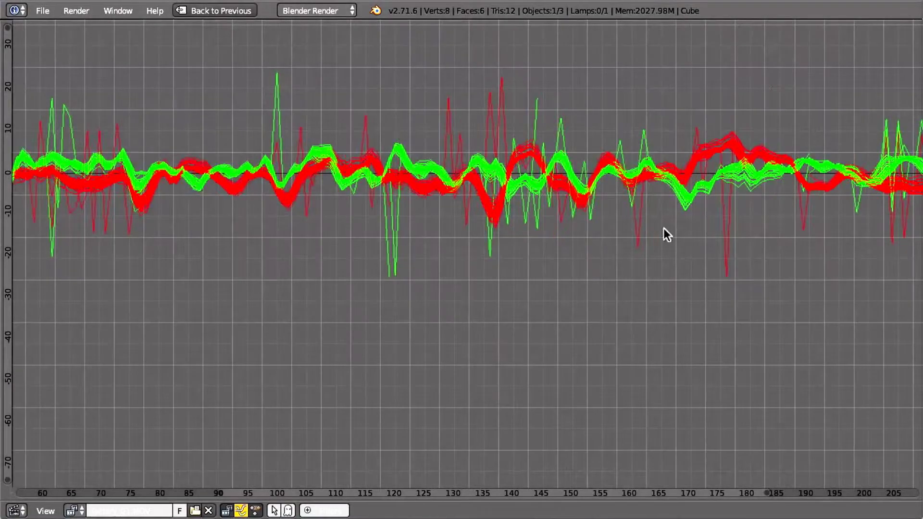
left_click(490, 225)
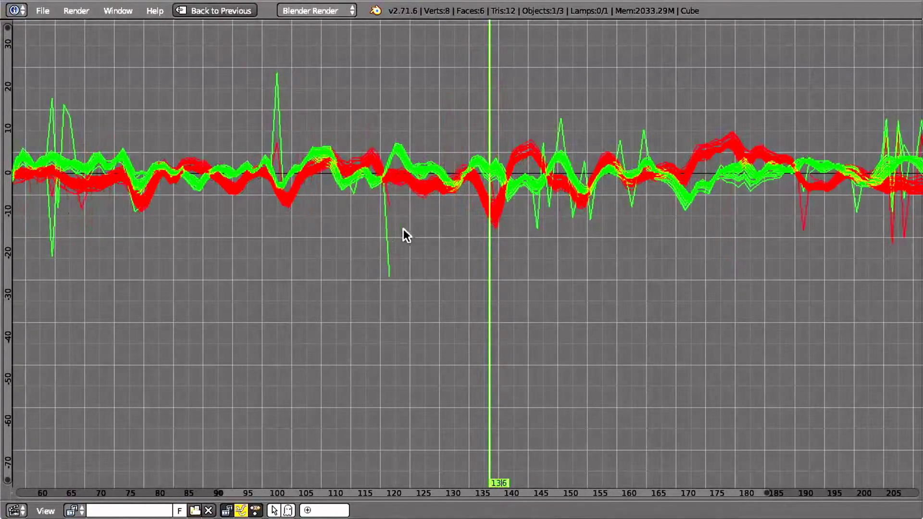
right_click(62, 133)
key("x")
left_click(58, 136)
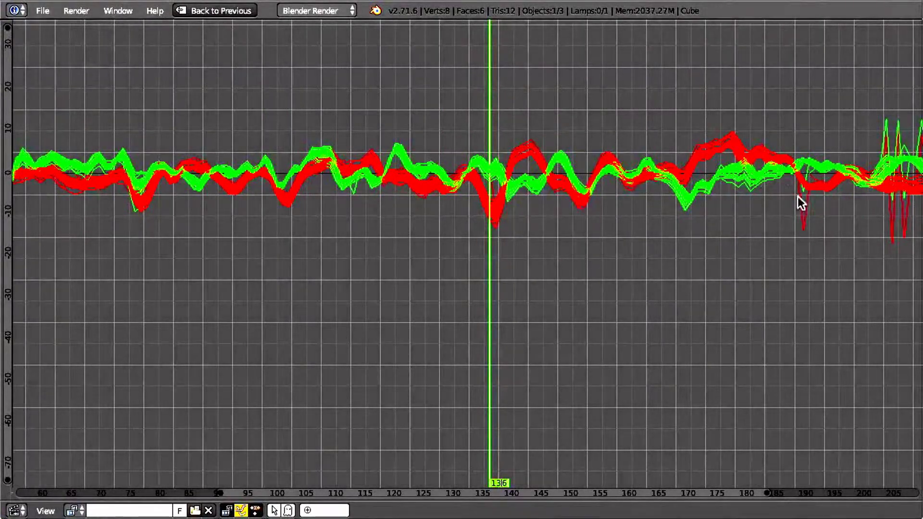
Delete the remaining tracks with outlying curve spikes from about frame 190 to the clip's end, and review the rest over the playing footage.
right_click(803, 210)
key("x")
left_click(803, 209)
middle_click_drag(820, 222, 491, 234)
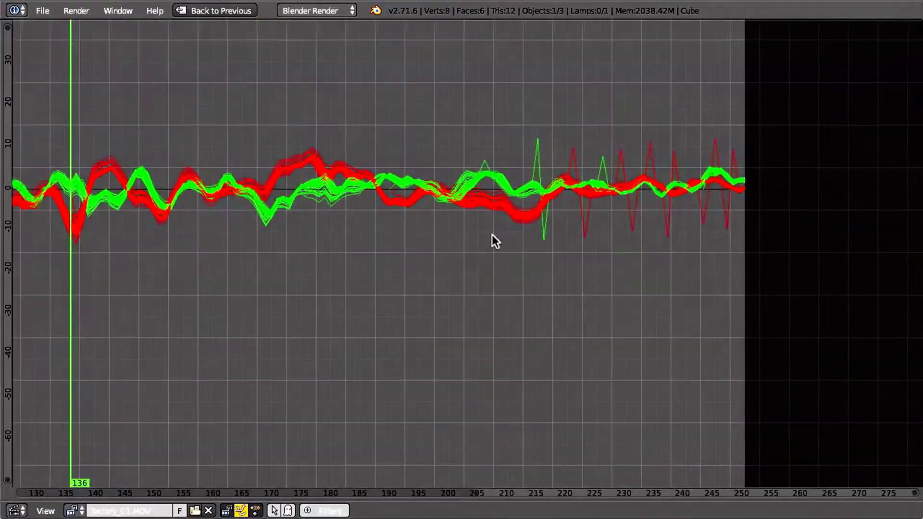
right_click(642, 225)
key("x")
left_click(642, 225)
middle_click_drag(33, 231, 483, 234)
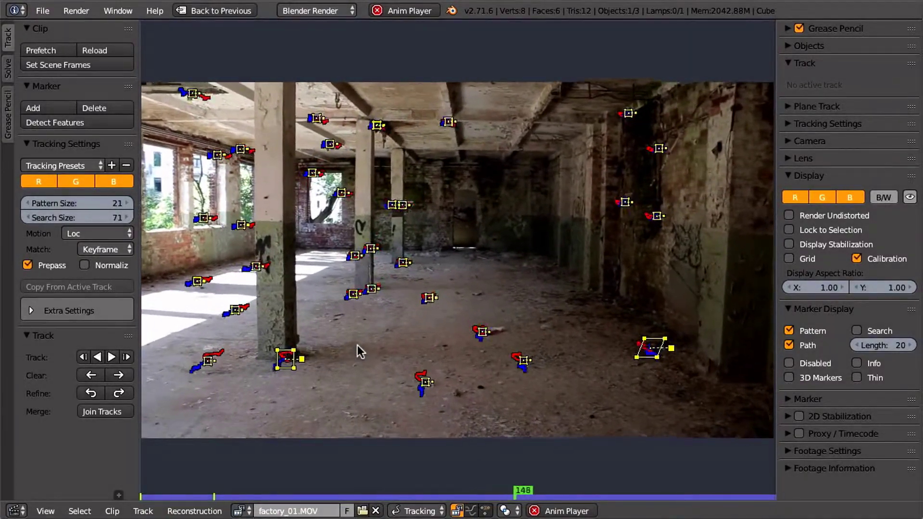
key("Escape")
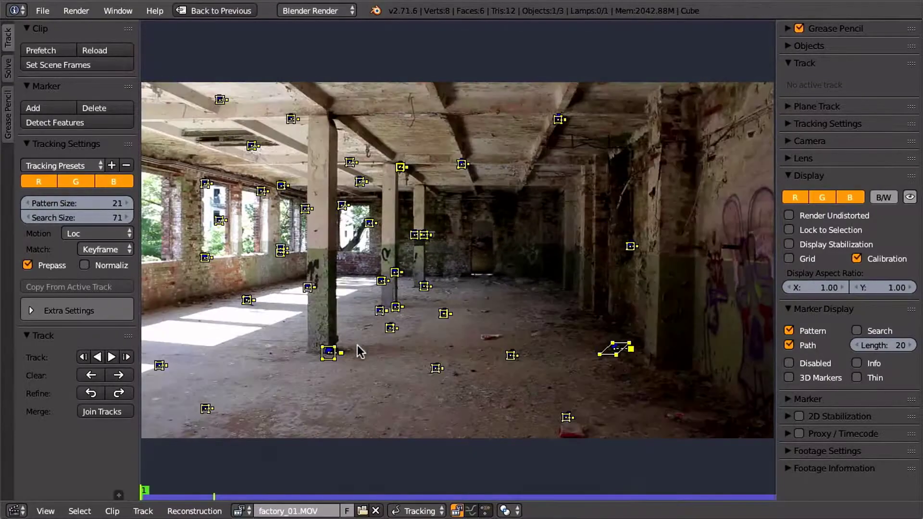
Solve the camera motion with refinement set to Focal length, K1, K2.
left_click(7, 72)
left_click_drag(76, 100, 87, 106)
left_click(105, 115)
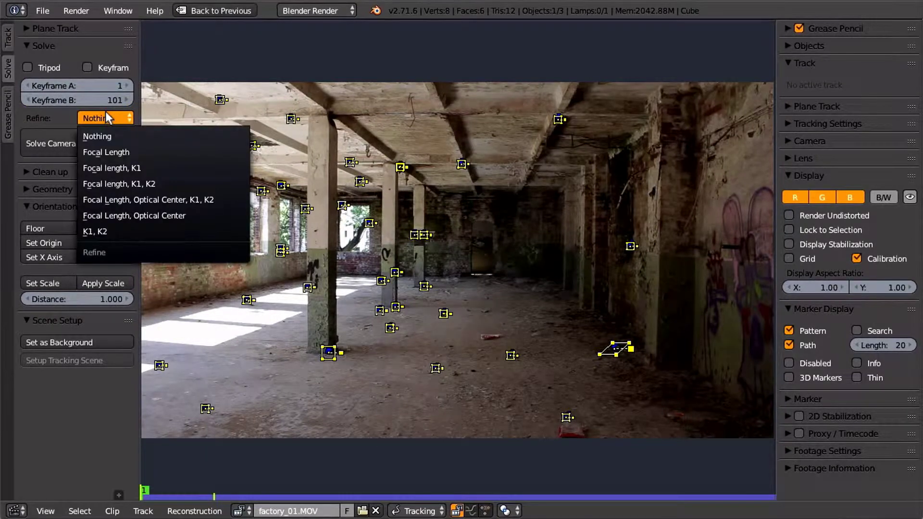
left_click(175, 181)
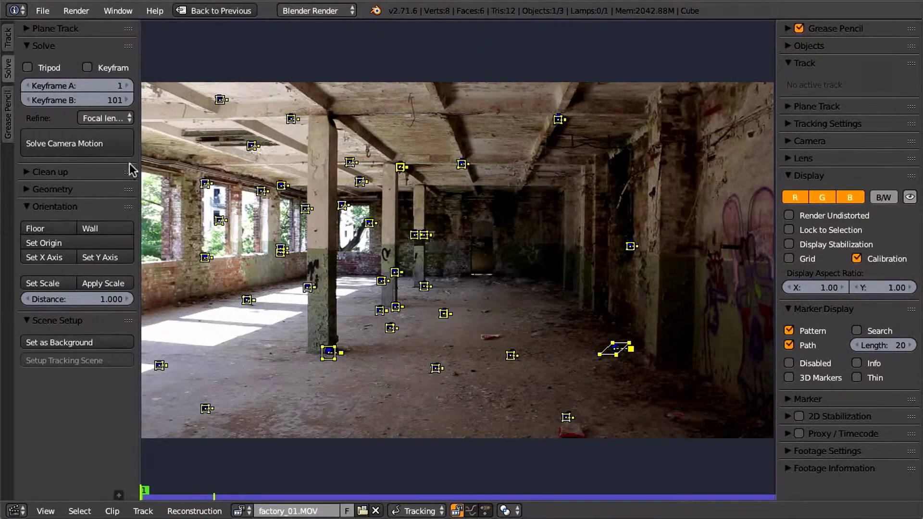
left_click(105, 154)
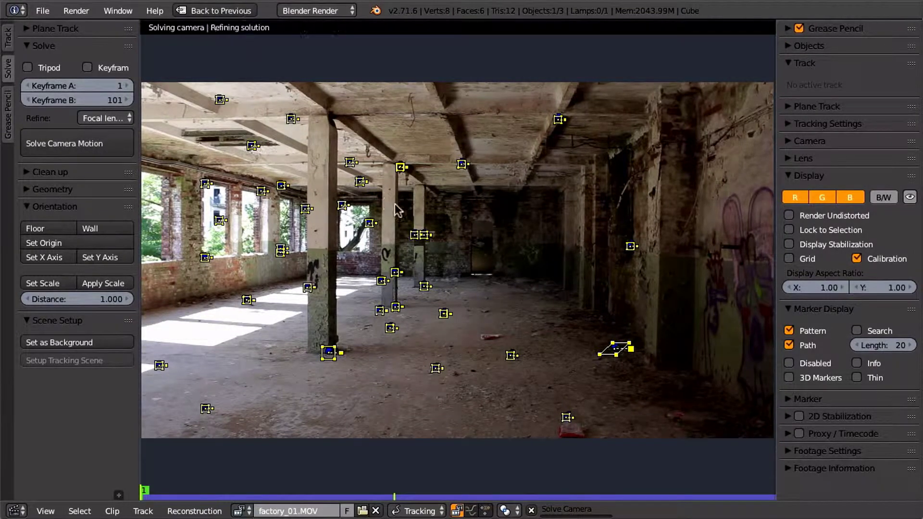
Examine the solved lens values and compare the footage with Render Undistorted on and off.
left_click(791, 162)
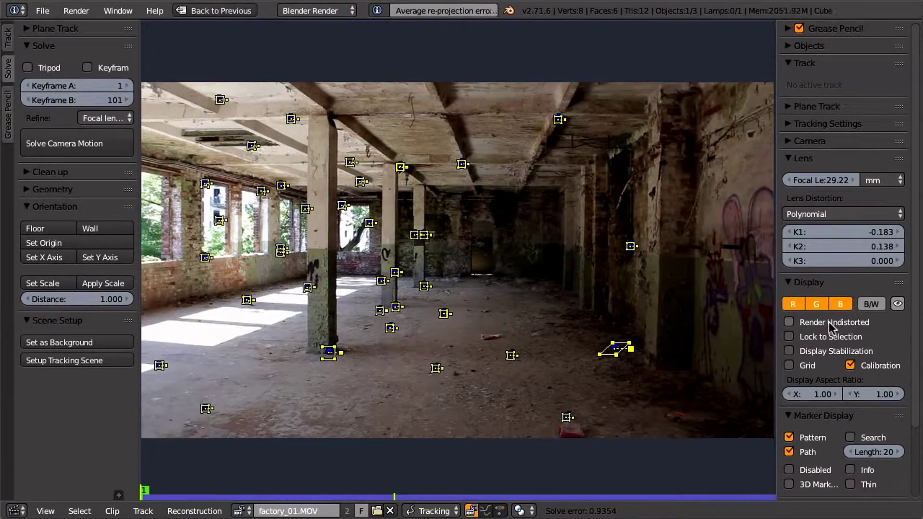
left_click(829, 322)
left_click(828, 322)
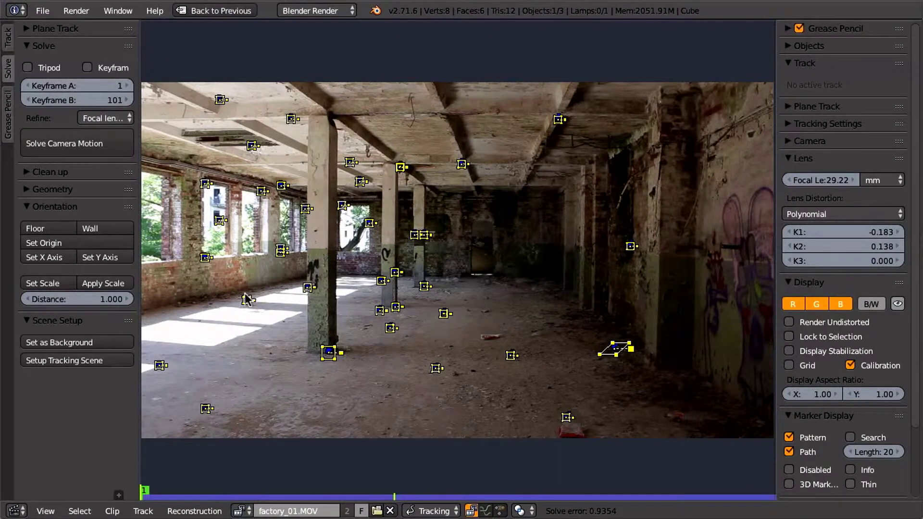
Use Clean Tracks with Frames 20, Error 1 and the Select action, then delete the tracks it selects.
key("a")
left_click(53, 173)
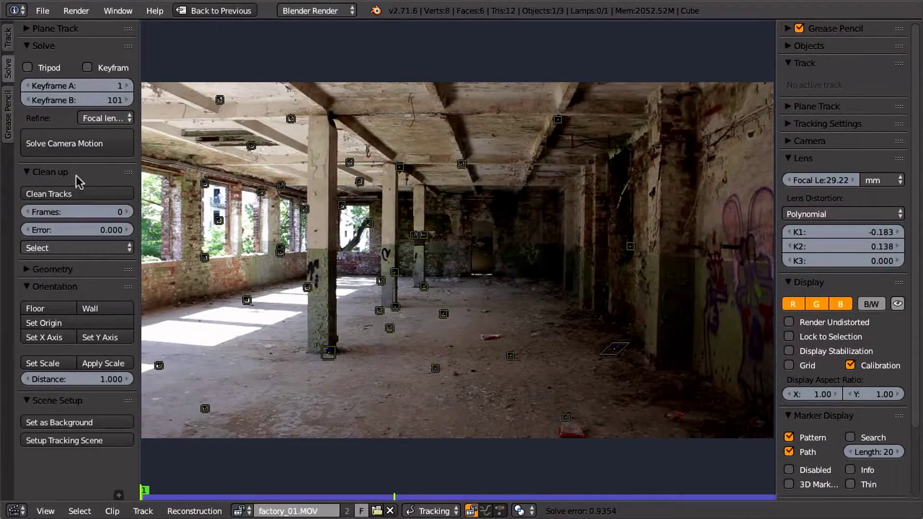
left_click(75, 212)
type("20")
key("Return")
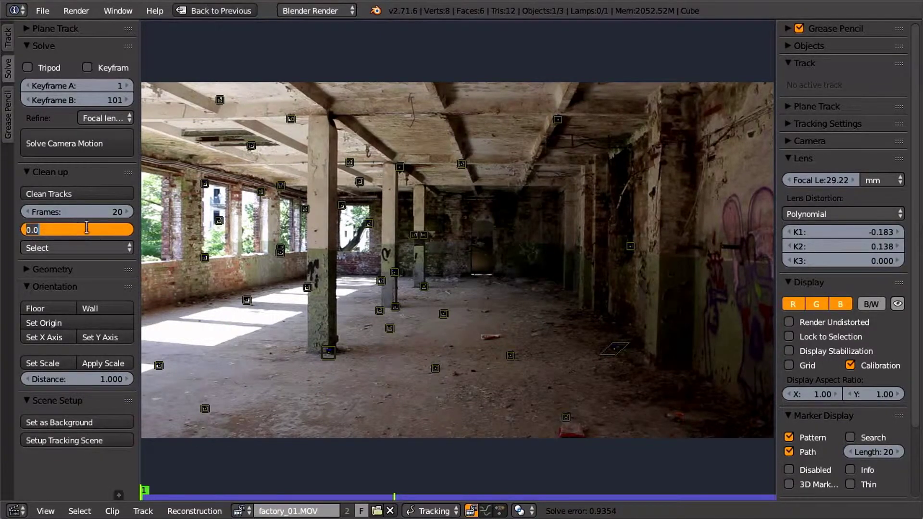
type("1")
key("Return")
left_click(111, 194)
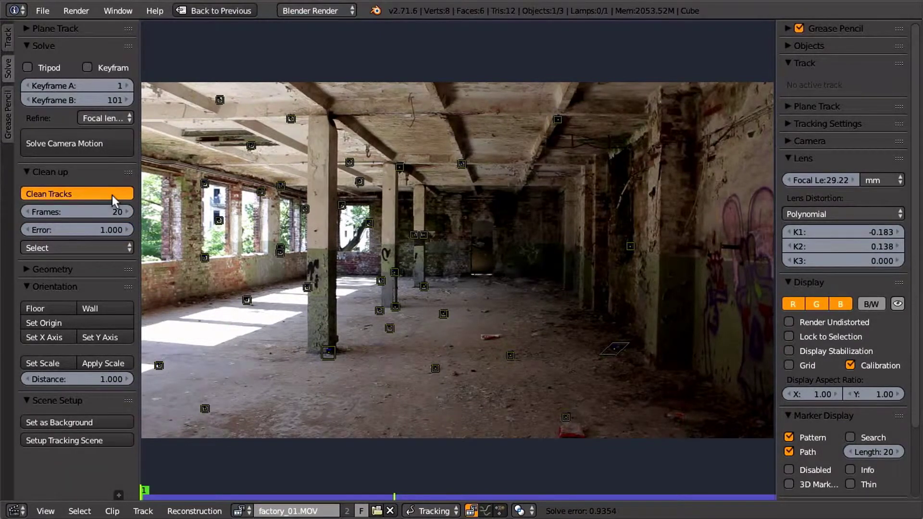
key("Delete")
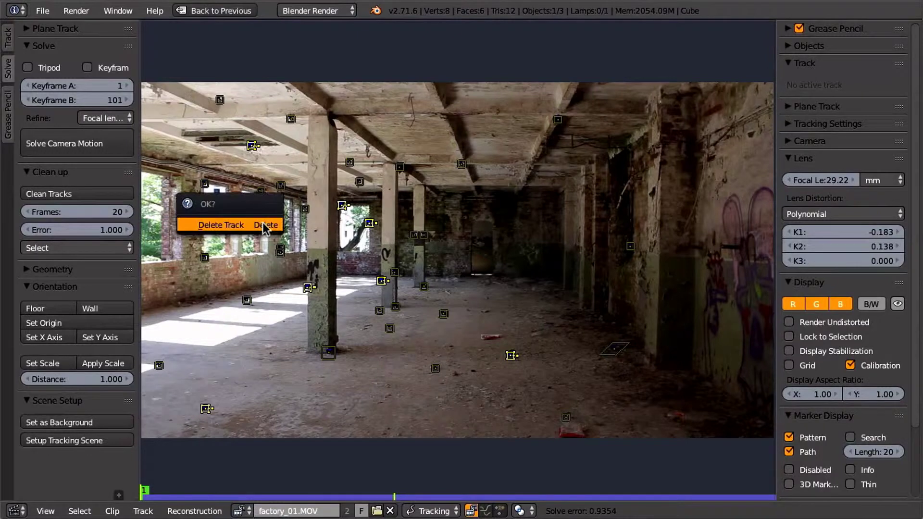
left_click(263, 224)
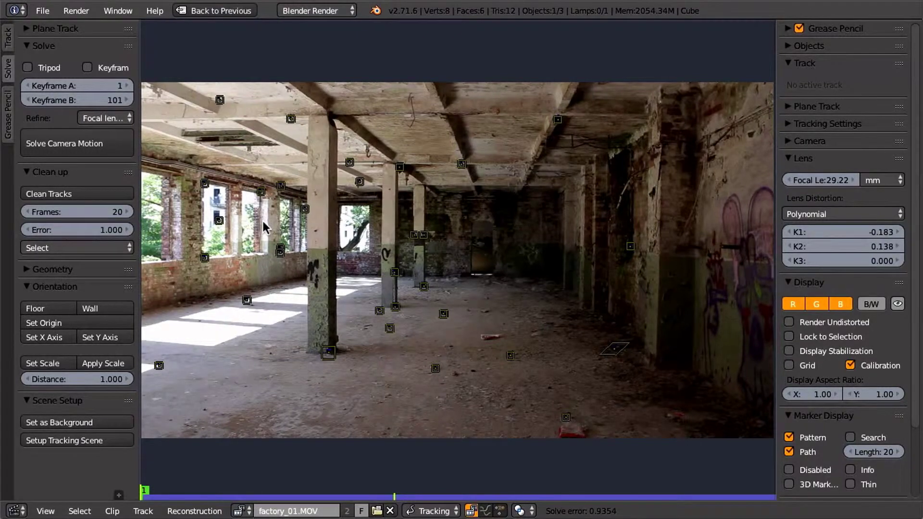
Solve the camera motion again and define the floor from the two pillar-base tracks and the floor track near the wall.
key("shift+s")
right_click(424, 286)
right_click(333, 354, "shift")
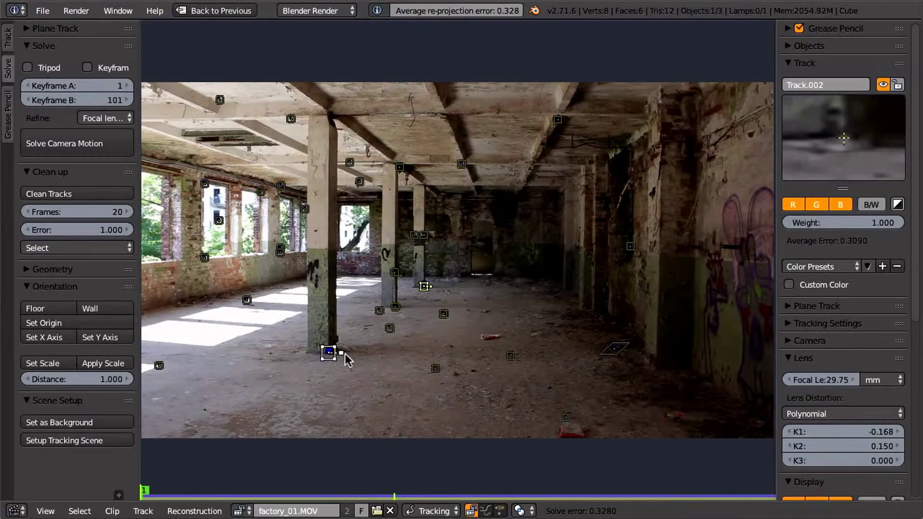
right_click(604, 352, "shift")
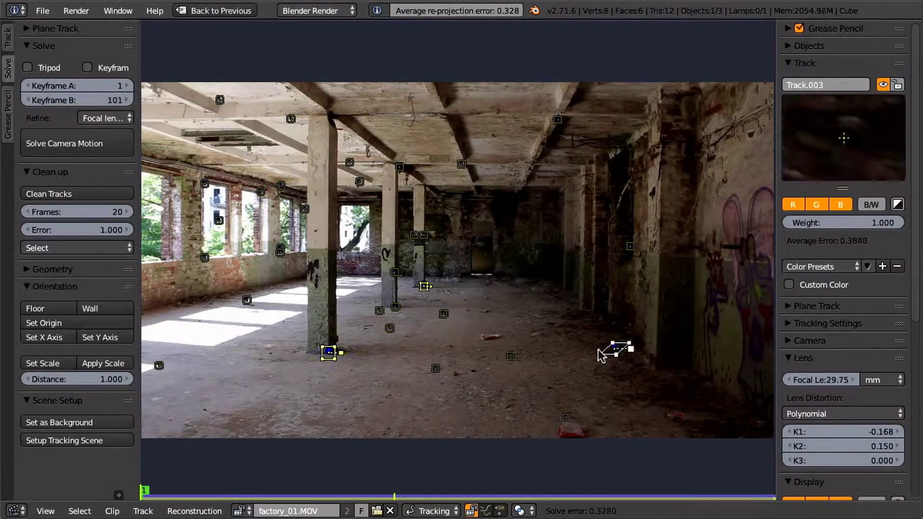
left_click(62, 311)
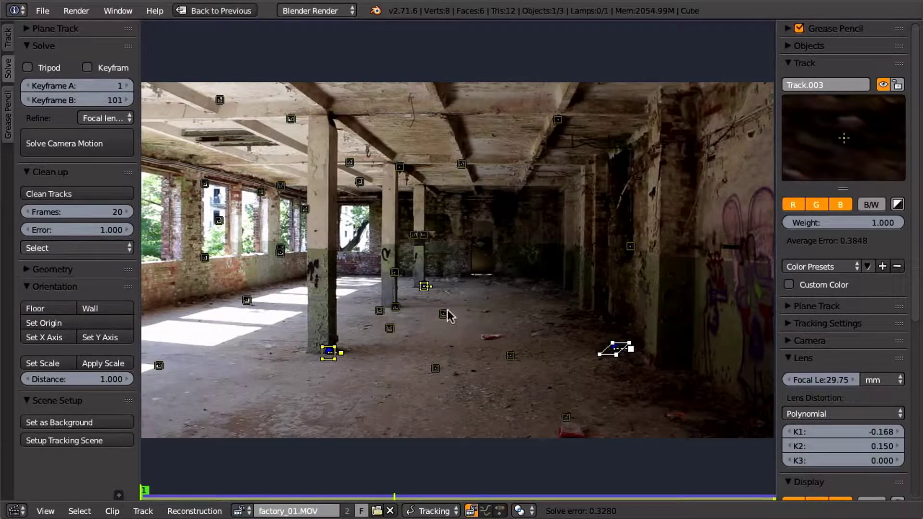
Set the far pillar's base track as the origin and the near pillar's base track as the X axis.
right_click(431, 295)
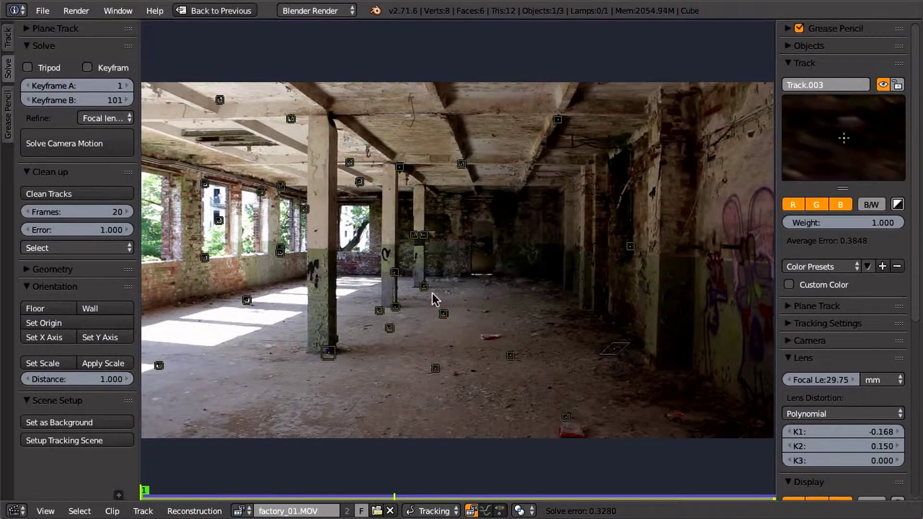
left_click(82, 322)
right_click(333, 352)
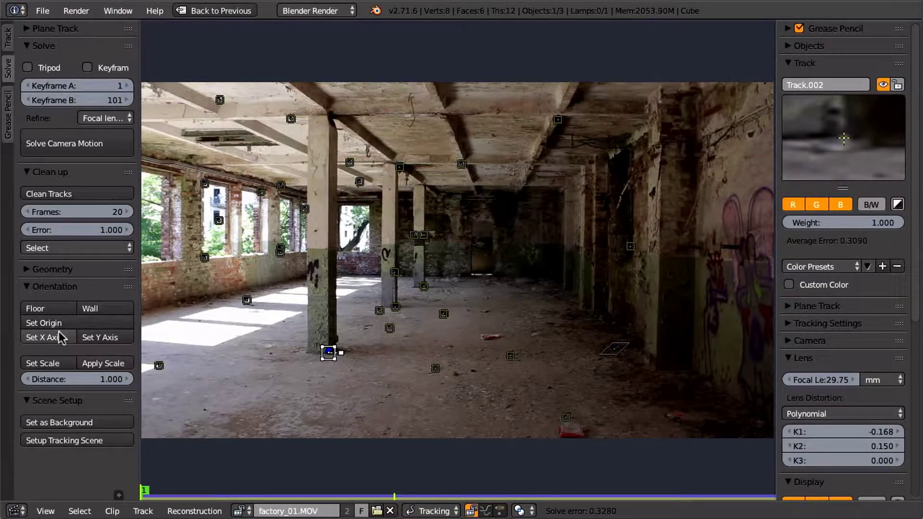
Set the scene scale from the far pillar's base track and the track above it, with a distance of 1.5.
right_click(419, 287)
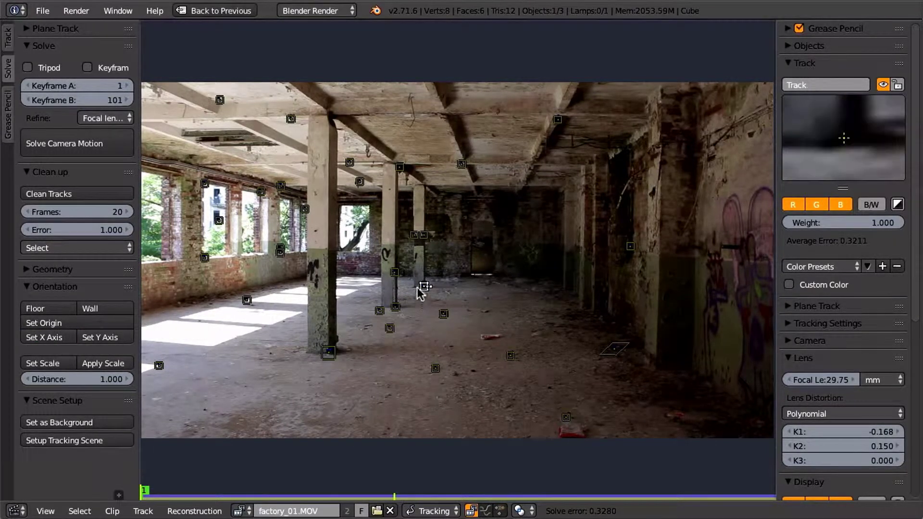
right_click(424, 235, "shift")
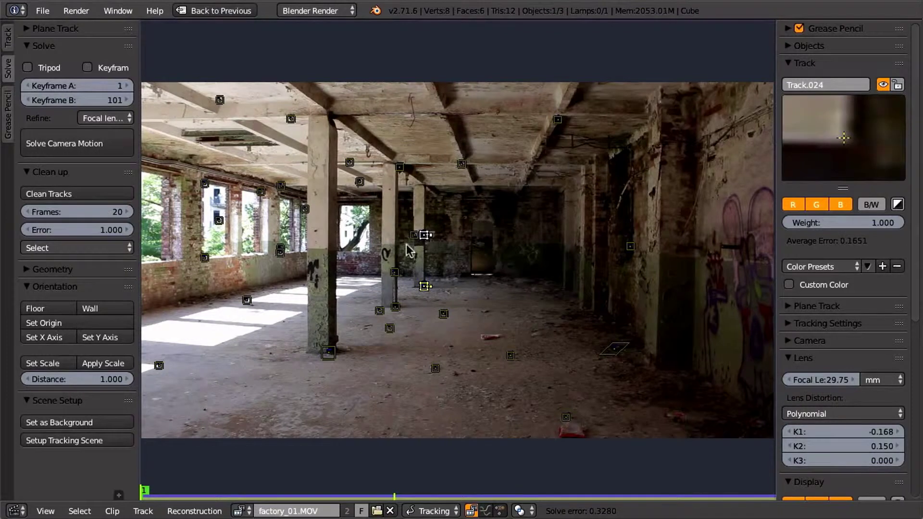
left_click(105, 379)
type("1.5")
key("Return")
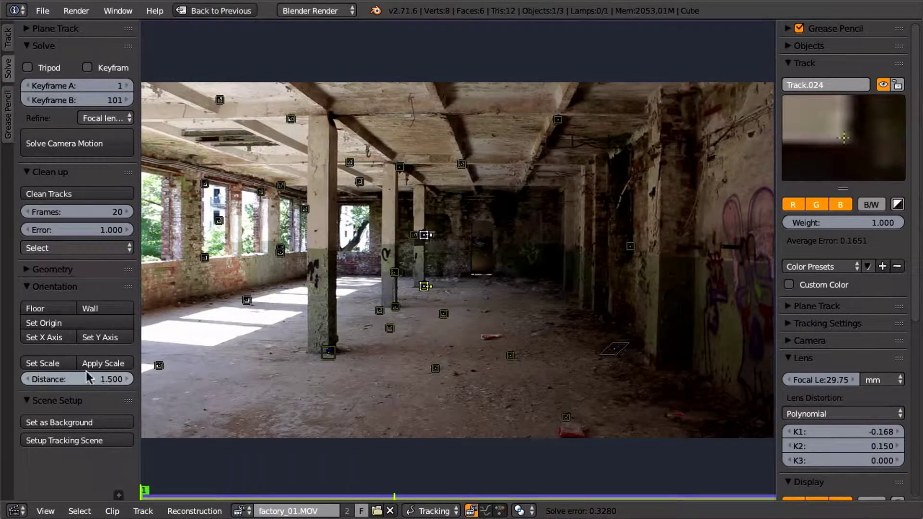
left_click(62, 364)
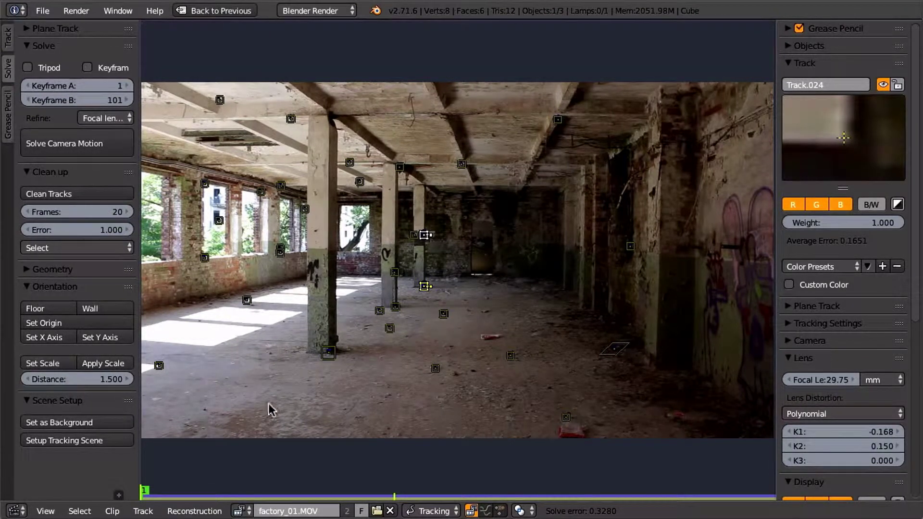
Set up the tracking scene and play it back through the camera in a full-size 3D view.
left_click(118, 441)
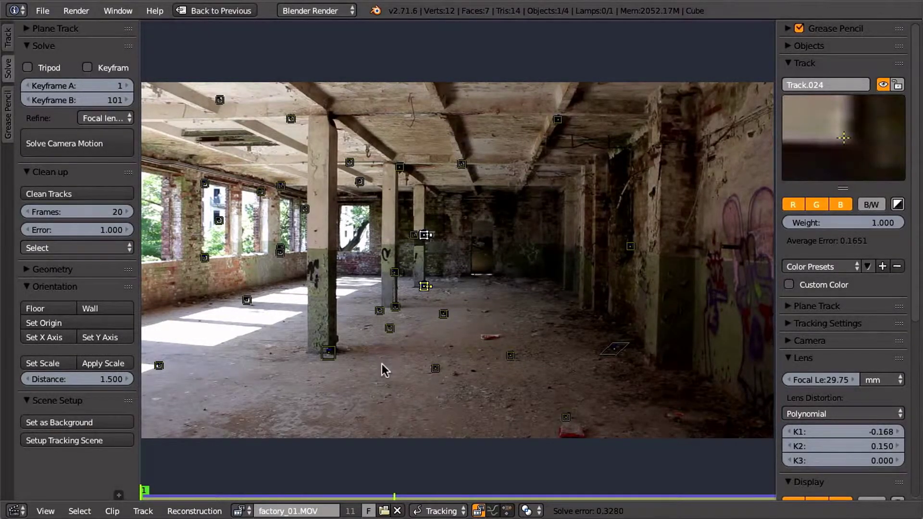
key("ctrl+Up")
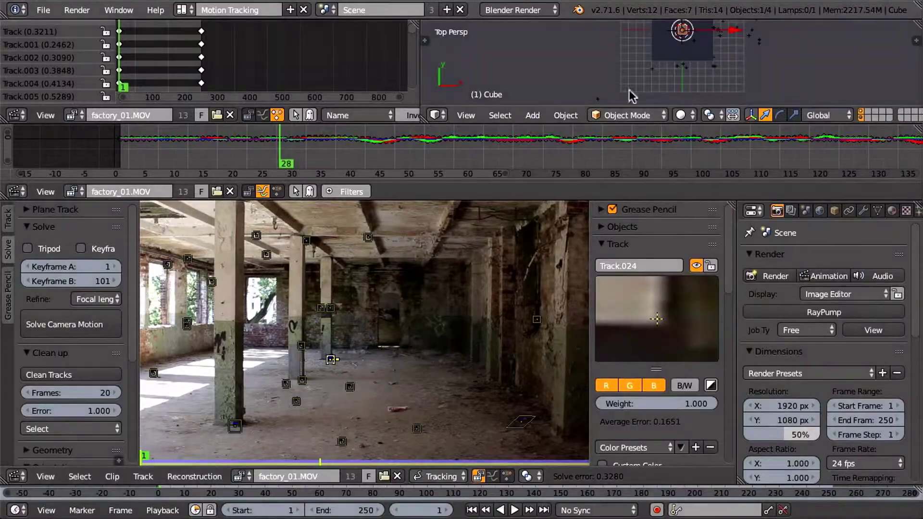
key("ctrl+Up")
middle_click_drag(768, 233, 604, 121)
key("KP_0")
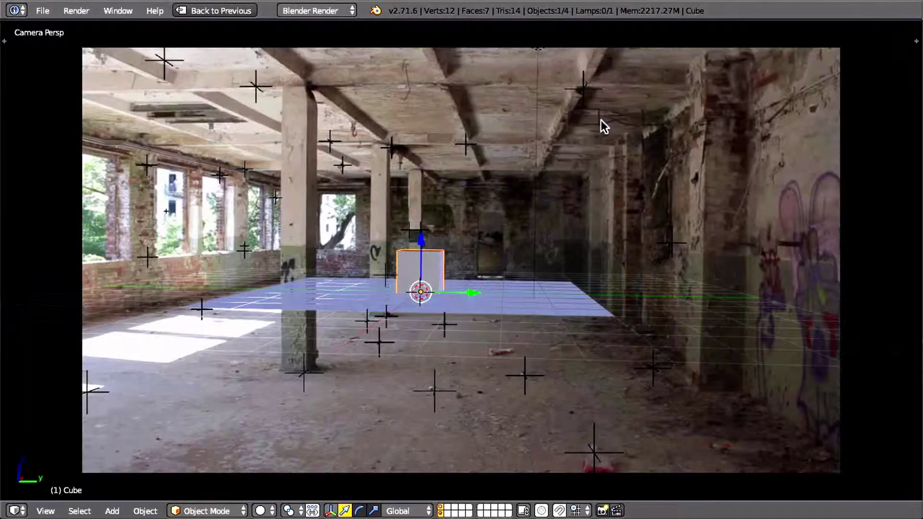
key("alt+a")
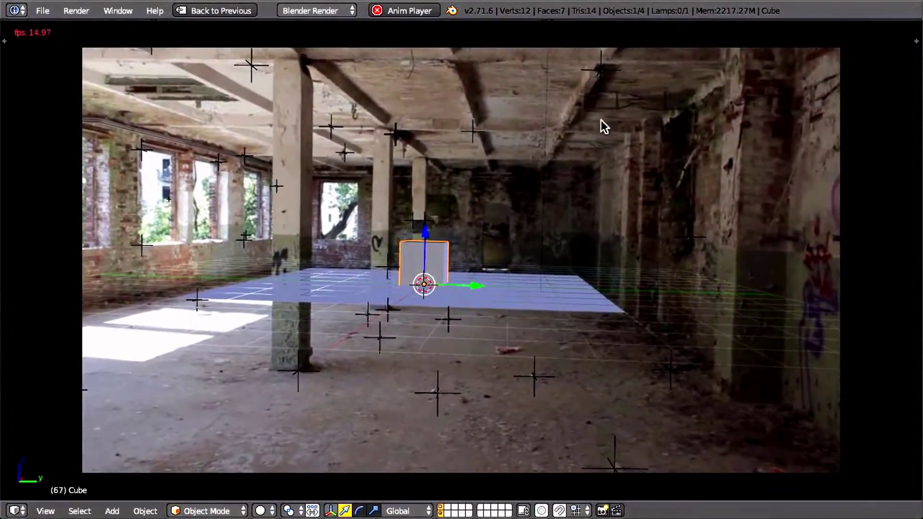
key("alt+a")
Set the background clip's opacity to 1.000 and extend the ground plane's near edge along X toward the camera.
key("n")
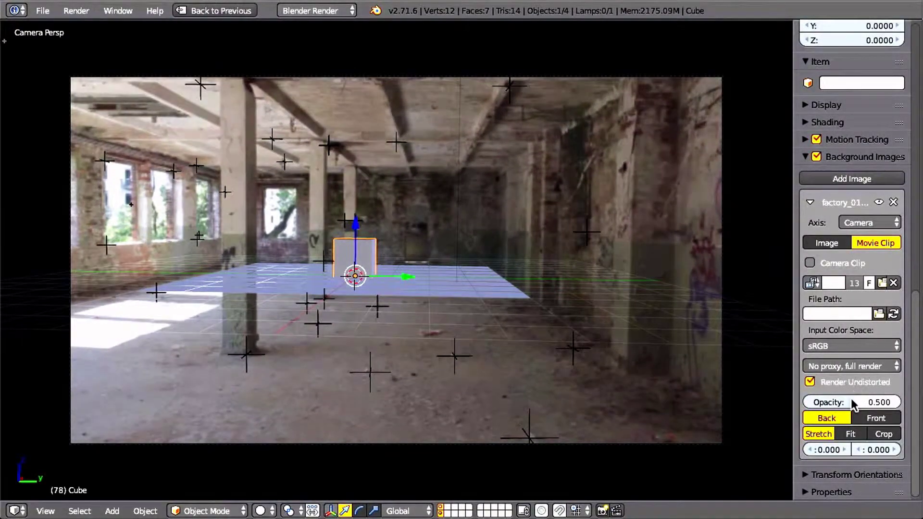
left_click_drag(850, 400, 901, 399)
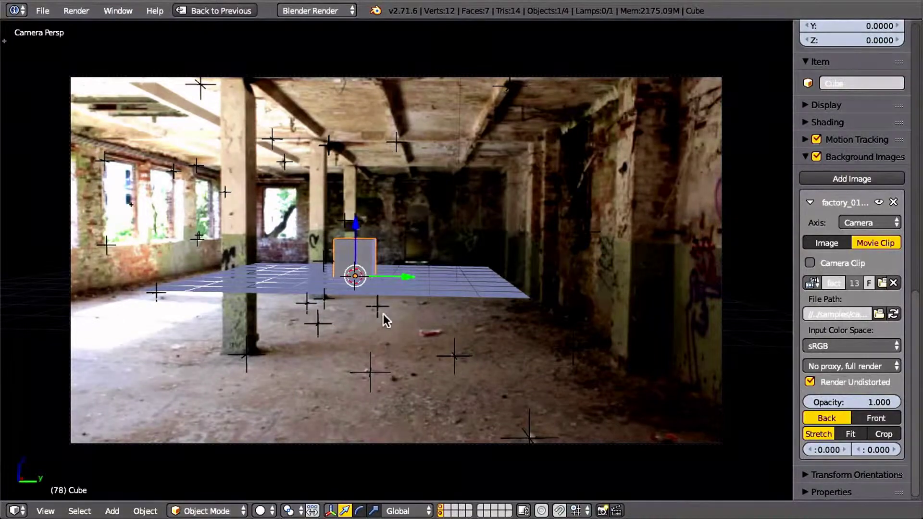
right_click(358, 297)
key("Tab")
right_click(352, 297)
key("g")
key("x")
left_click(365, 183)
Move the cube across the floor into the foreground and play back the scene to check the tracking.
right_click(535, 299)
left_click_drag(591, 297, 615, 298)
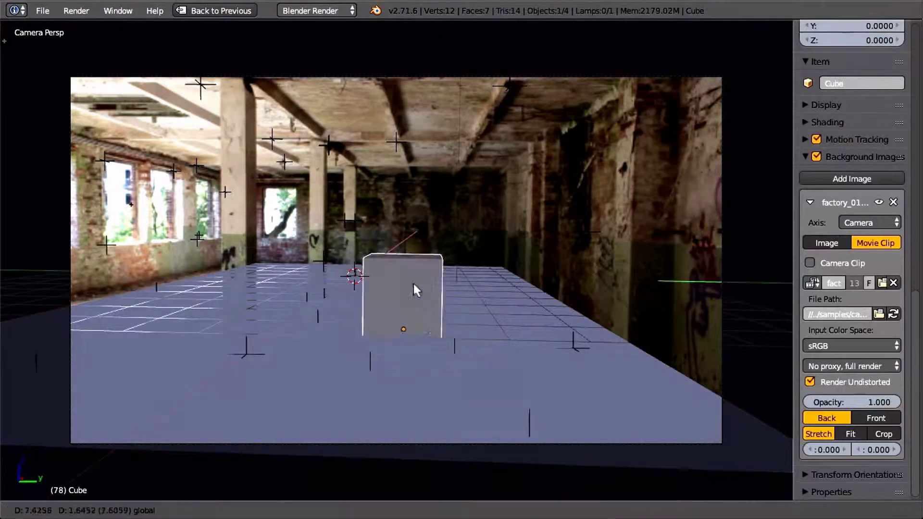
key("alt+a")
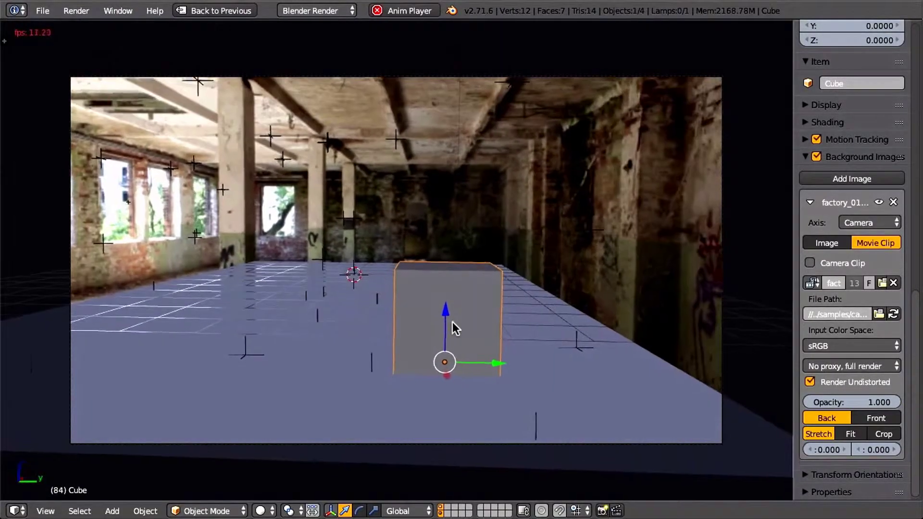
key("alt+a")
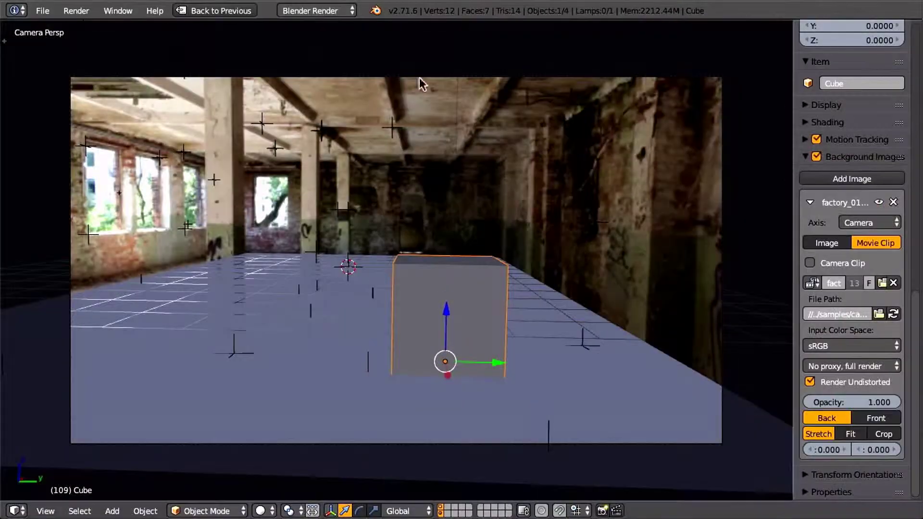
Switch the render engine to Cycles Render and change the scene's lamp to a Sun with size 1.000.
left_click(316, 11)
left_click(310, 60)
right_click(454, 38)
key("g")
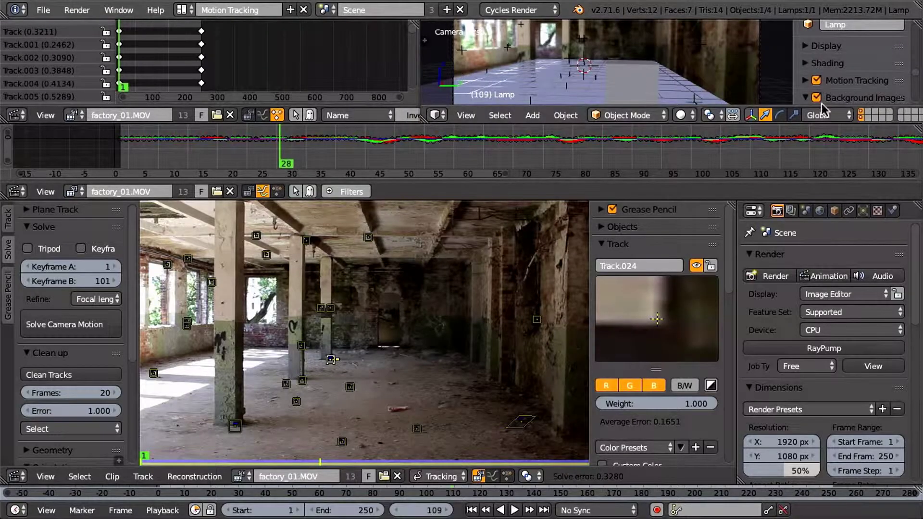
left_click_drag(500, 124, 515, 227)
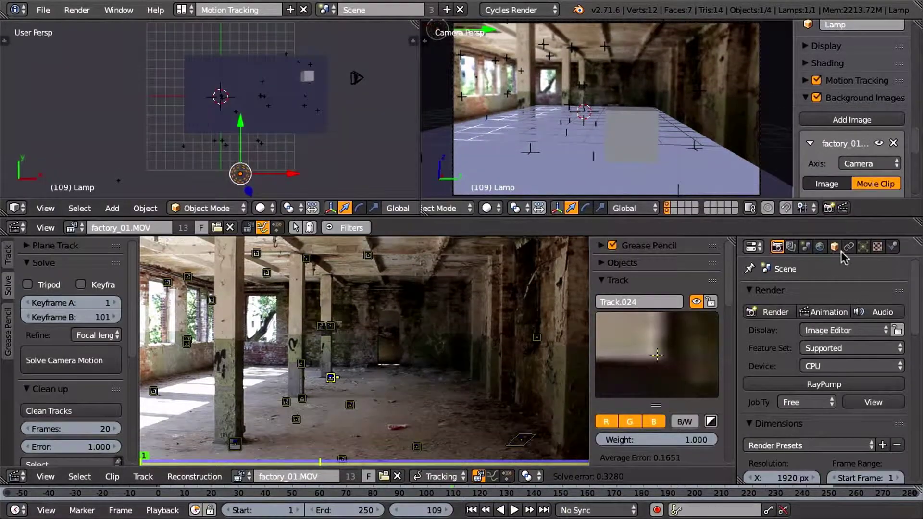
left_click(863, 247)
left_click(795, 373)
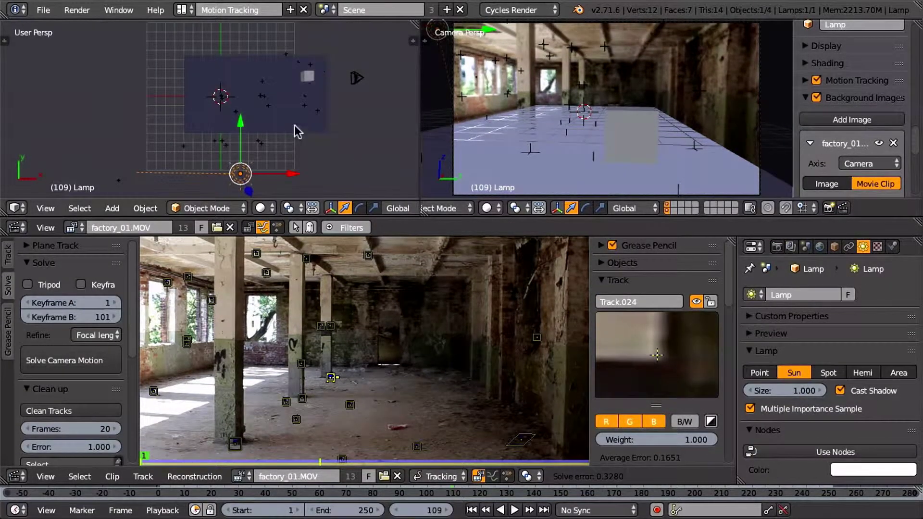
Show the camera view in Rendered shading and limit its preview to the Foreground render layer.
left_click(486, 208)
left_click(510, 110)
scroll(884, 206, "up", 8)
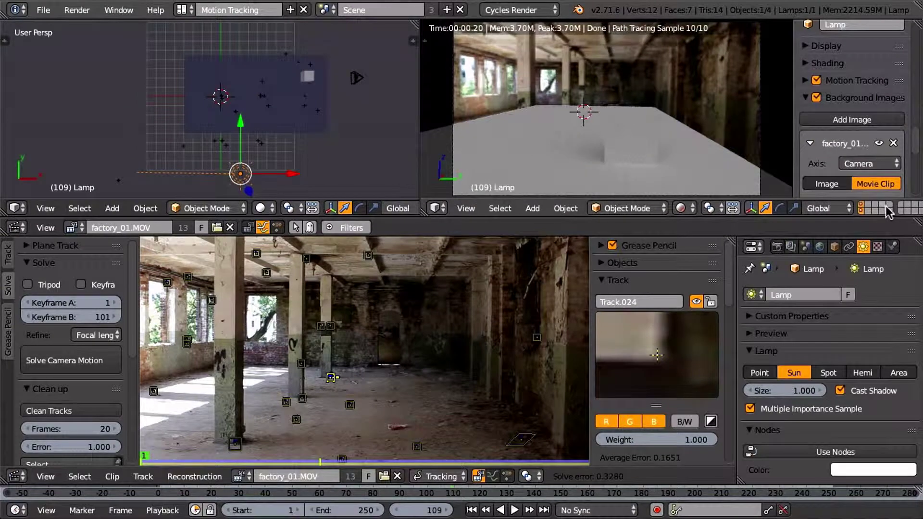
scroll(885, 206, "down", 8)
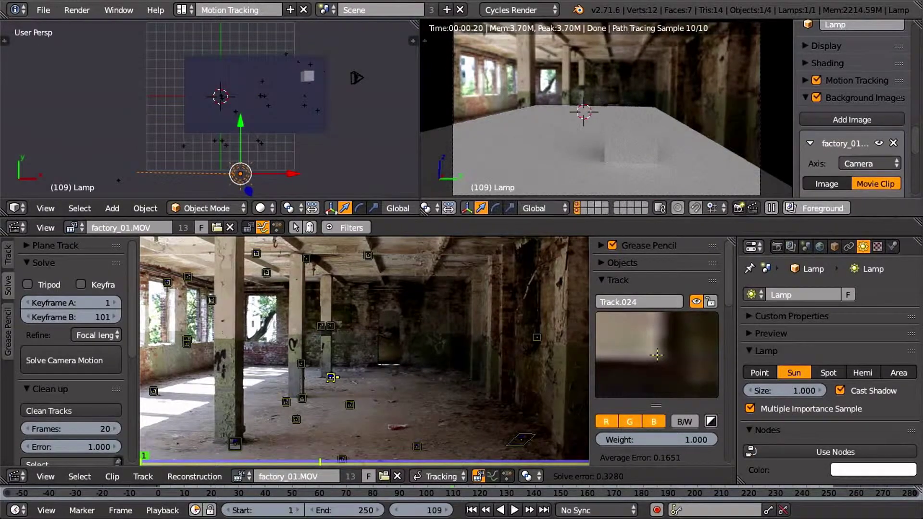
left_click(814, 210)
left_click(777, 247)
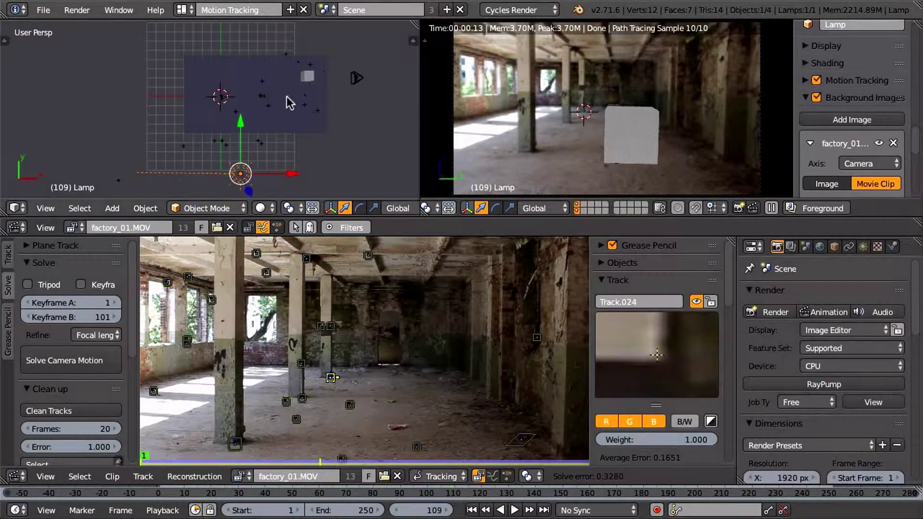
Rotate the sun lamp and move it along the outer side of the ground plane.
key("r")
left_click(252, 102)
key("g")
left_click(342, 165)
Extrude the ground plane's side edge upward along Z to form a wall.
right_click(257, 60)
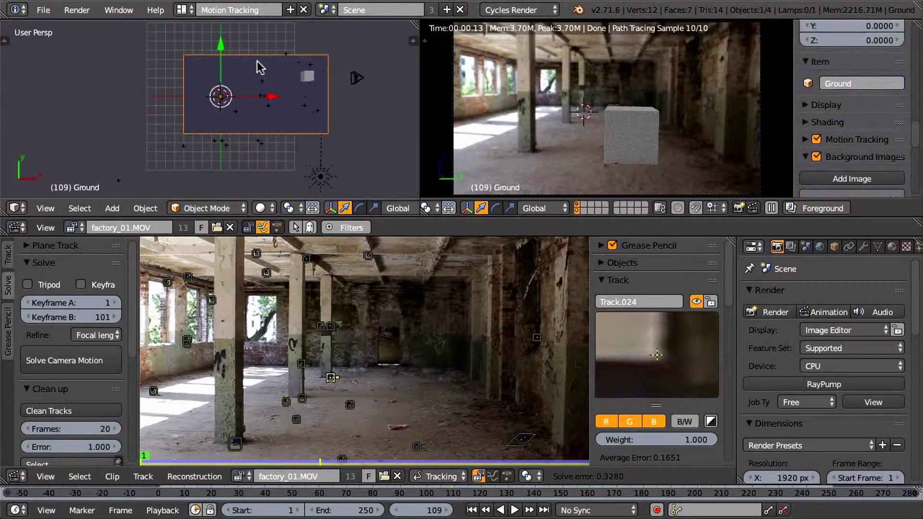
key("Tab")
key("KP_3")
key("g")
key("z")
left_click(309, 79)
middle_click_drag(309, 78, 340, 117)
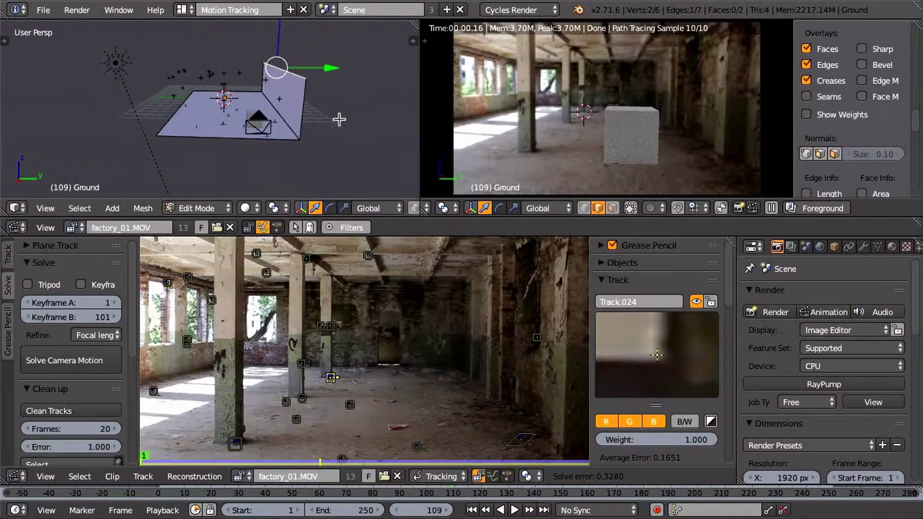
Add a material to the ground and darken its diffuse colour to RGB 0.184, tinting it slightly.
left_click(891, 246)
left_click(813, 359)
left_click(853, 462)
left_click(878, 312)
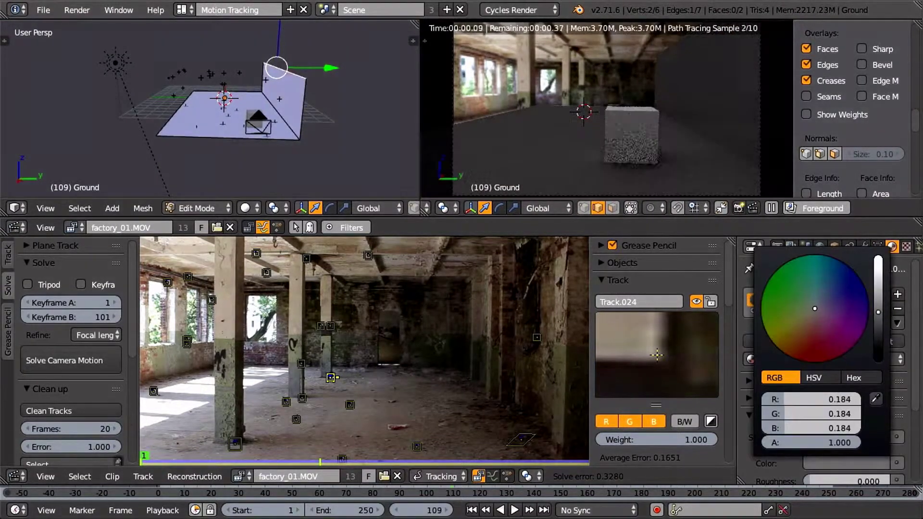
mouse_move(814, 310)
left_mouse_down()
mouse_move(805, 328)
mouse_move(810, 319)
left_mouse_up()
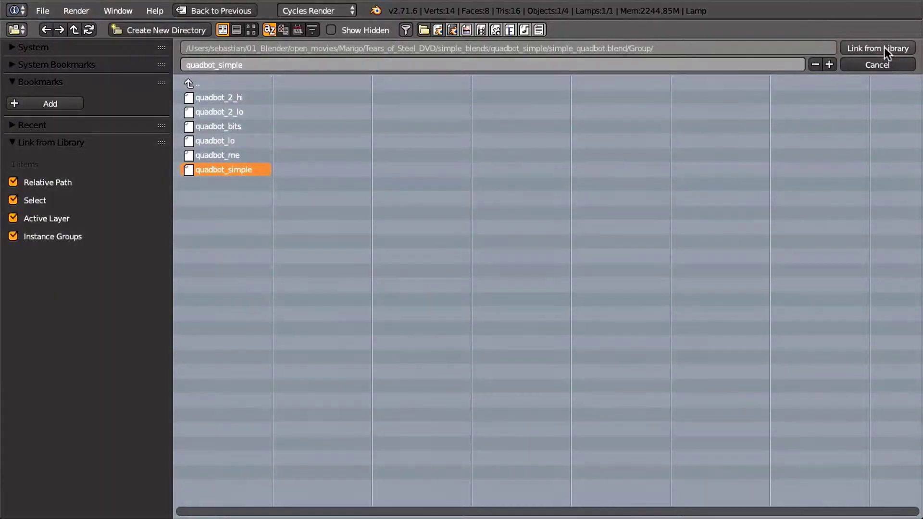
Link the quadbot_simple group, rotate it about 74° around global Z, and move it by X -0.568, Y 0.644.
left_click(883, 47)
key("r")
key("z")
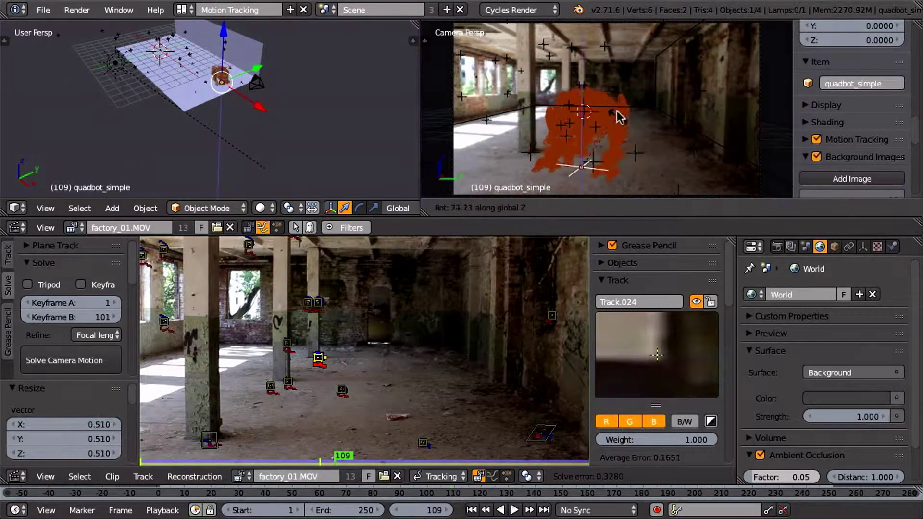
left_click(617, 110)
key("g")
left_click(620, 105)
key("shift+z")
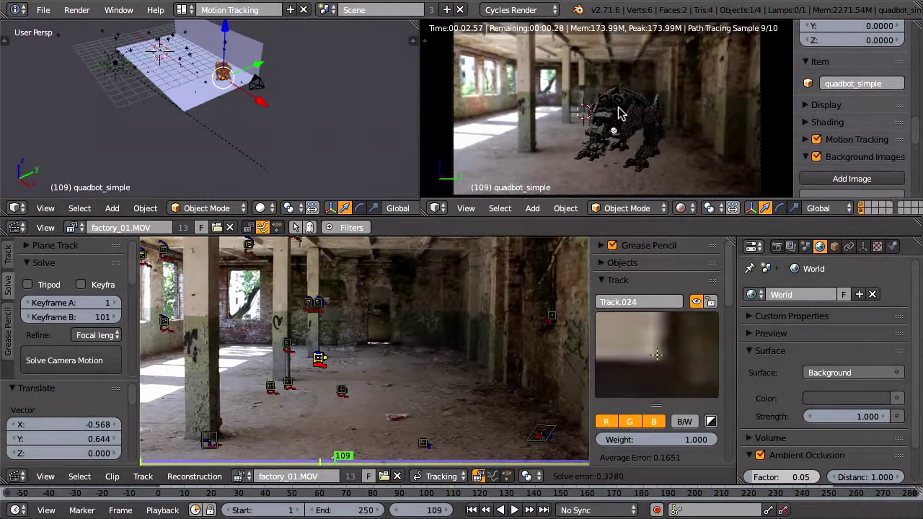
Scale the quadbot up and move it along the floor by X 0.988, Y -0.244.
key("s")
left_click(665, 118)
key("g")
key("shift+z")
left_click(630, 116)
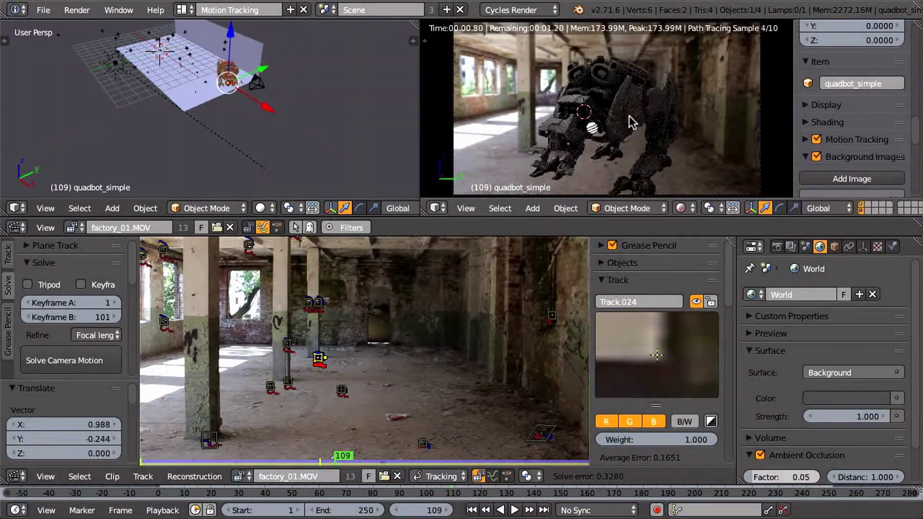
Sample the World background colour from the footage, brighten it to RGB 0.246, 0.190, 0.128, and render the frame.
left_click(851, 398)
left_click(875, 333)
left_click_drag(683, 61, 630, 46)
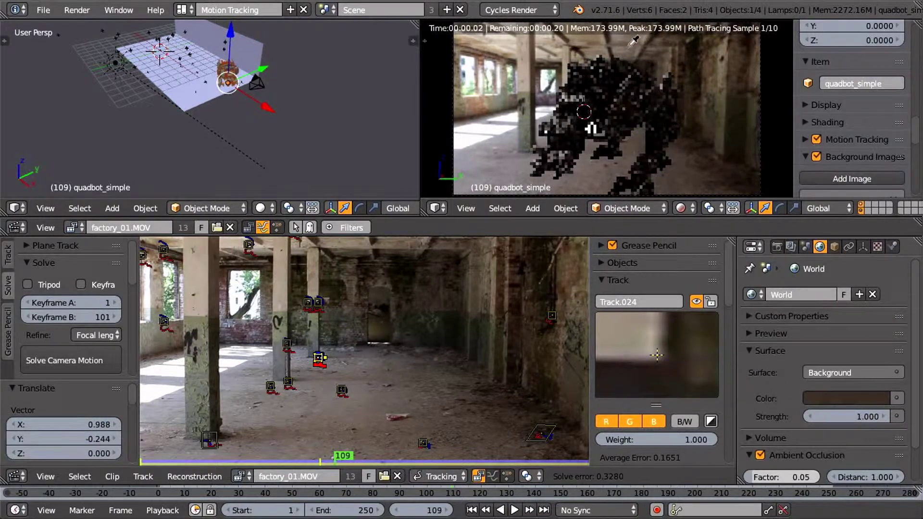
left_click(850, 399)
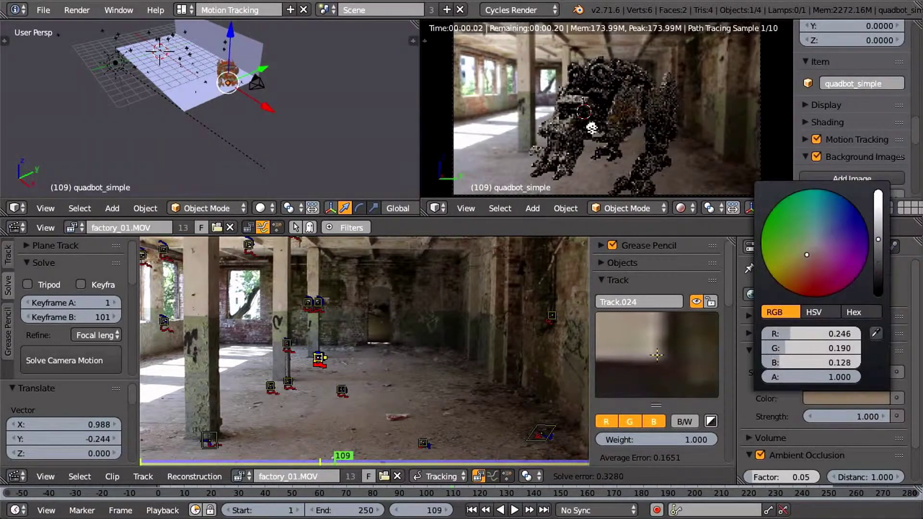
key("F12")
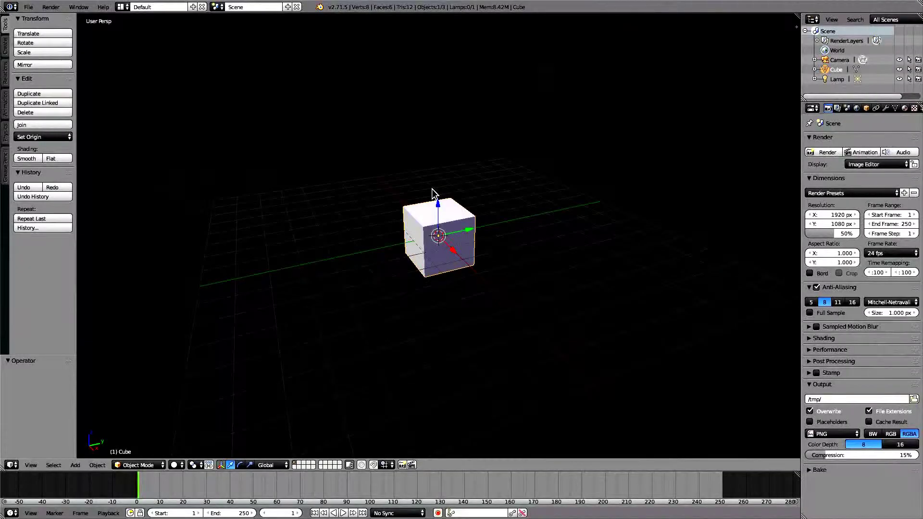
Hide the transform manipulator and duplicate the default cube's mesh in Edit Mode, offset by X 0.279, Y 1.242, Z 0.475.
scroll(402, 250, "up", 4)
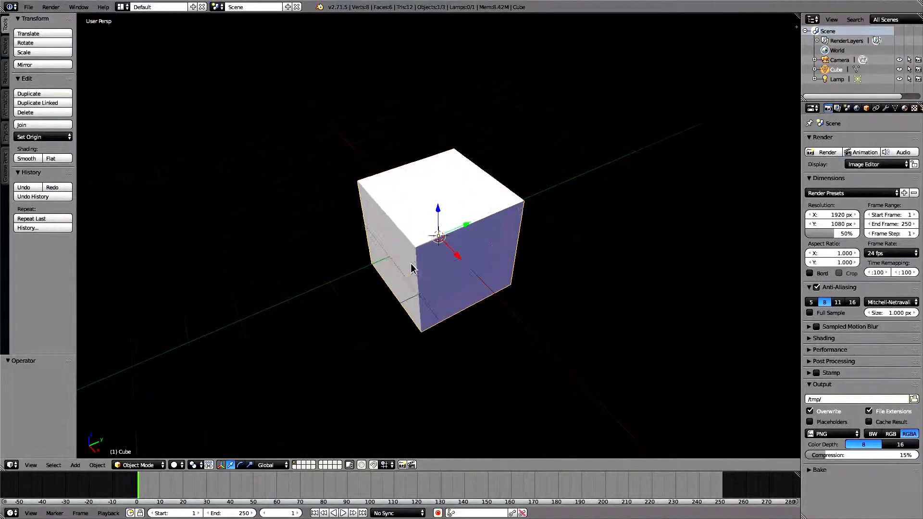
left_click(222, 465)
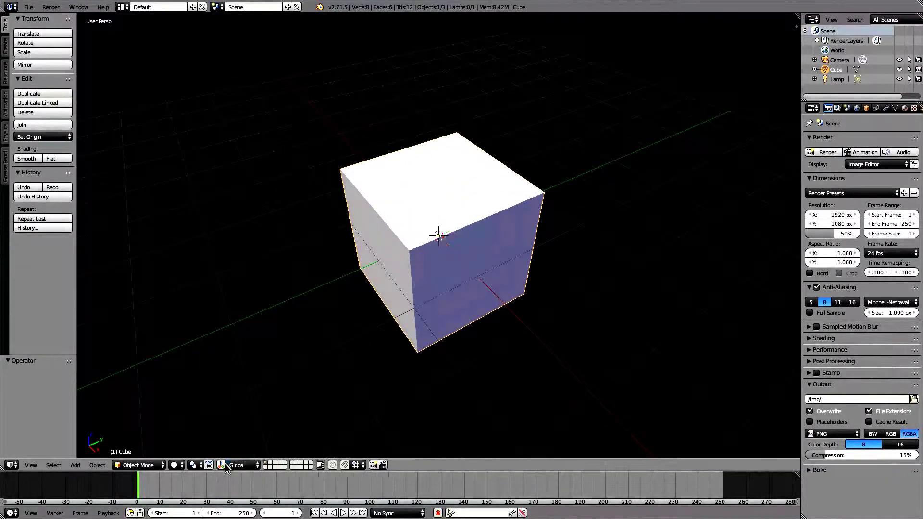
key("Tab")
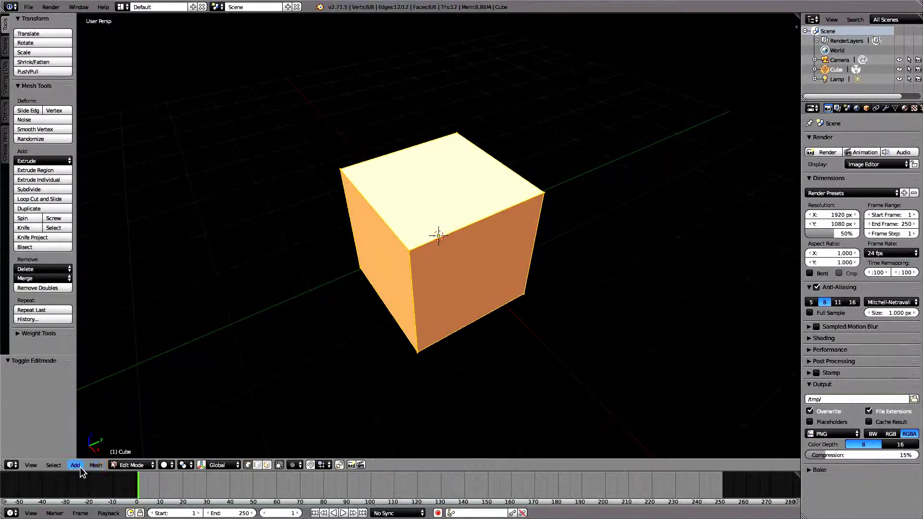
left_click(96, 465)
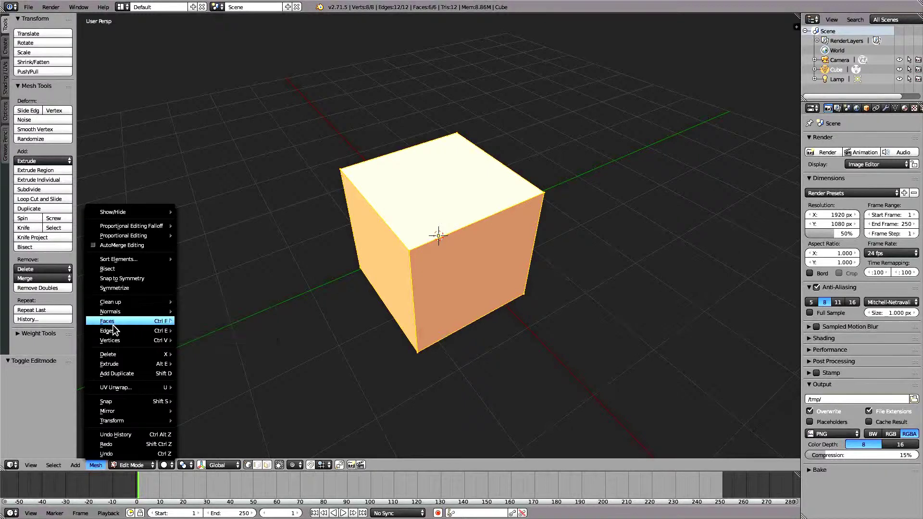
mouse_move(116, 322)
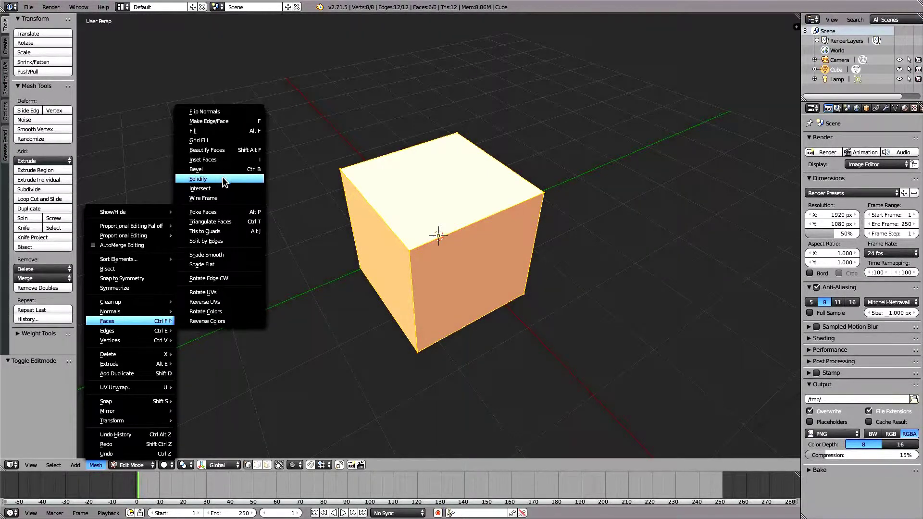
key("shift+d")
left_click(467, 202)
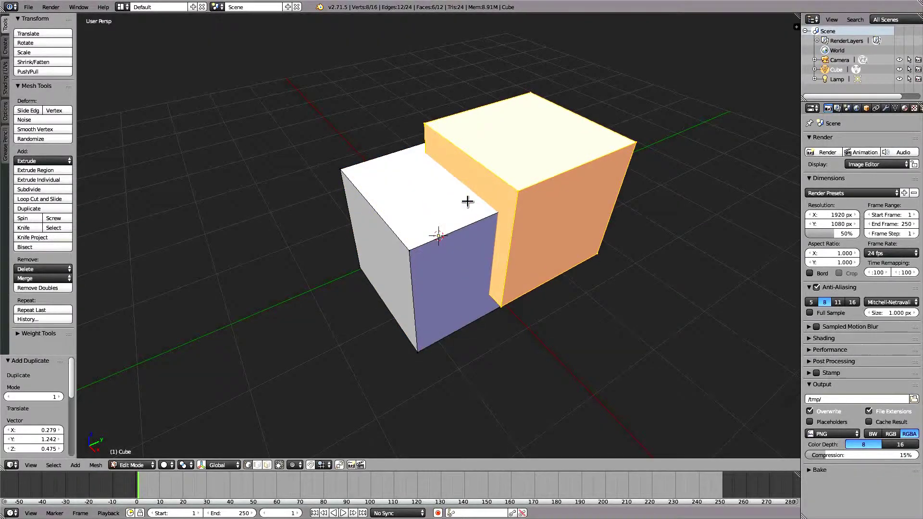
Intersect the selected duplicate cube with the original cube's faces.
left_click(90, 465)
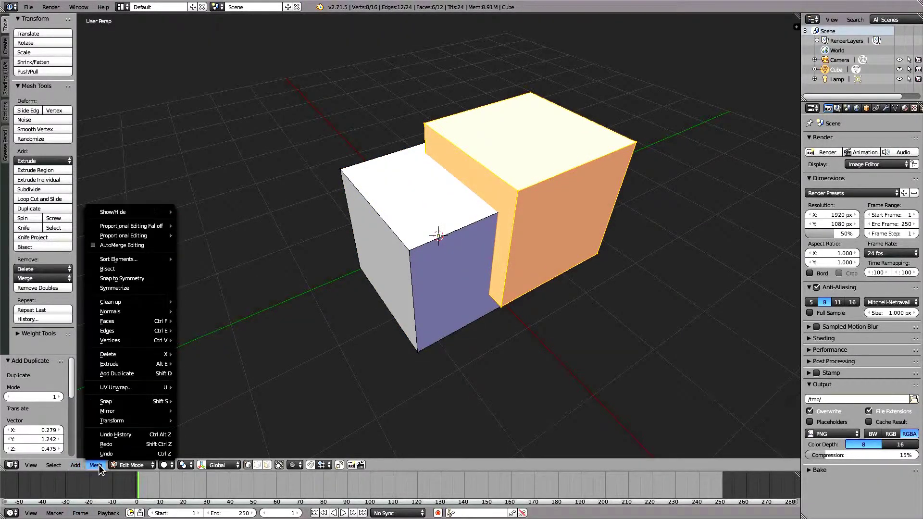
mouse_move(121, 323)
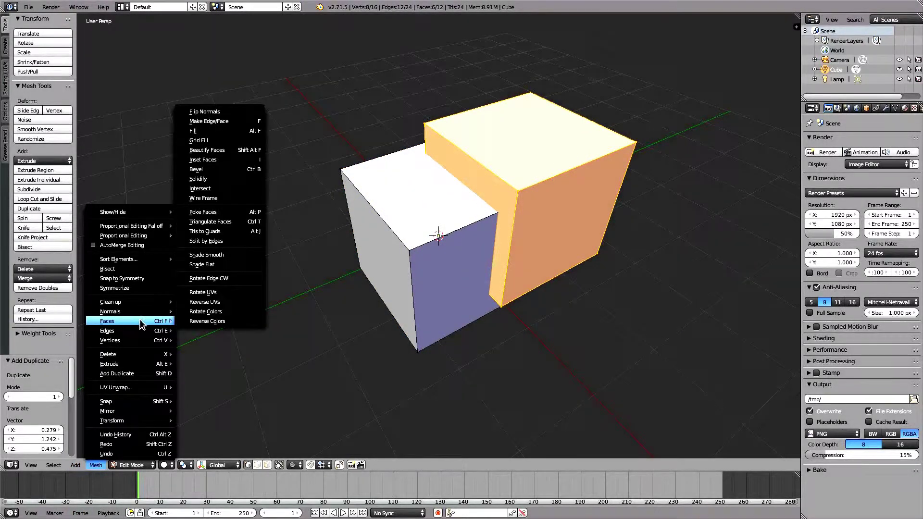
left_click(212, 191)
Select the linked outer part of the duplicate cube and delete its vertices.
right_click(525, 184)
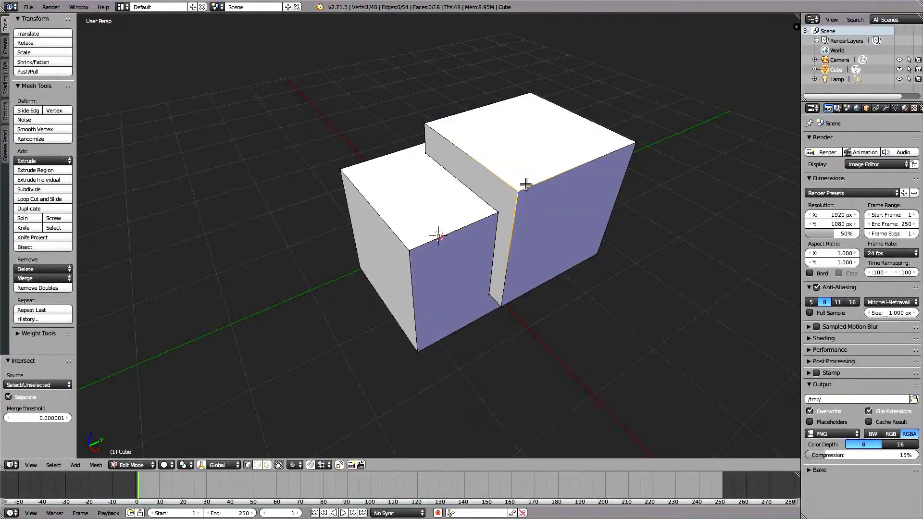
key("ctrl+l")
key("x")
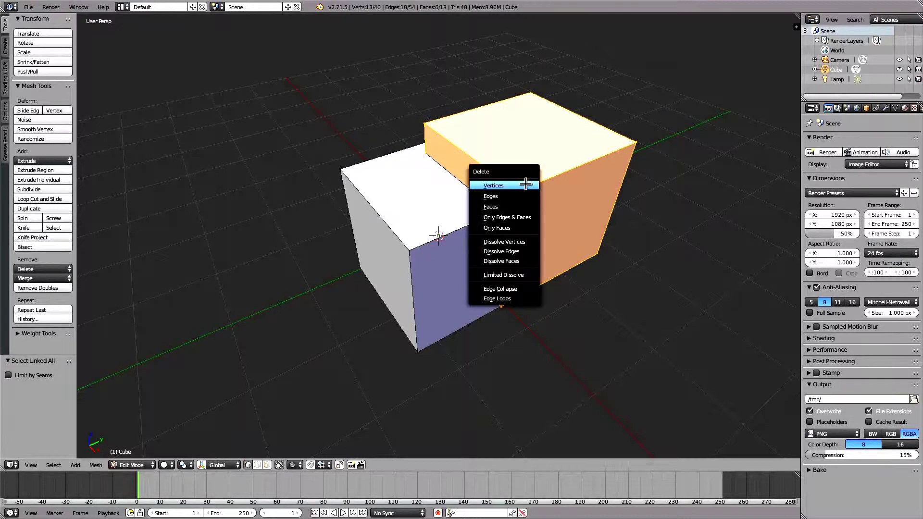
left_click(526, 185)
Select the linked corner piece cut out of the original cube and delete its vertices.
middle_click_drag(528, 183, 524, 216, "shift")
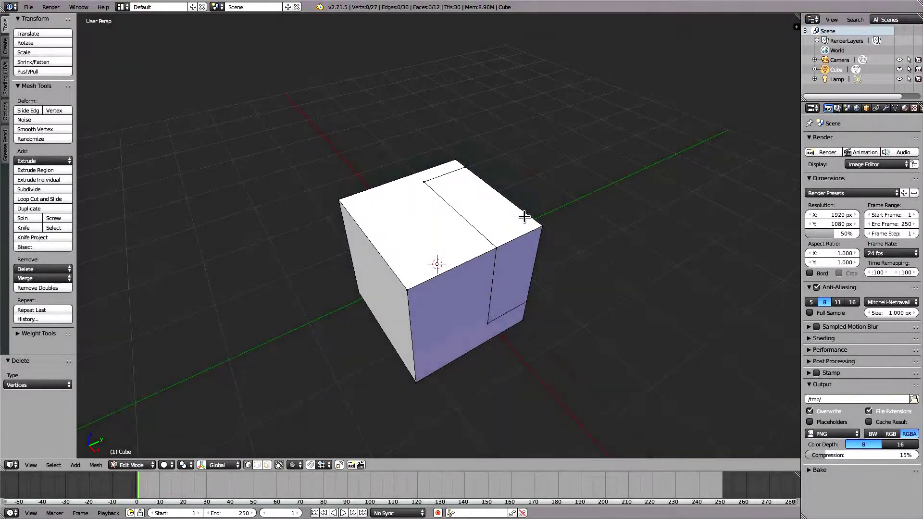
scroll(528, 223, "up", 1)
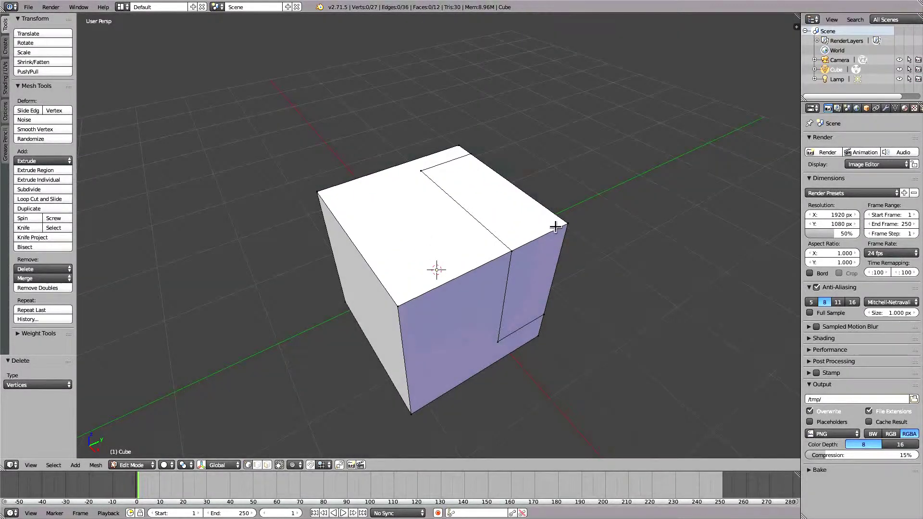
key("ctrl+l")
key("x")
left_click(553, 235)
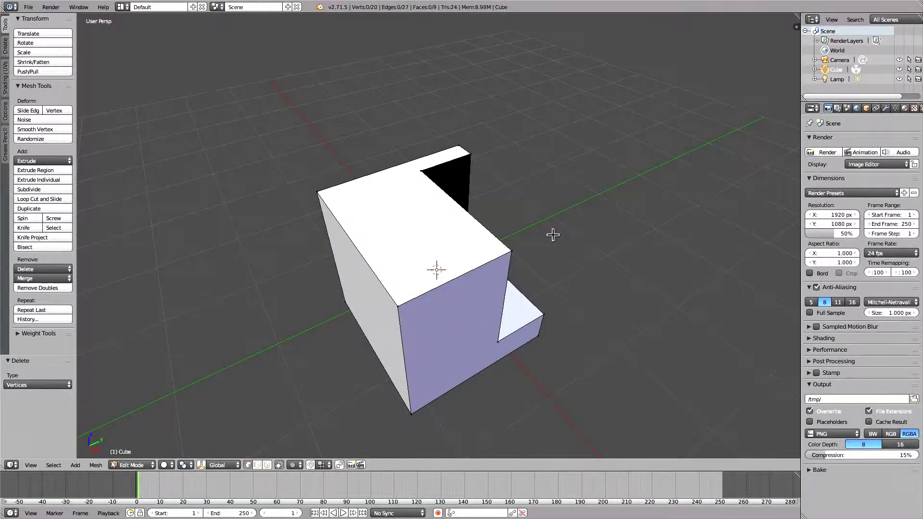
middle_click_drag(553, 235, 469, 219)
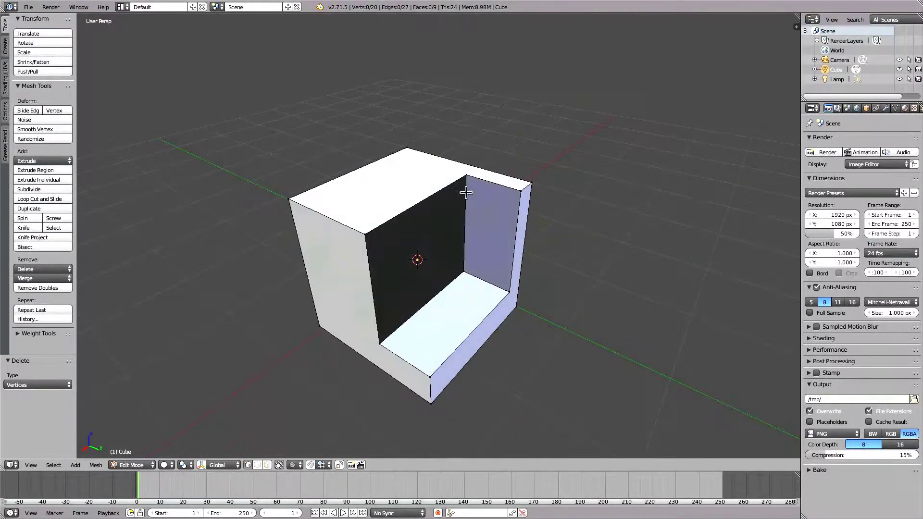
Merge the notched cube's overlapping vertices with Remove Doubles on the whole mesh at merge distance 0.0001.
right_click(473, 175)
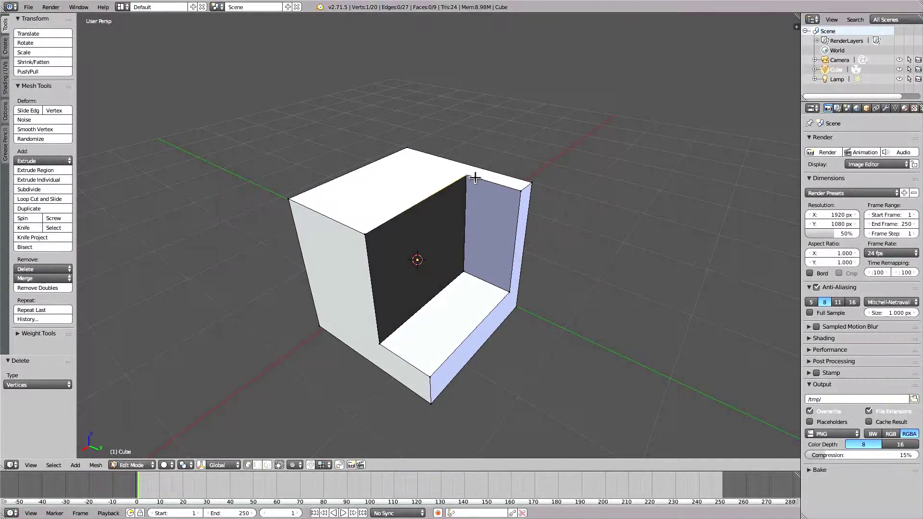
middle_click_drag(475, 178, 445, 178)
key("a")
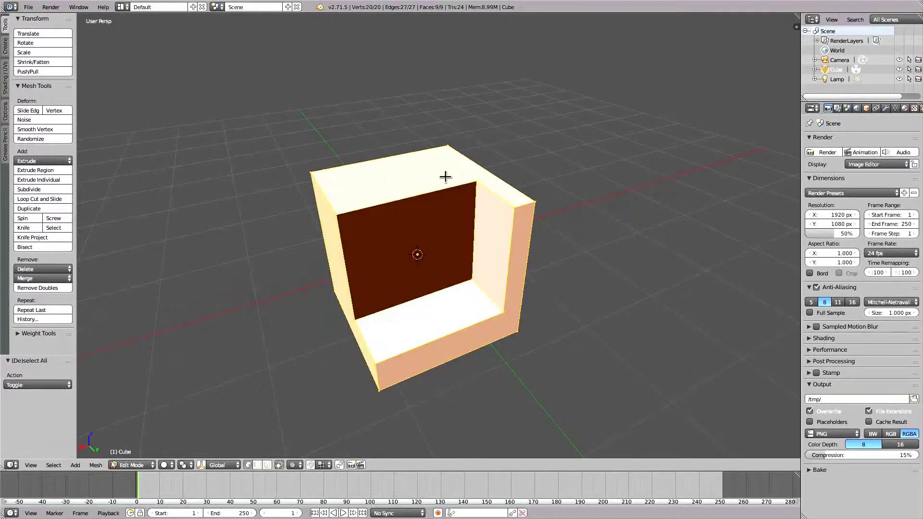
key("w")
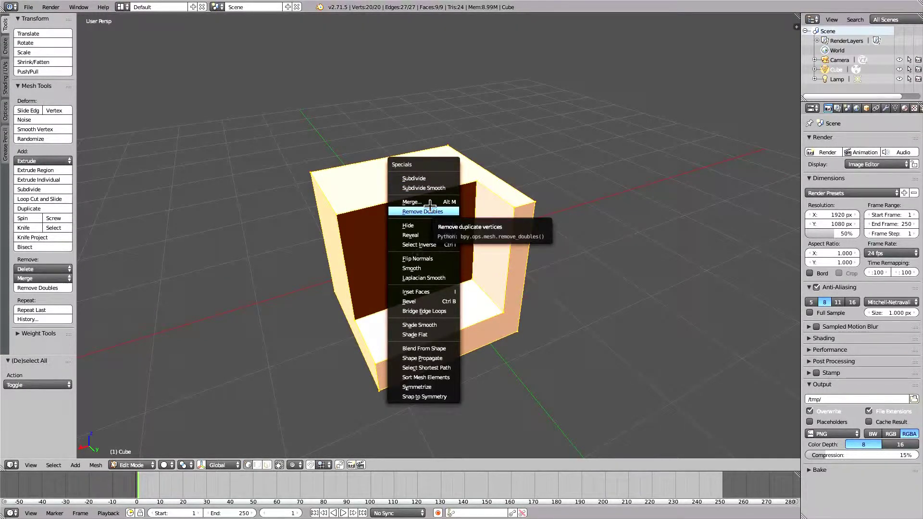
left_click(429, 211)
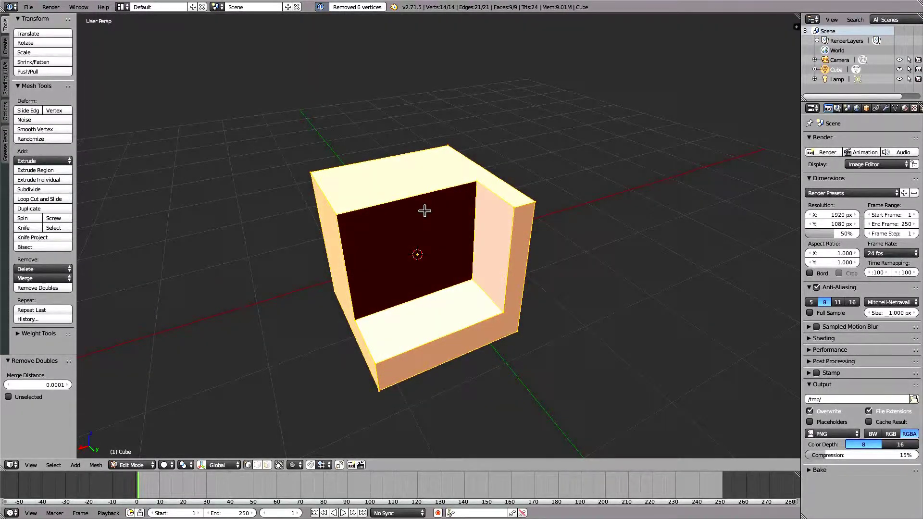
Add an ico sphere to the notched cube's mesh and move it over a lower corner so the two overlap.
middle_click_drag(424, 208, 501, 203)
key("shift+a")
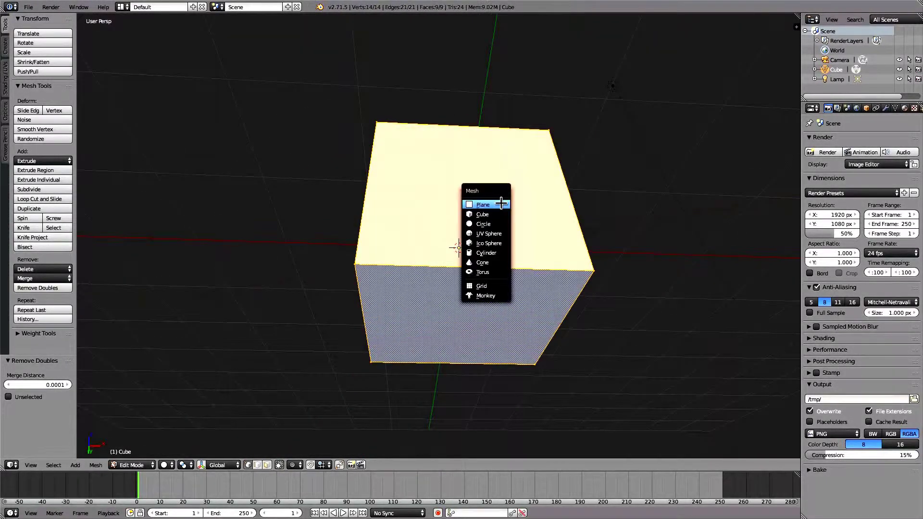
left_click(477, 241)
scroll(499, 264, "down", 2)
middle_click_drag(500, 265, 532, 272)
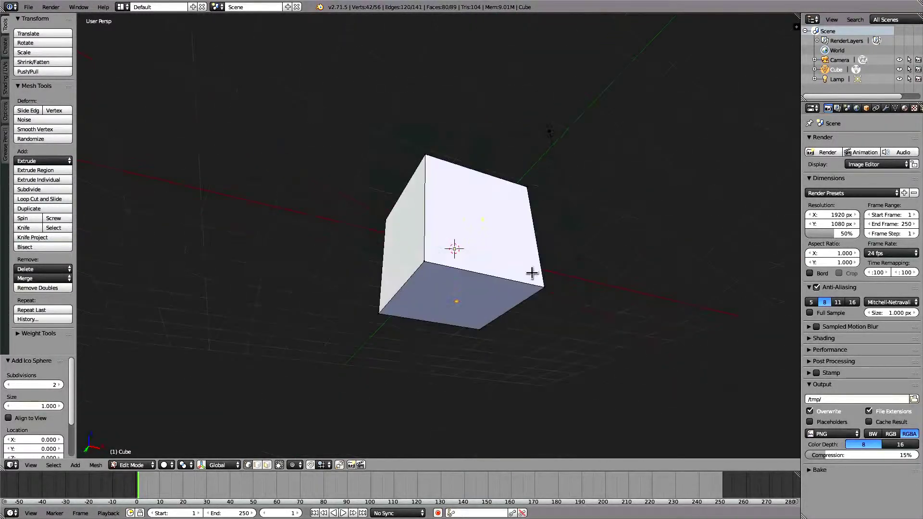
key("g")
left_click(451, 339)
middle_click_drag(451, 340, 527, 397)
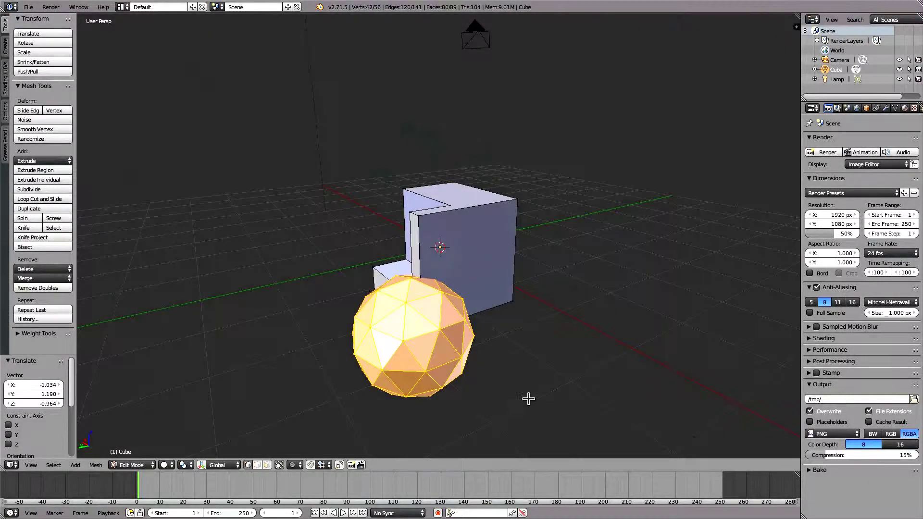
Intersect the selected ico sphere with the notched cube's faces.
key("space")
type("inter")
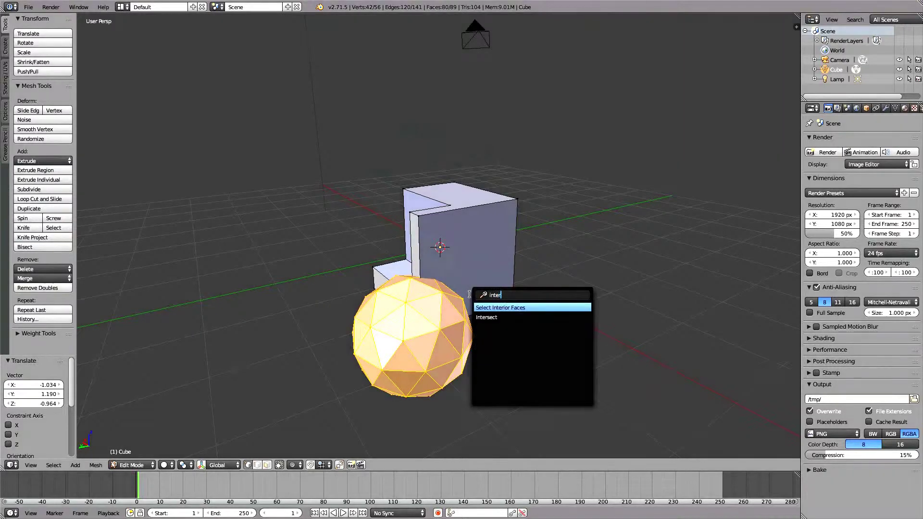
key("Return")
Select the linked outer part of the ico sphere in wireframe and delete its vertices.
key("z")
right_click(380, 353)
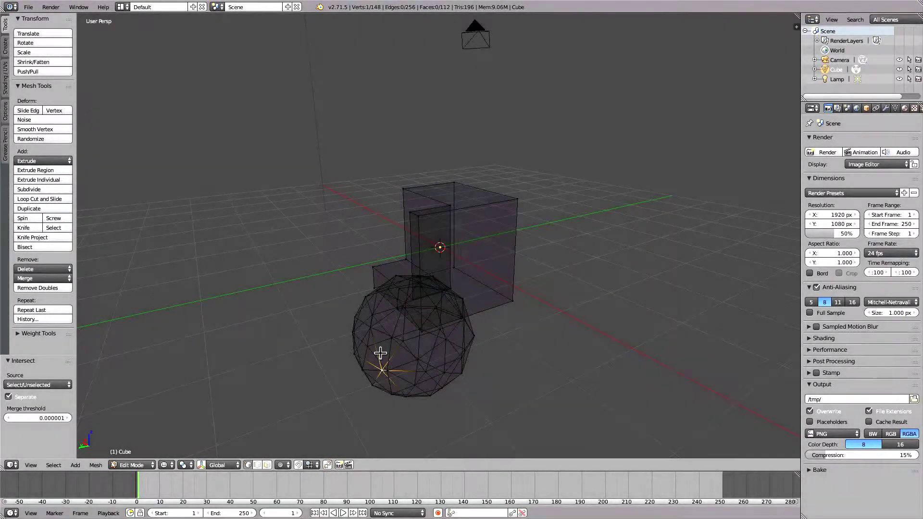
key("ctrl+l")
key("x")
left_click(380, 353)
key("z")
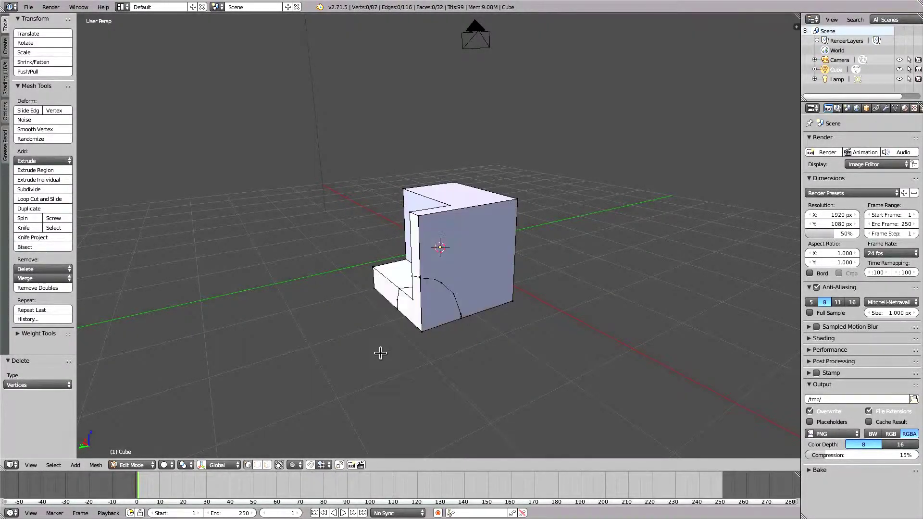
Delete the vertices of the linked corner piece inside the sphere cut, and select the whole remaining mesh.
right_click(431, 329)
key("ctrl+l")
key("x")
left_click(431, 329)
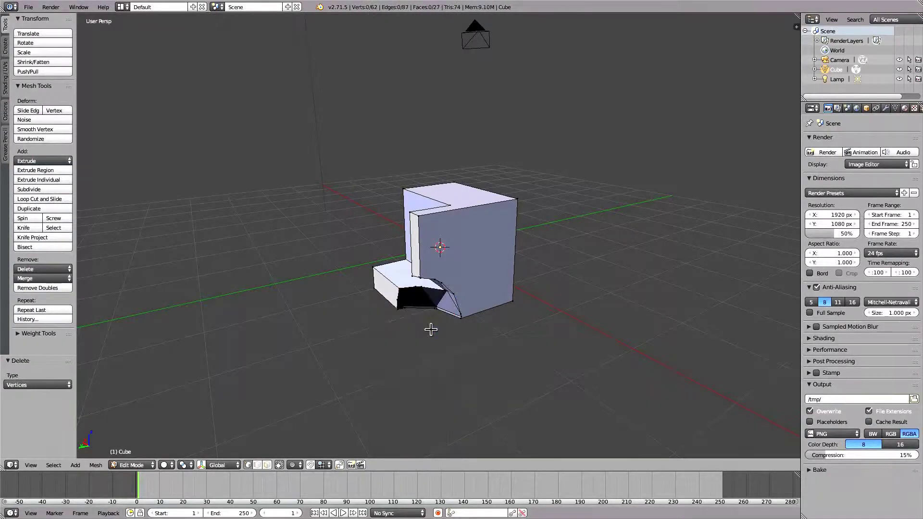
middle_click_drag(430, 330, 327, 328)
middle_click_drag(378, 245, 536, 232)
key("a")
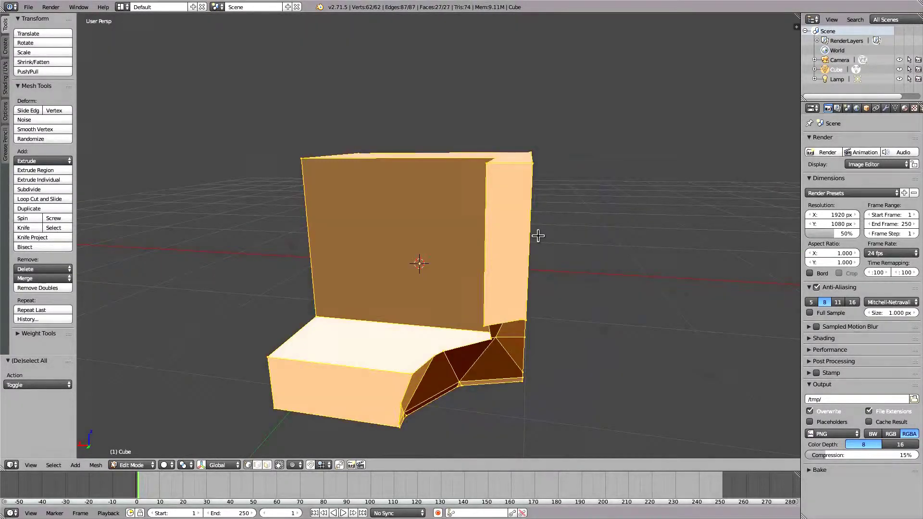
Leave mesh editing and delete the cut cube object.
key("Tab")
key("x")
key("x")
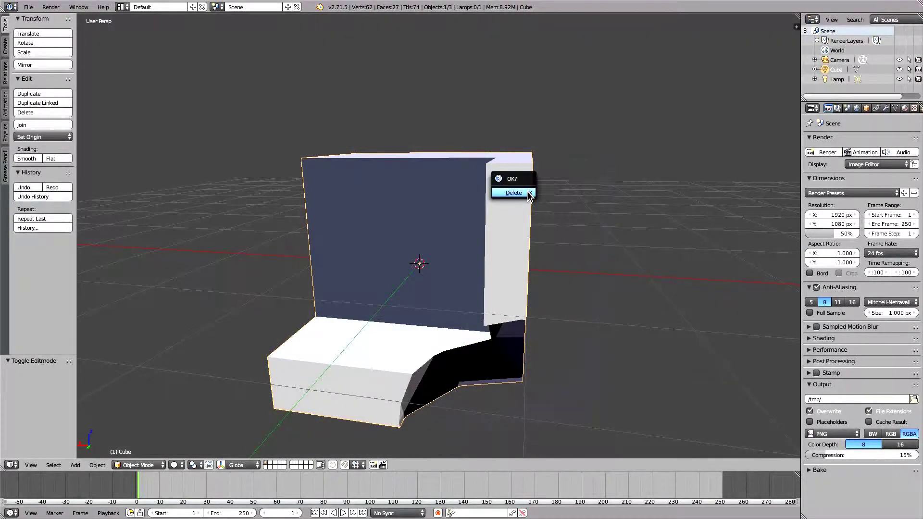
left_click(527, 192)
Add a new cube and look at it in front orthographic view.
key("shift+a")
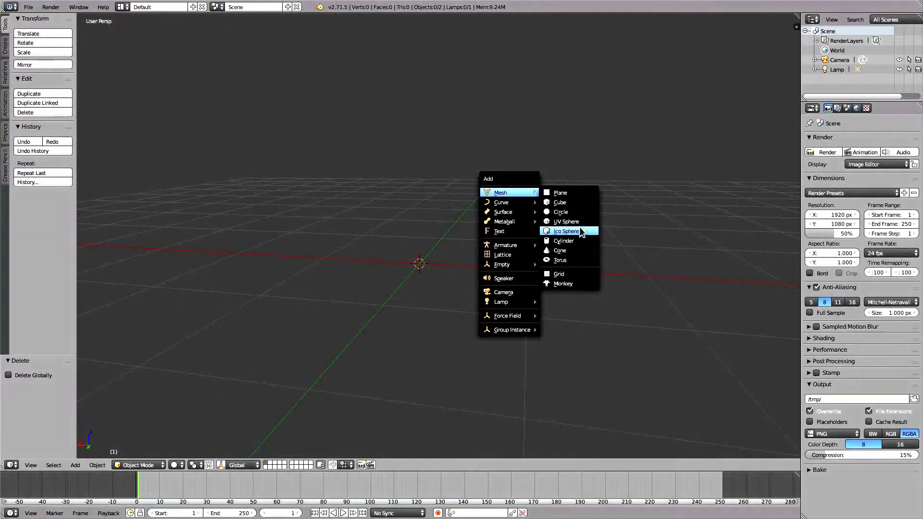
left_click(563, 203)
key("KP_1")
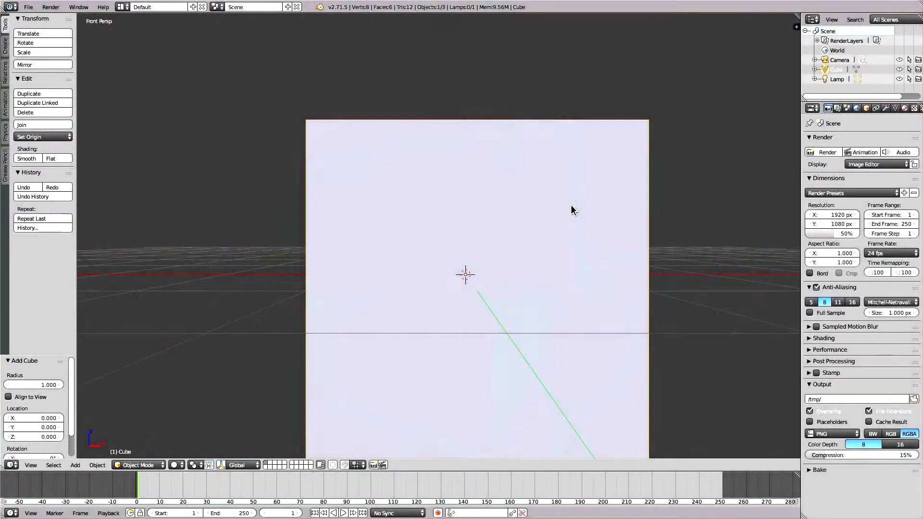
key("KP_5")
scroll(570, 205, "down", 4)
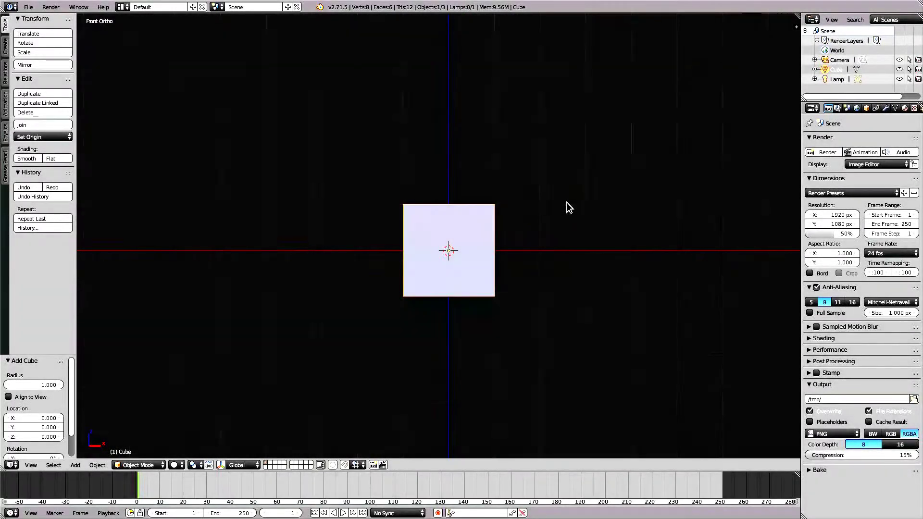
Scale the whole cube mesh by 10 along the Z axis in Edit Mode.
key("Tab")
middle_click_drag(494, 247, 469, 202)
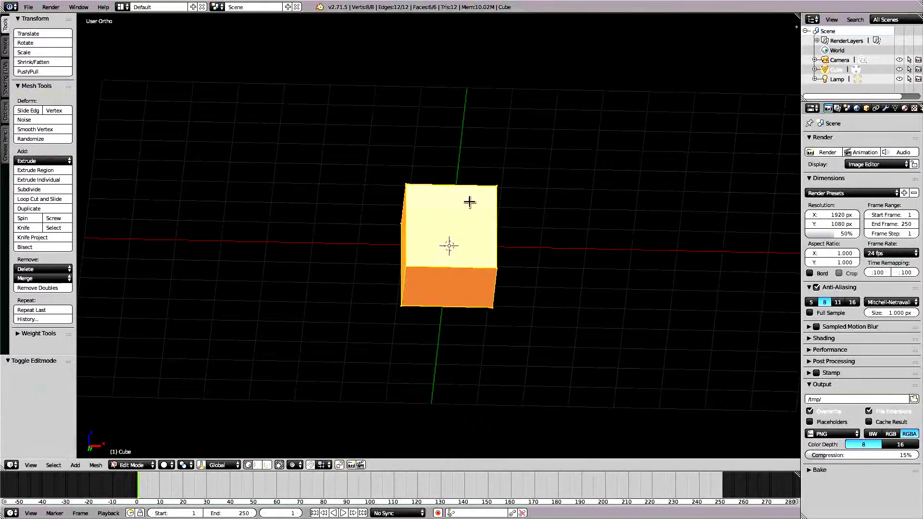
type("sz")
type("10")
key("Return")
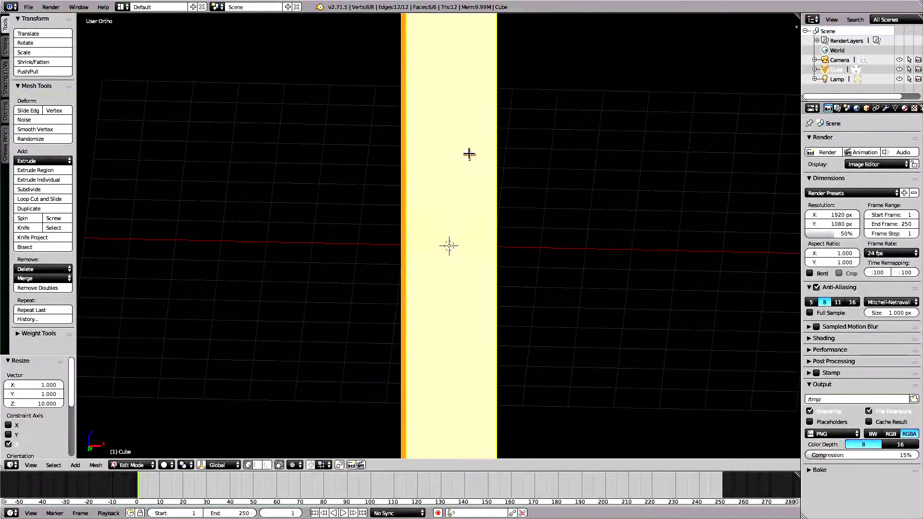
Add 20 evenly spaced horizontal loop cuts along the column's height.
scroll(494, 329, "down", 4)
key("ctrl+r")
scroll(453, 282, "up", 19)
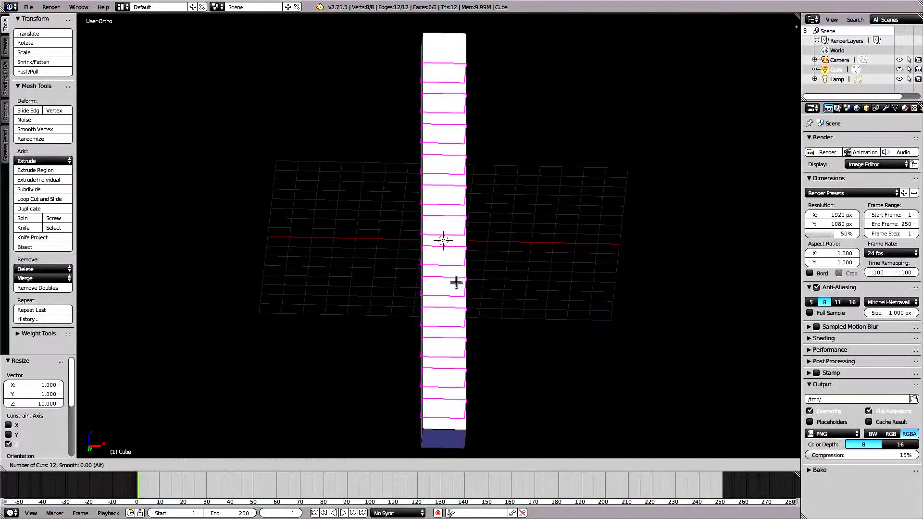
left_click(456, 282)
Bend the whole column in front view with the Bend tool, unclamped, into a spiral with overlapping coils.
key("KP_1")
key("a")
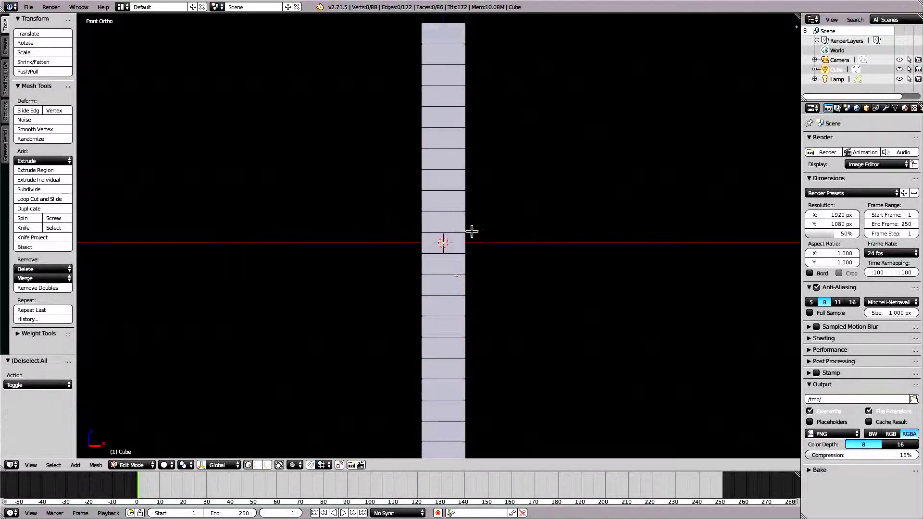
key("a")
scroll(486, 178, "down", 3)
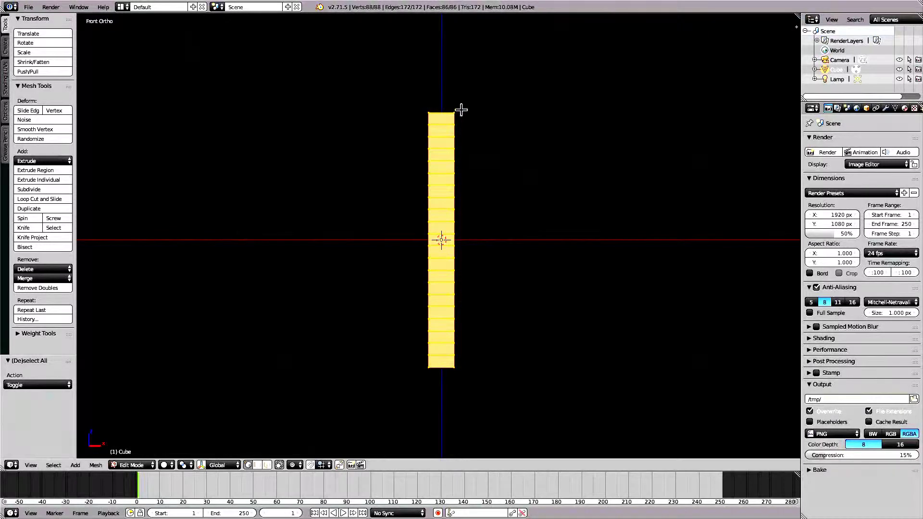
key("shift+w")
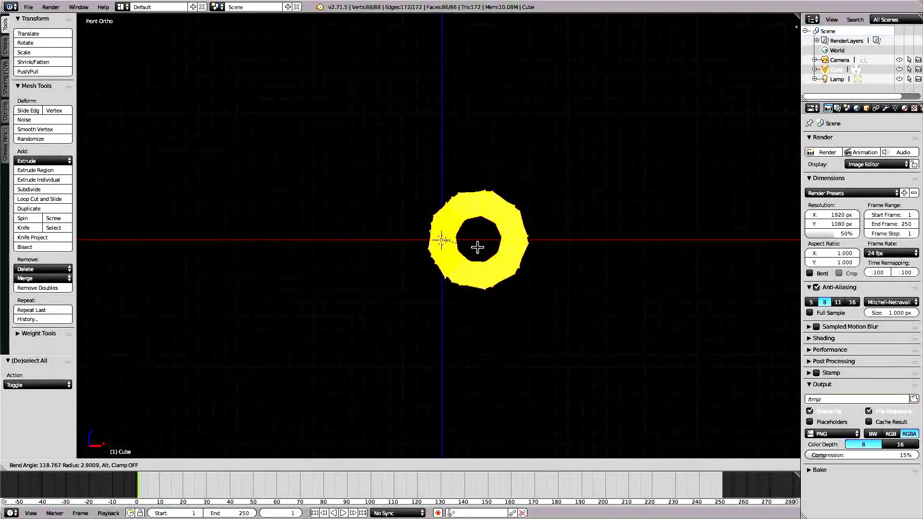
key("Escape")
key("shift+w")
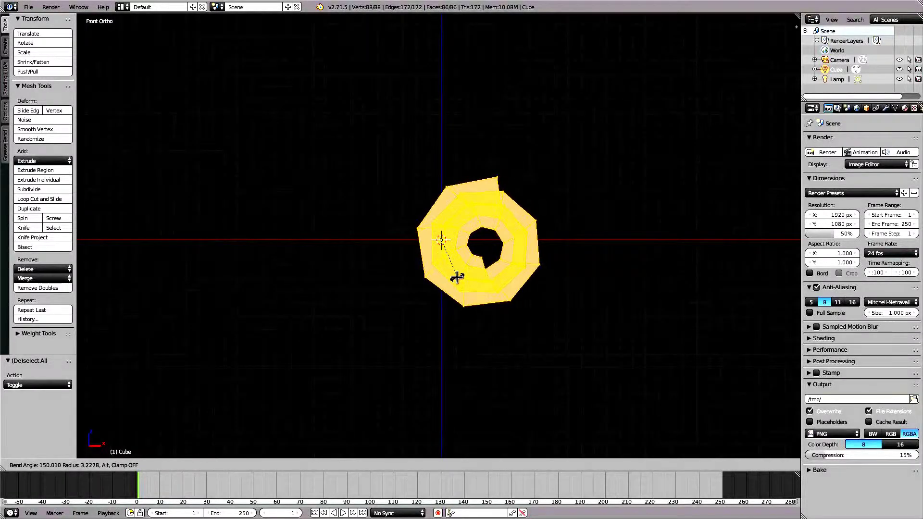
left_click(454, 275)
Add a Subdivision Surface modifier to the spiral in Object Mode with 2 view subdivisions.
key("Tab")
key("z")
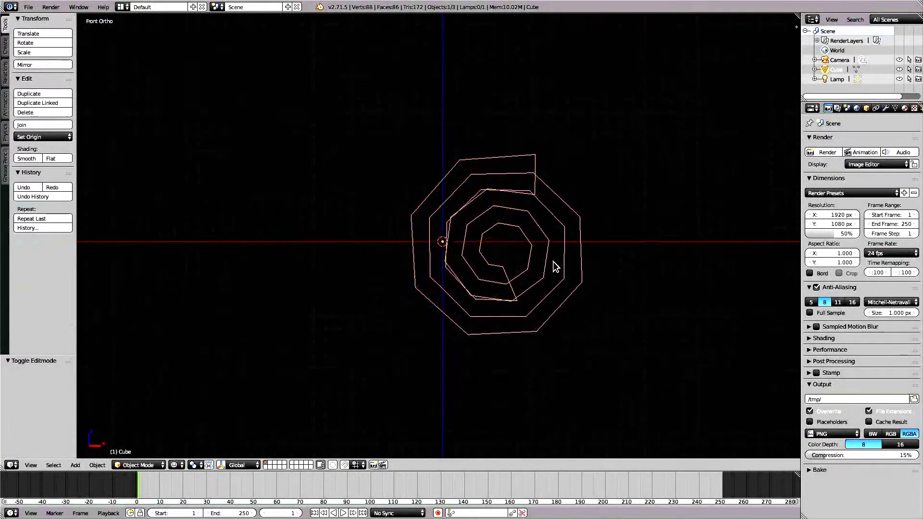
scroll(697, 155, "up", 3)
key("z")
middle_click_drag(632, 204, 601, 218)
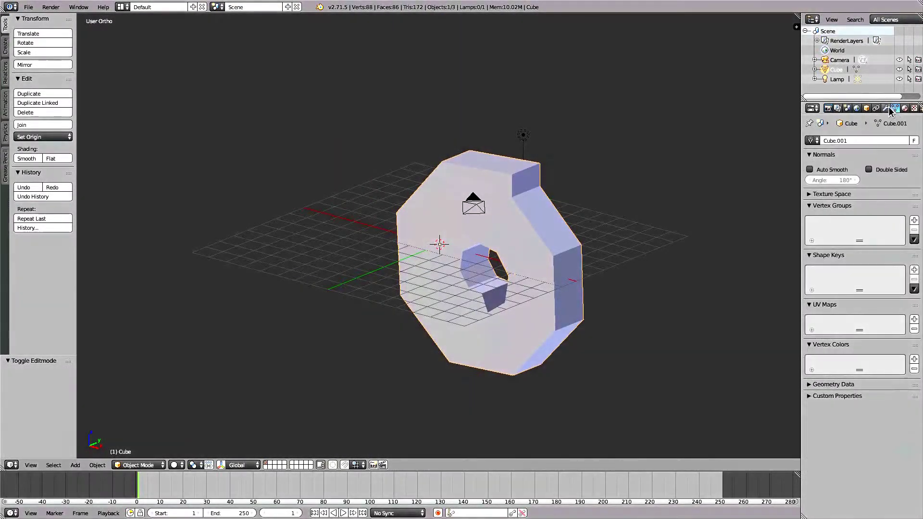
left_click(886, 108)
left_click(863, 141)
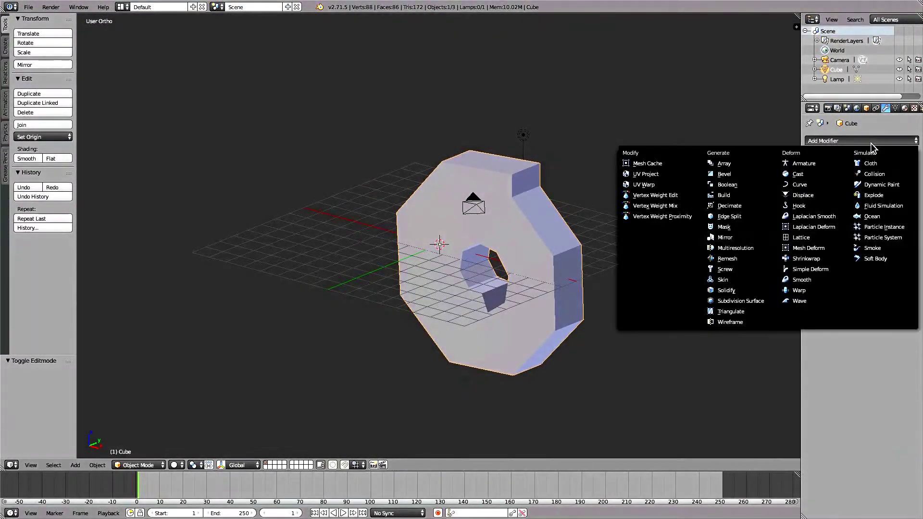
left_click(735, 301)
left_click(855, 207)
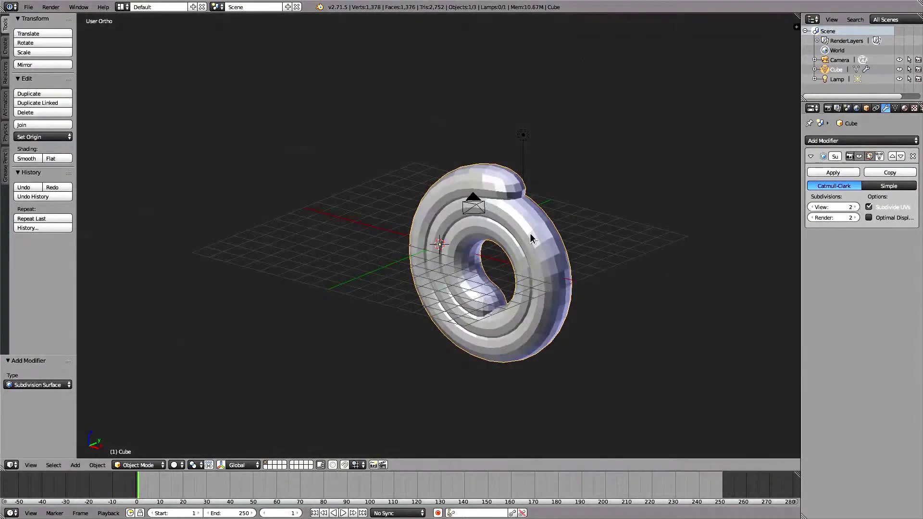
Examine the subdivided spiral in solid and wireframe shading to see where its coils overlap.
scroll(529, 229, "up", 5)
key("z")
middle_click_drag(524, 218, 558, 244)
key("z")
scroll(572, 202, "down", 5)
scroll(550, 232, "up", 4)
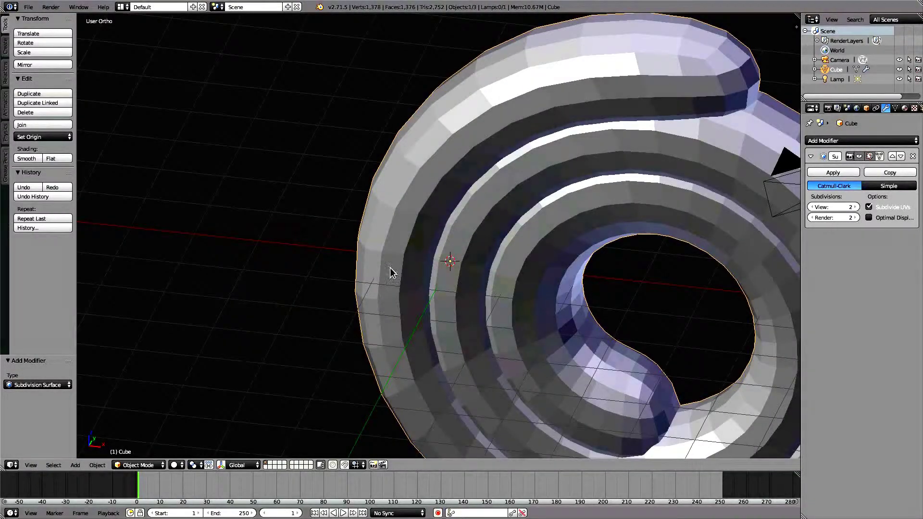
middle_click_drag(624, 226, 519, 175)
key("z")
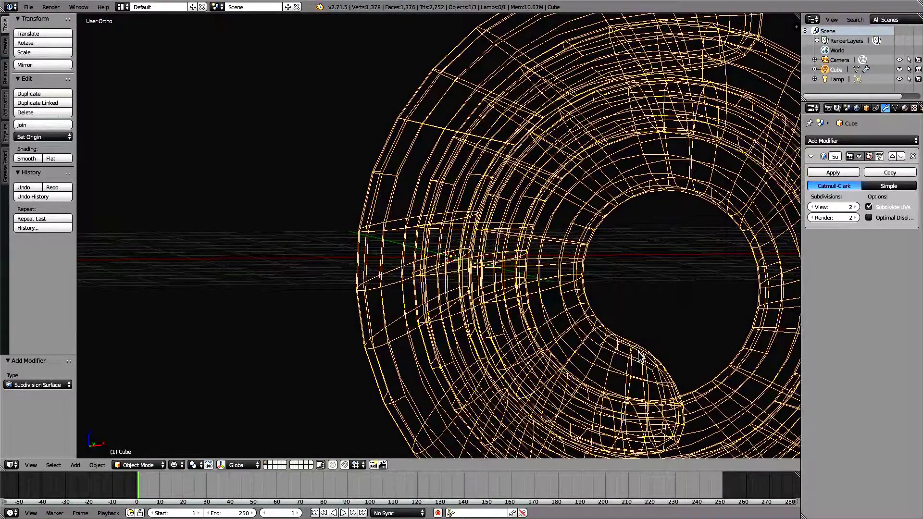
middle_click_drag(639, 357, 493, 194)
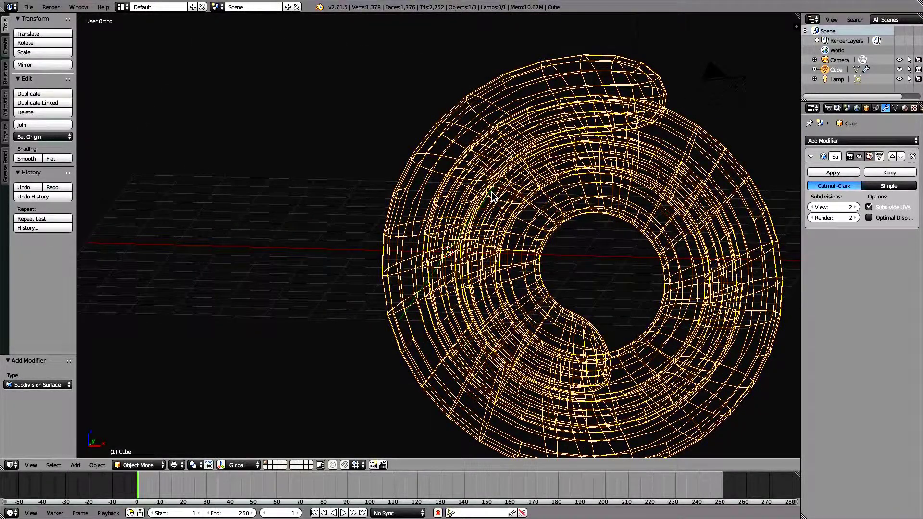
Apply the Subdivision Surface modifier and open the resulting solid-shaded mesh in Edit Mode.
left_click(833, 172)
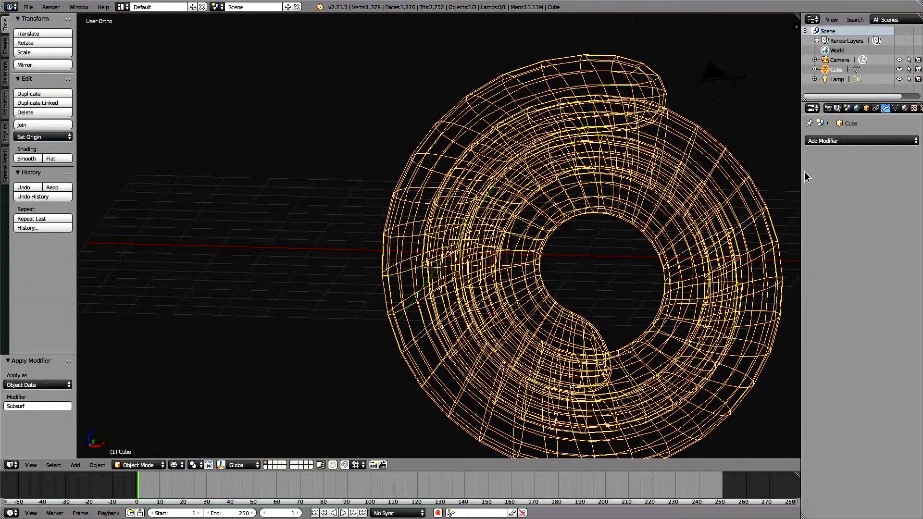
key("z")
key("Tab")
key("Tab")
key("Tab")
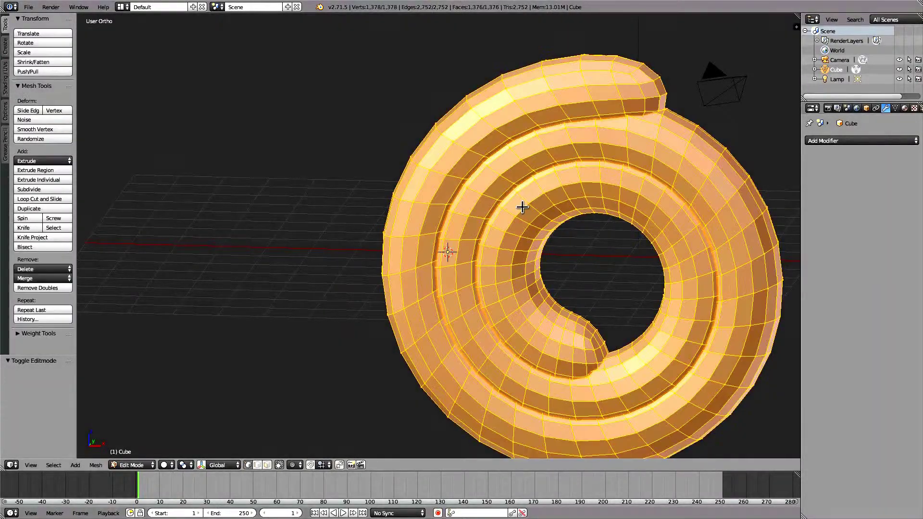
Intersect the spiral mesh with itself by setting the Intersect source to Self Intersect.
key("space")
type("intersect")
key("Return")
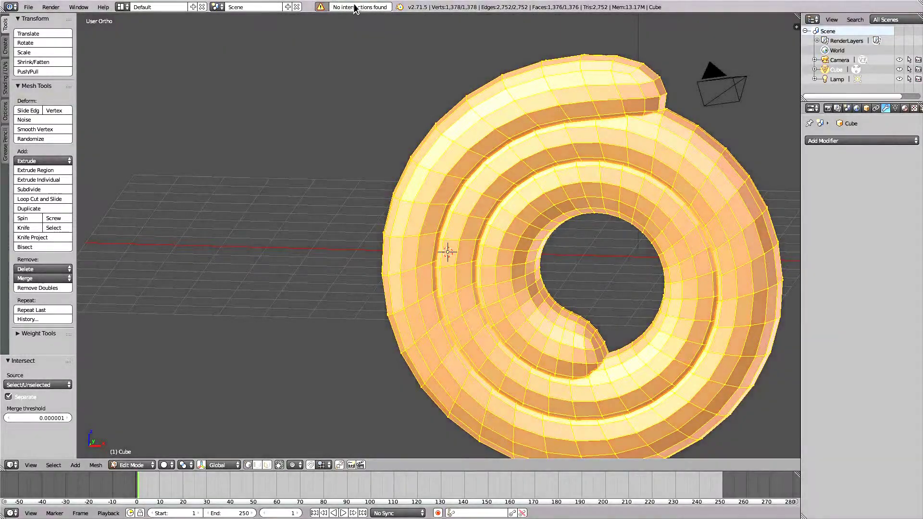
left_click(62, 385)
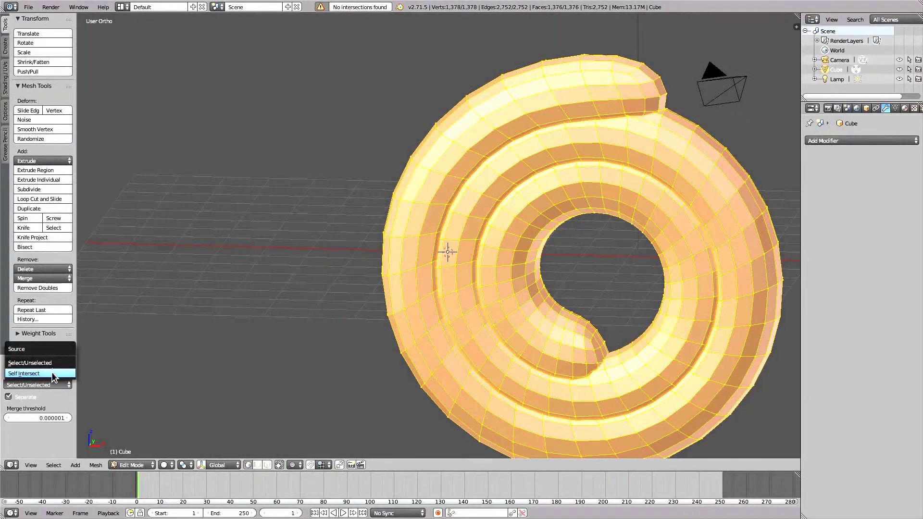
left_click(53, 377)
key("z")
middle_click_drag(503, 245, 511, 120)
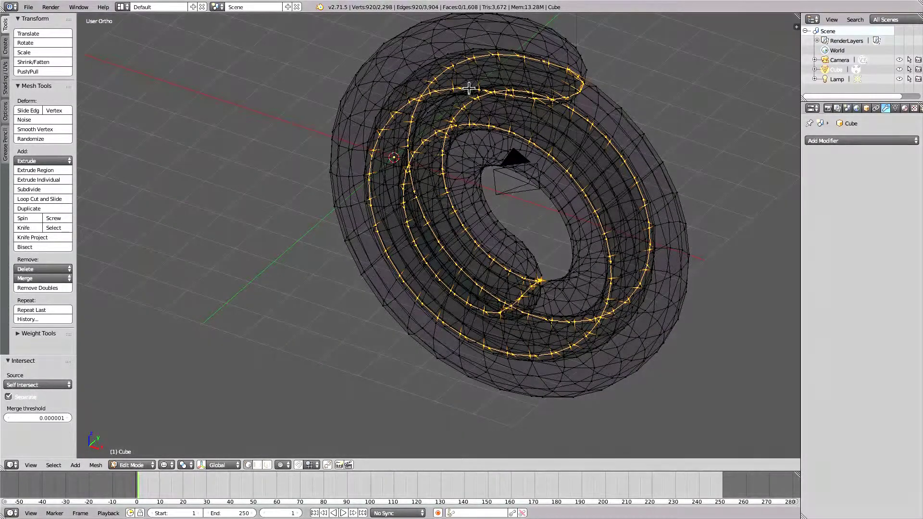
Select the spiral's linked outer shell in face mode and invert the selection to get the interior faces.
key("ctrl+Tab")
key("f")
key("z")
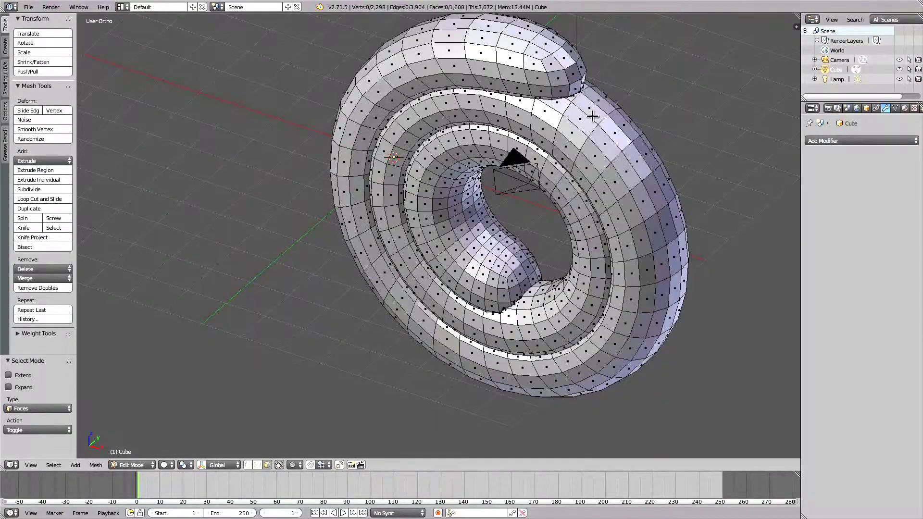
key("ctrl+l")
key("z")
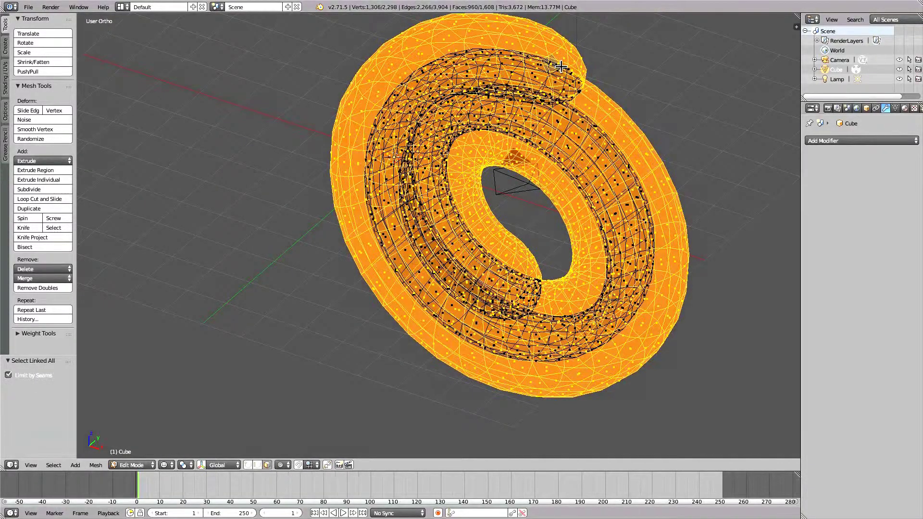
key("ctrl+i")
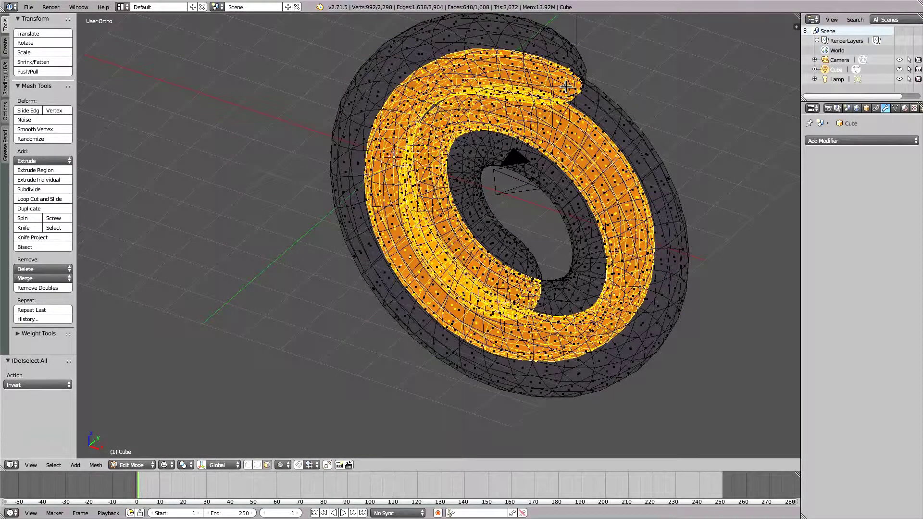
Move the selected interior faces 5 units along the Y axis, out of the outer shell.
middle_click_drag(566, 86, 569, 186)
key("g")
key("y")
key("5")
key("Return")
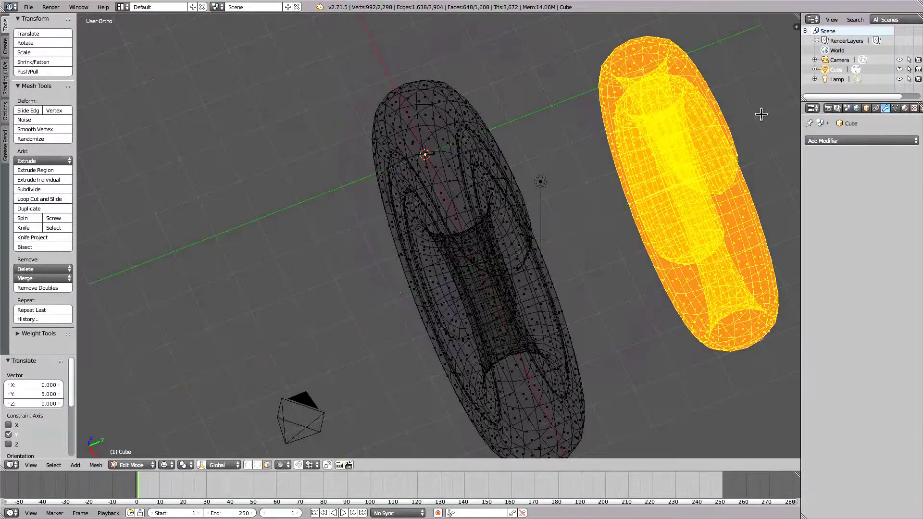
Examine faces along the grooves of the outer spiral shell in solid shading and face select mode, and clear the selection.
key("z")
mouse_move(763, 114)
middle_mouse_down()
mouse_move(485, 170)
mouse_move(567, 199)
middle_mouse_up()
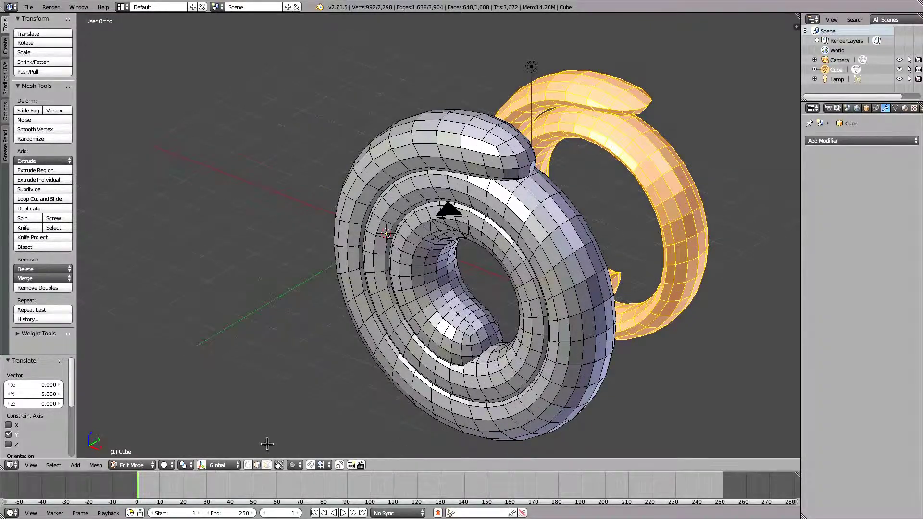
scroll(500, 258, "up", 4)
key("ctrl+Tab")
left_click(500, 255)
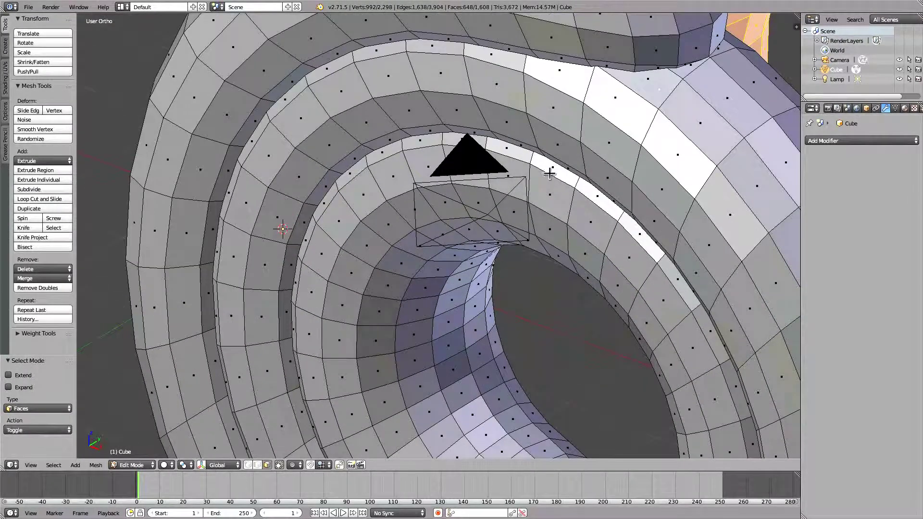
right_click(510, 152)
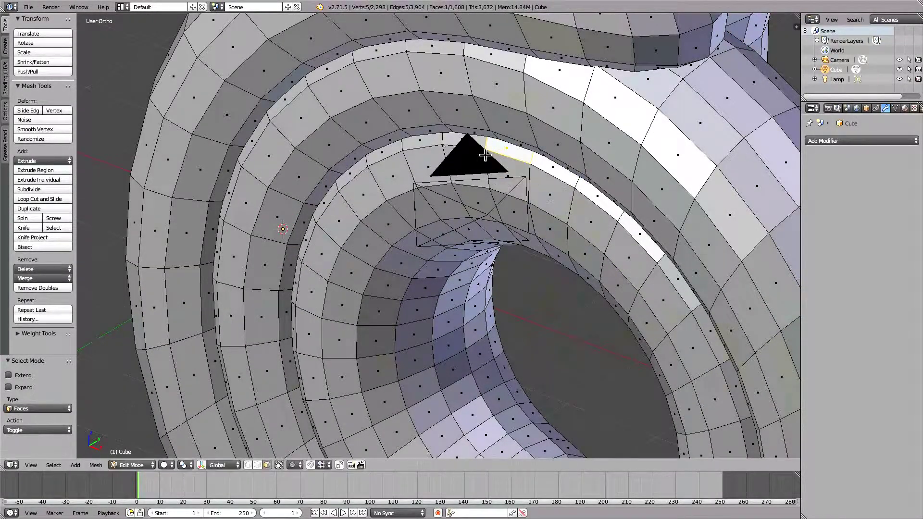
right_click(420, 144)
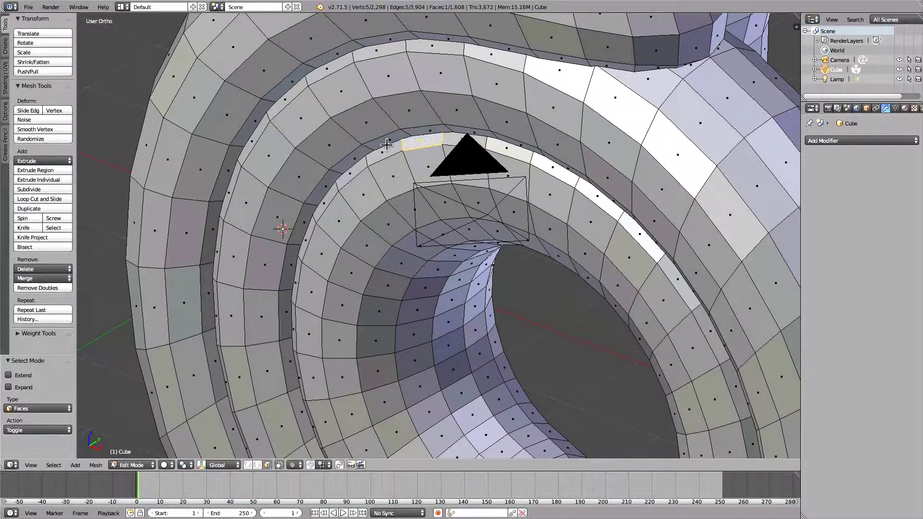
scroll(394, 152, "down", 3)
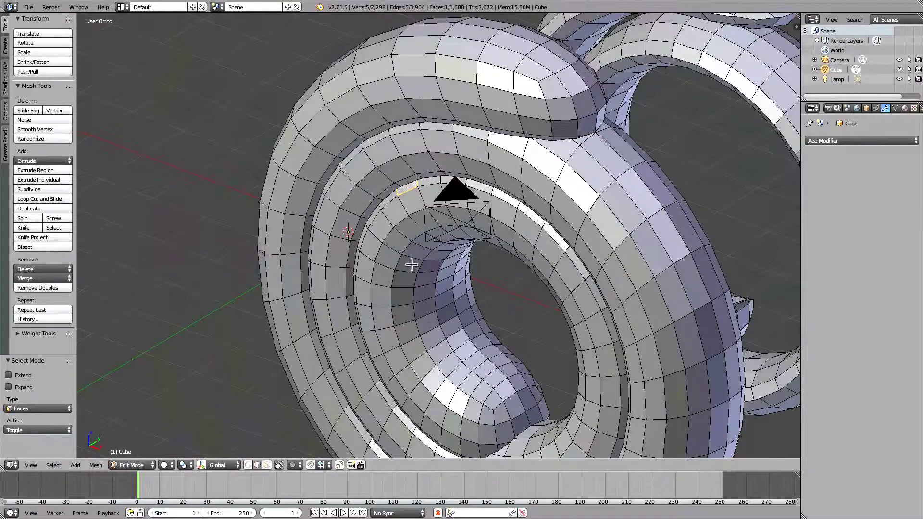
key("a")
scroll(484, 207, "down", 3)
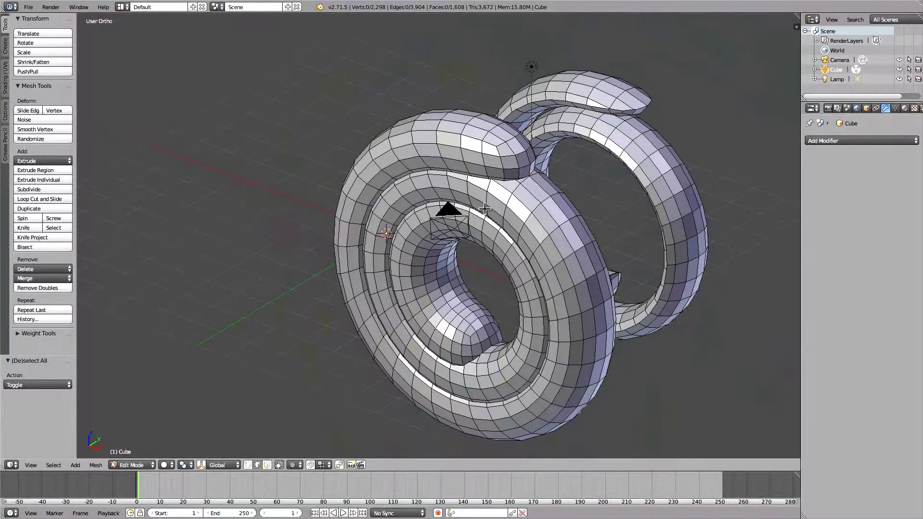
Select the non-manifold boundaries of both spiral pieces and remove their doubles with a merge distance of 0.0001.
key("shift+ctrl+alt+m")
key("z")
middle_click_drag(489, 214, 414, 156)
key("w")
left_click(414, 156)
key("z")
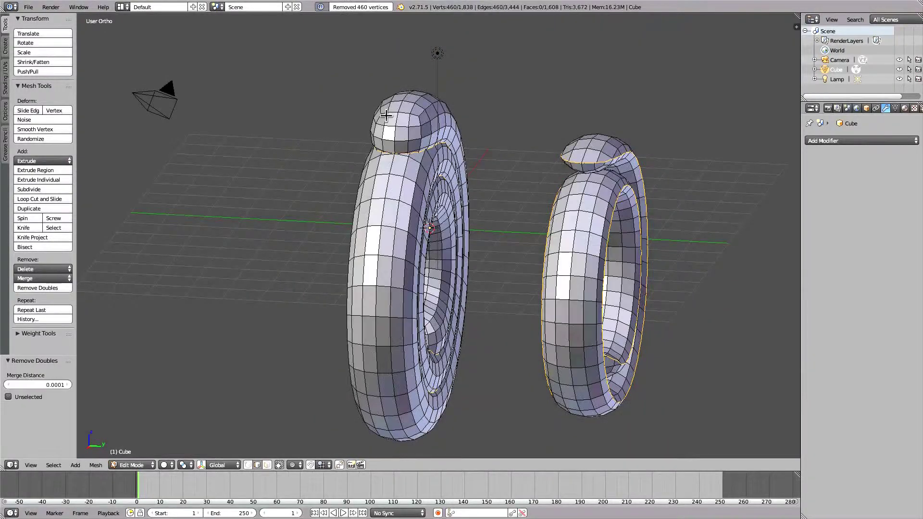
Examine the merged outer shell up close in face select mode, including a face along its groove, and both pieces from around.
mouse_move(392, 211)
middle_mouse_down()
mouse_move(469, 239)
mouse_move(511, 198)
mouse_move(374, 210)
mouse_move(445, 187)
middle_mouse_up()
key("z")
key("ctrl+Tab")
left_click(446, 196)
key("z")
middle_click_drag(503, 57, 519, 166, "shift")
scroll(519, 165, "up", 3)
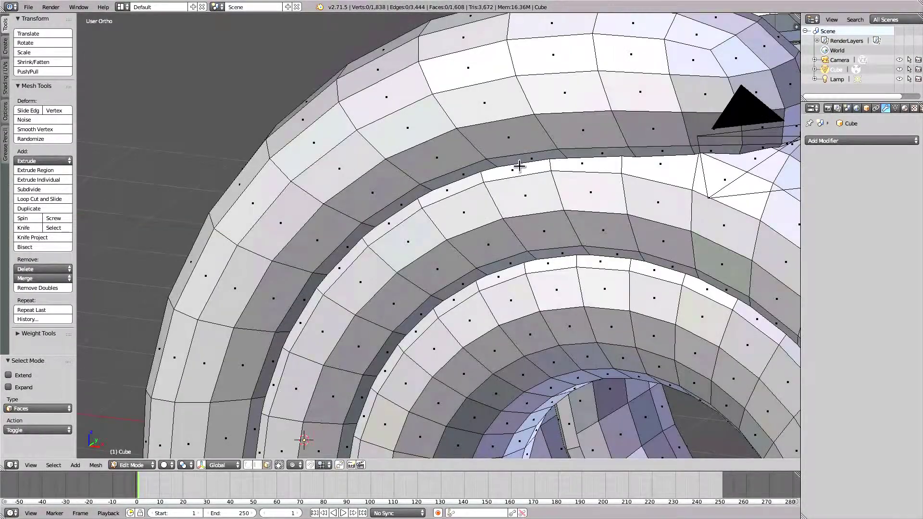
right_click(520, 170)
scroll(526, 189, "down", 8)
middle_click_drag(615, 301, 534, 286)
middle_click_drag(435, 275, 598, 308)
Delete the spiral object in Object Mode and add a Monkey mesh to the scene.
key("Tab")
key("x")
left_click(599, 308)
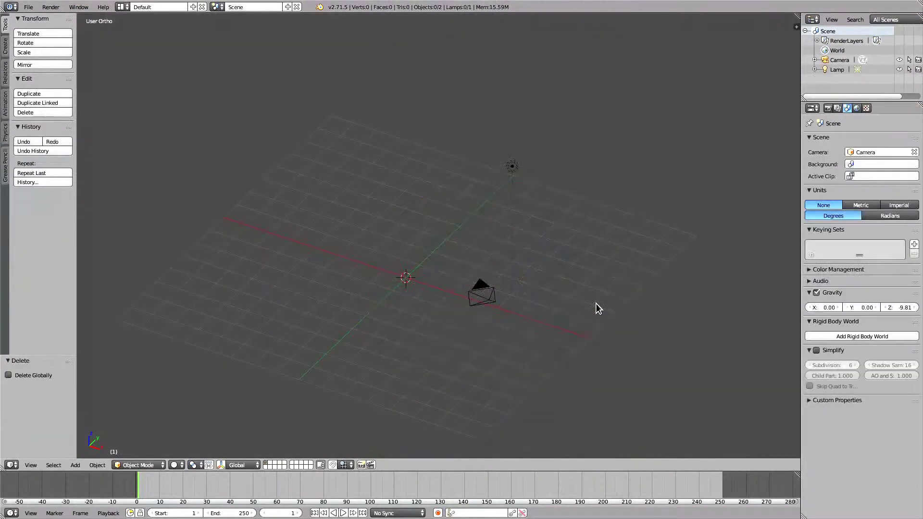
key("shift+a")
mouse_move(599, 308)
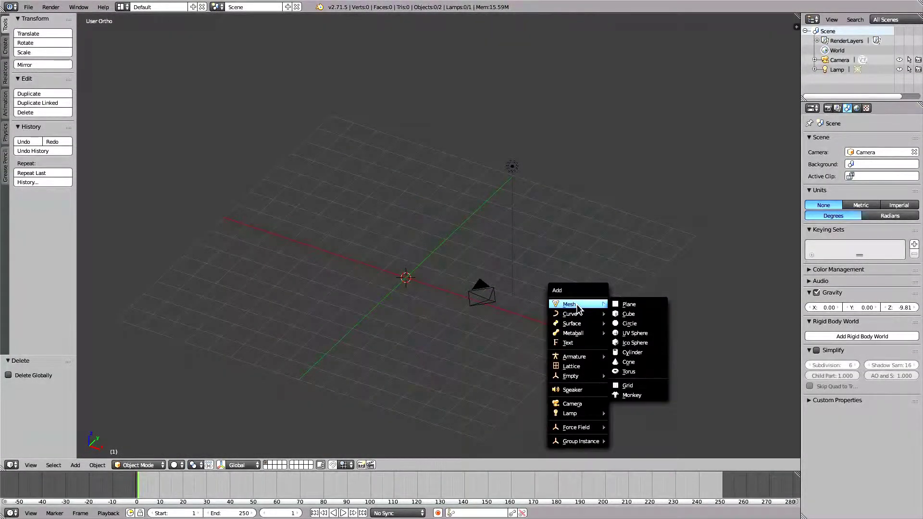
left_click(634, 395)
scroll(553, 331, "up", 8)
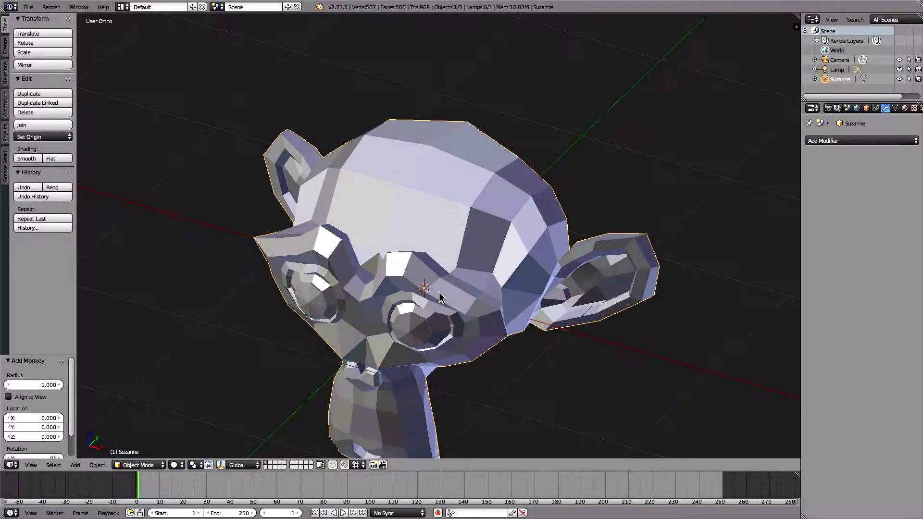
left_click(812, 140)
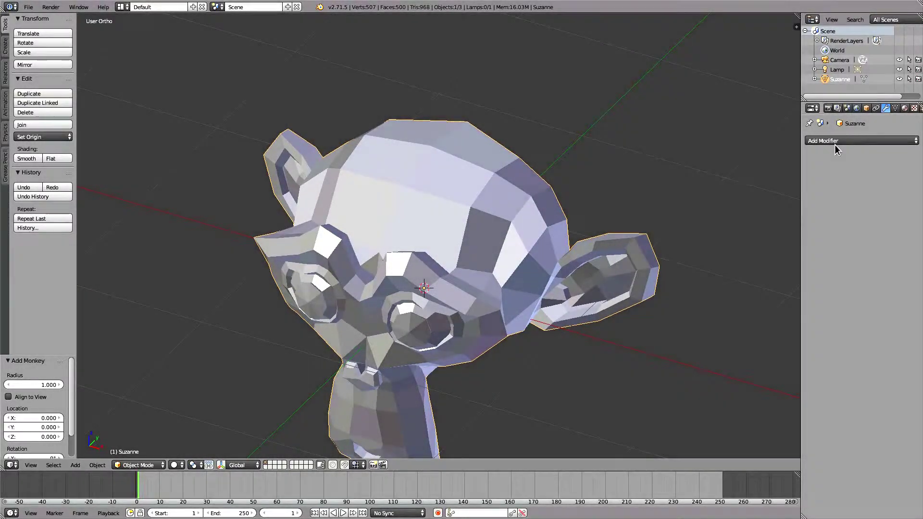
left_click(835, 144)
Select both linked eyeballs of the monkey in Edit Mode and delete their vertices.
key("Tab")
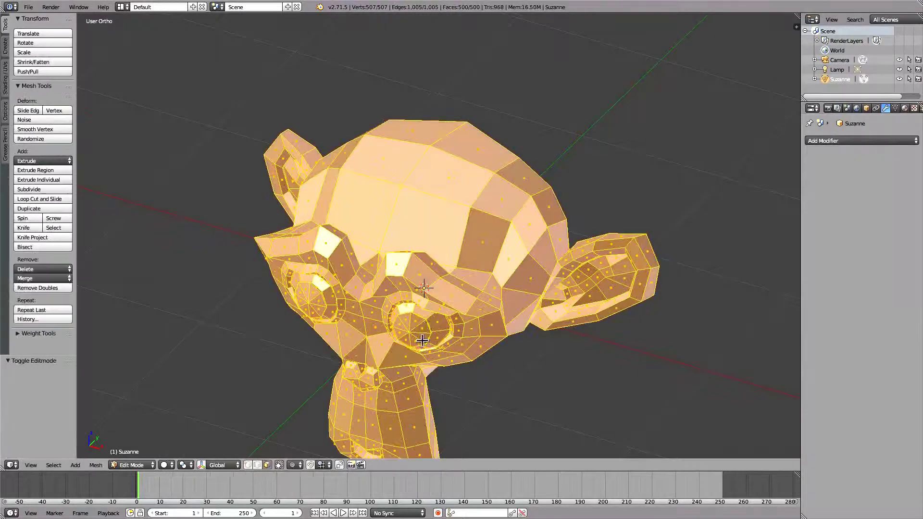
right_click(423, 328)
key("ctrl+l")
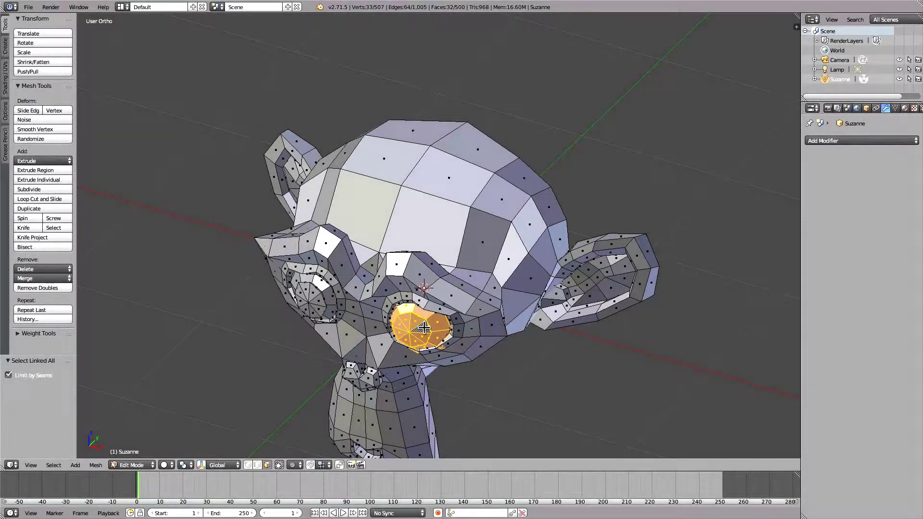
key("l")
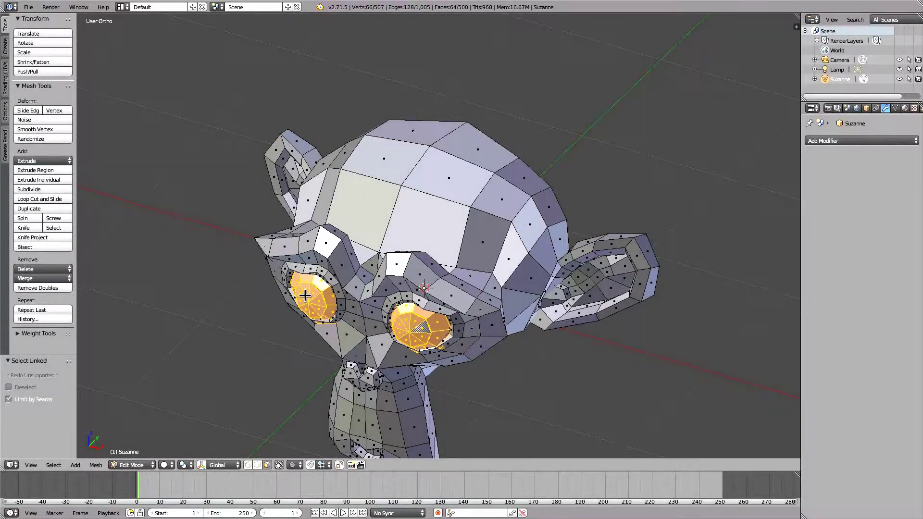
key("x")
left_click(305, 295)
Select the edge loops of both eye openings in edge mode, fill them with faces and poke those faces.
key("ctrl+Tab")
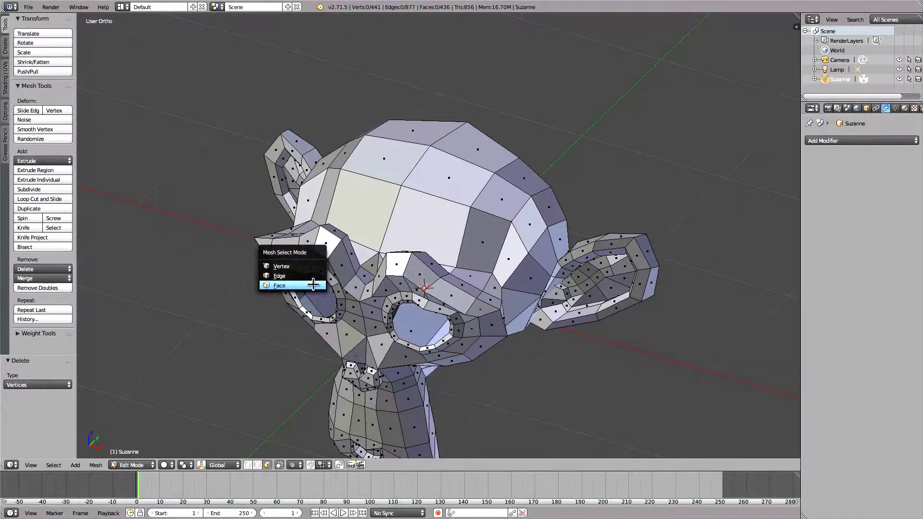
left_click(298, 276)
scroll(399, 216, "up", 6)
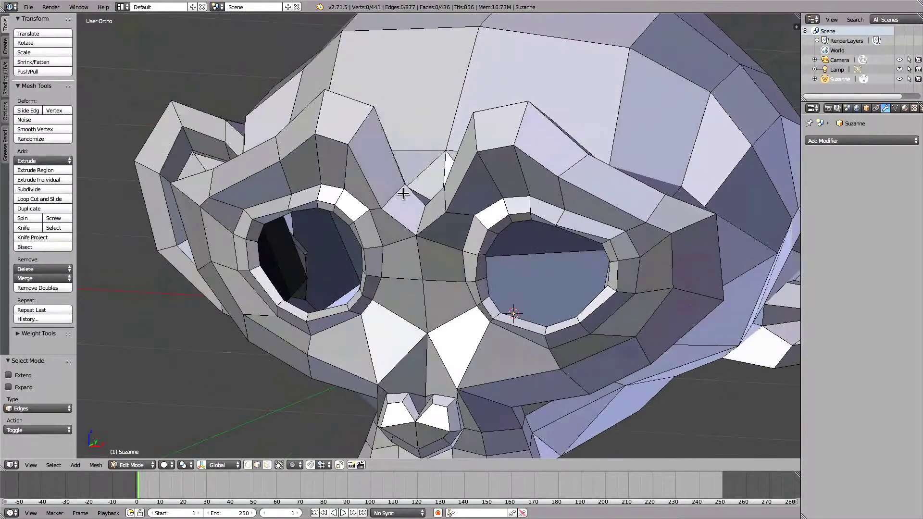
left_click(306, 207, "alt")
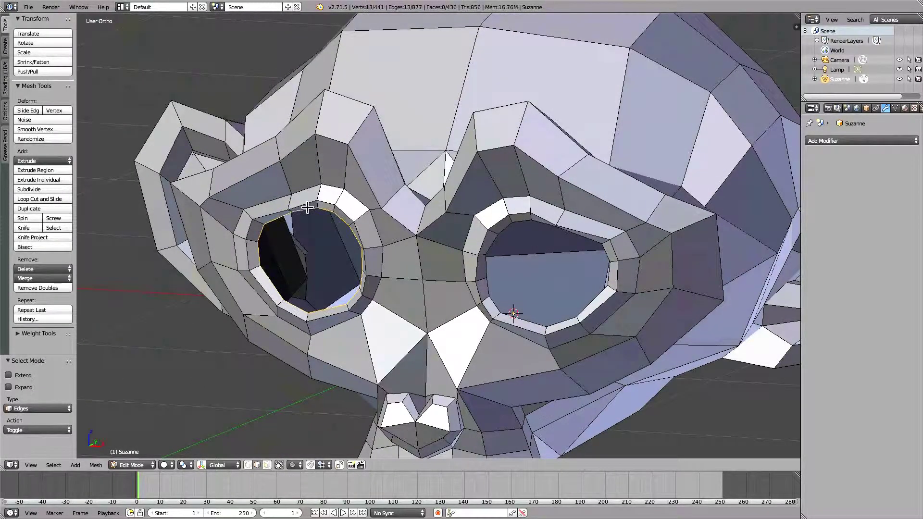
left_click(542, 223, "alt+shift")
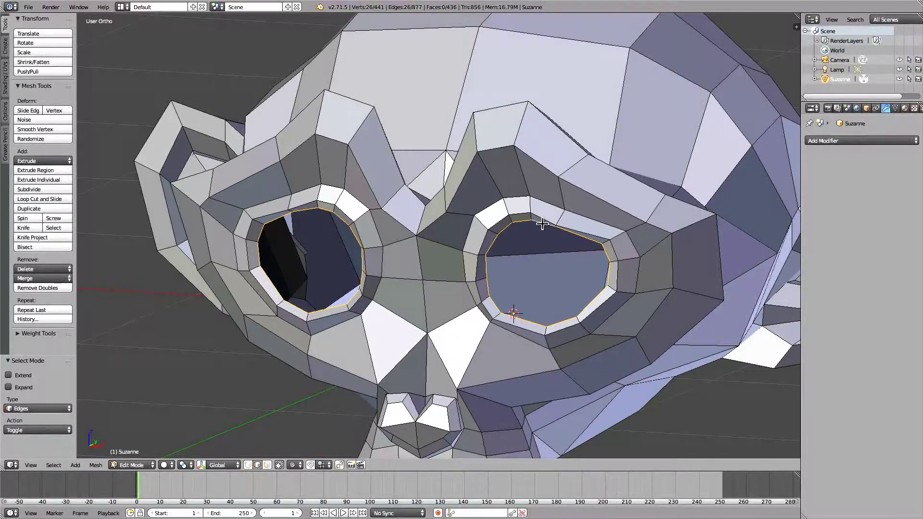
key("f")
key("alt+p")
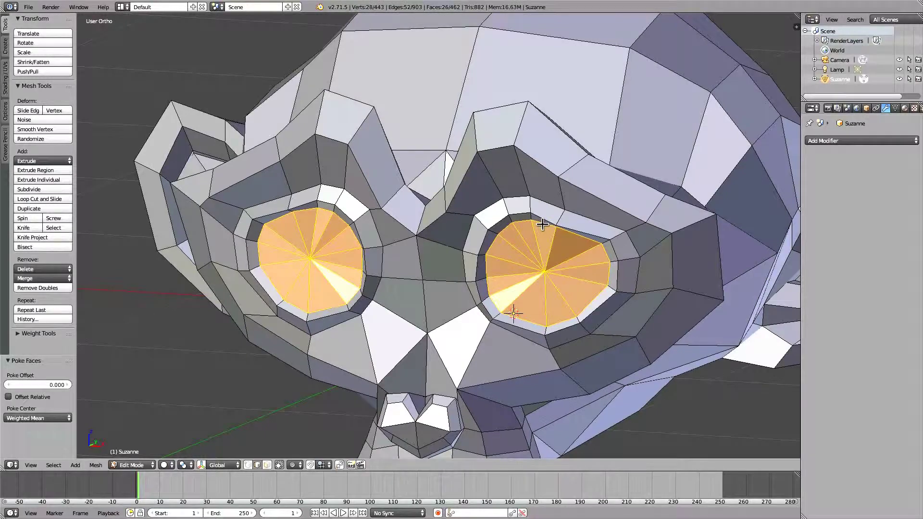
Deselect the eye faces, add a Subdivision Surface modifier with 2 view subdivisions to the monkey and apply it in Object Mode.
scroll(545, 226, "down", 5)
middle_click_drag(544, 226, 563, 214)
scroll(579, 243, "up", 3)
scroll(579, 244, "down", 1)
middle_click_drag(374, 161, 389, 181)
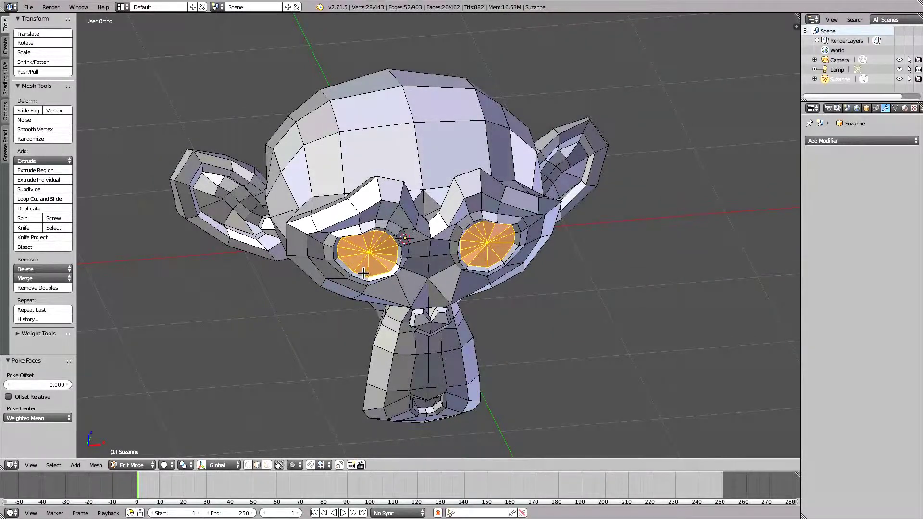
middle_click_drag(410, 222, 424, 233)
key("a")
left_click(873, 141)
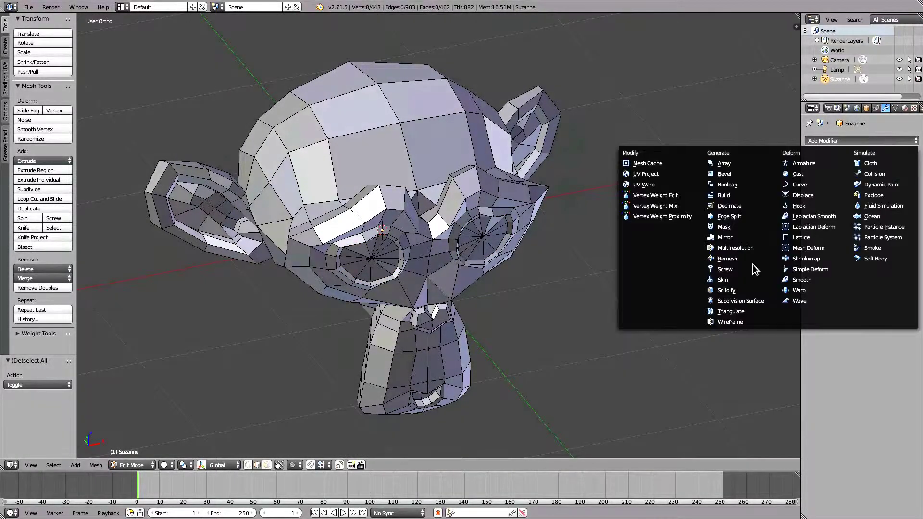
left_click(748, 300)
left_click(854, 207)
key("Tab")
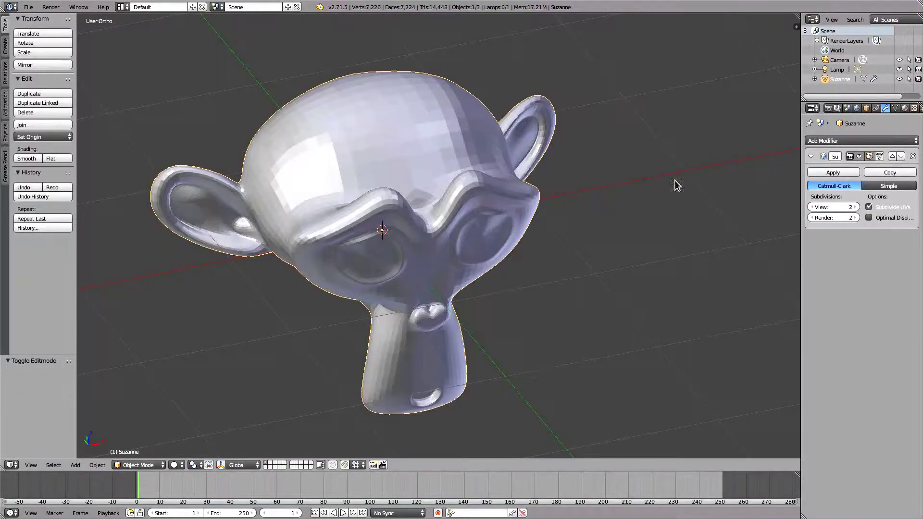
left_click(833, 172)
Duplicate the whole monkey mesh in Edit Mode, offset the copy about 0.22, 0.15, 0.40, and trackball-rotate it about 41° and -11°.
scroll(415, 236, "down", 3)
key("Tab")
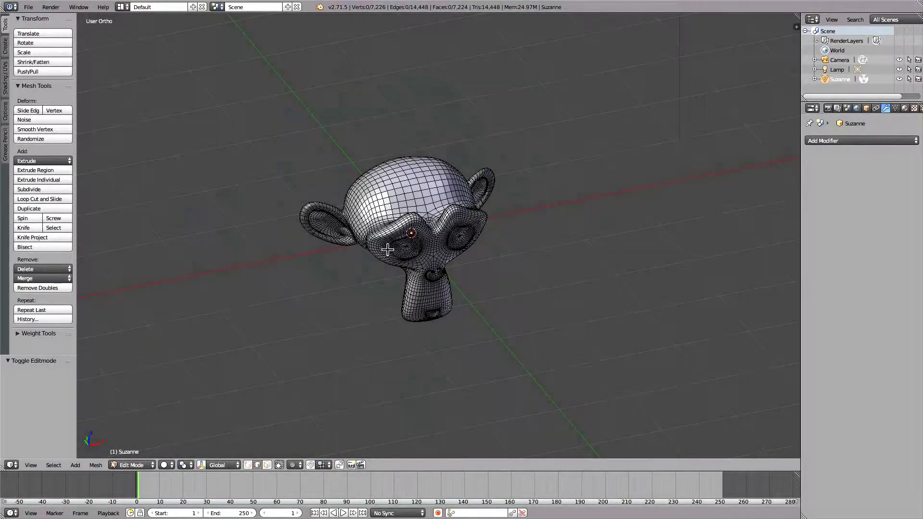
scroll(404, 222, "up", 2)
key("shift+d")
key("a")
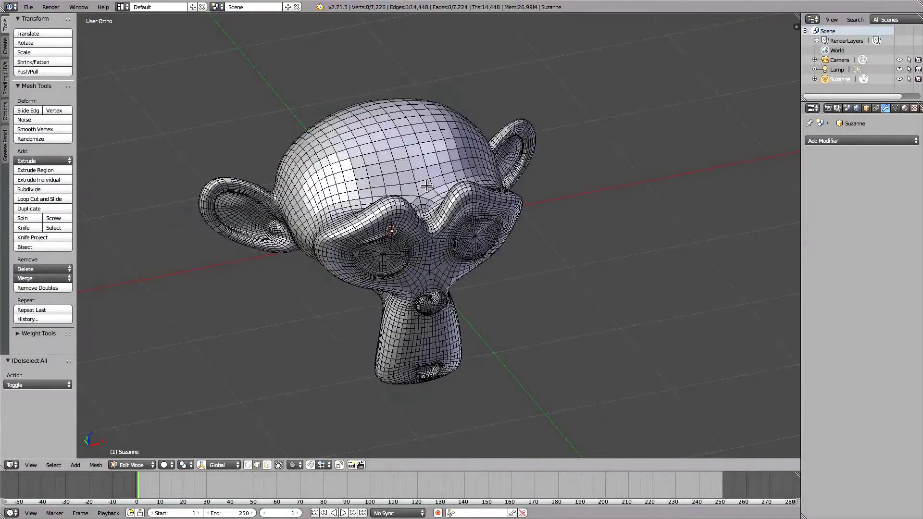
key("shift+d")
left_click(470, 81)
key("r")
key("r")
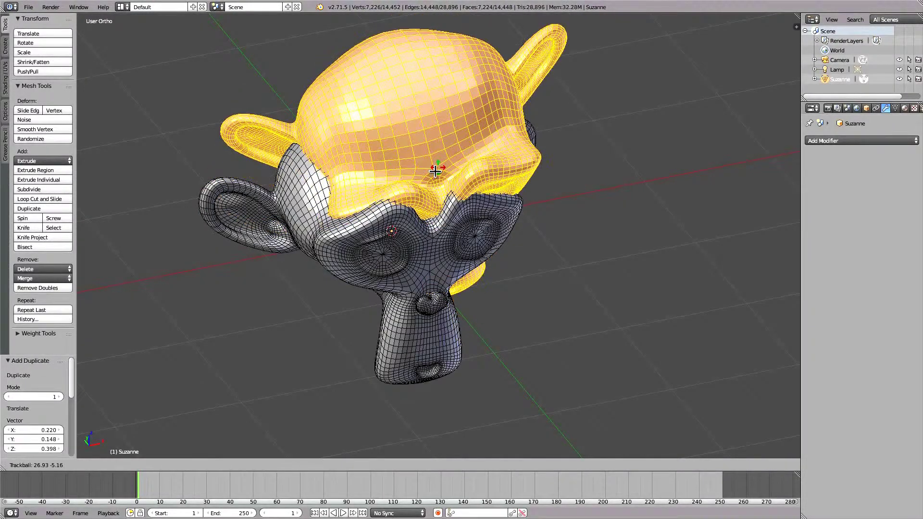
left_click(436, 171)
Add two material slots and assign a new blue material from the second slot to the duplicated monkey head.
left_click(895, 108)
left_click(904, 108)
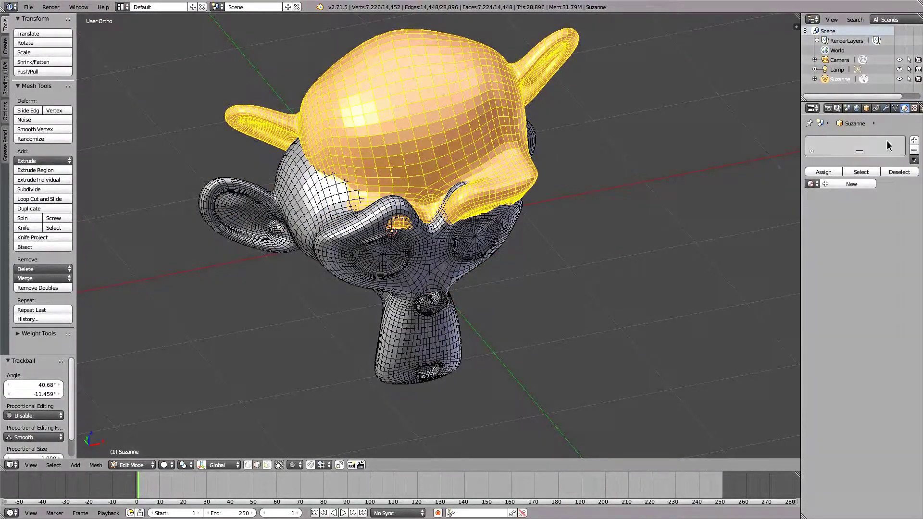
left_click(914, 140)
left_click(914, 140)
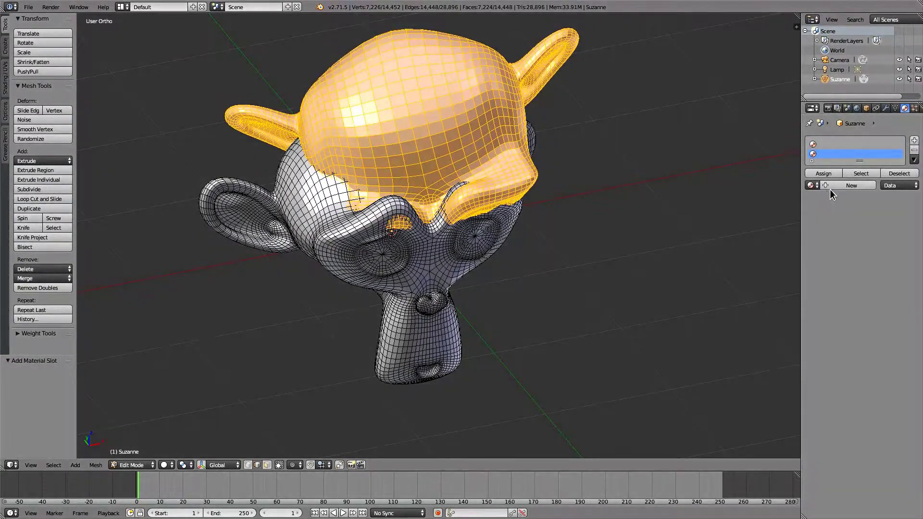
left_click(848, 185)
left_click(844, 304)
left_click_drag(822, 198, 831, 200)
left_click(822, 173)
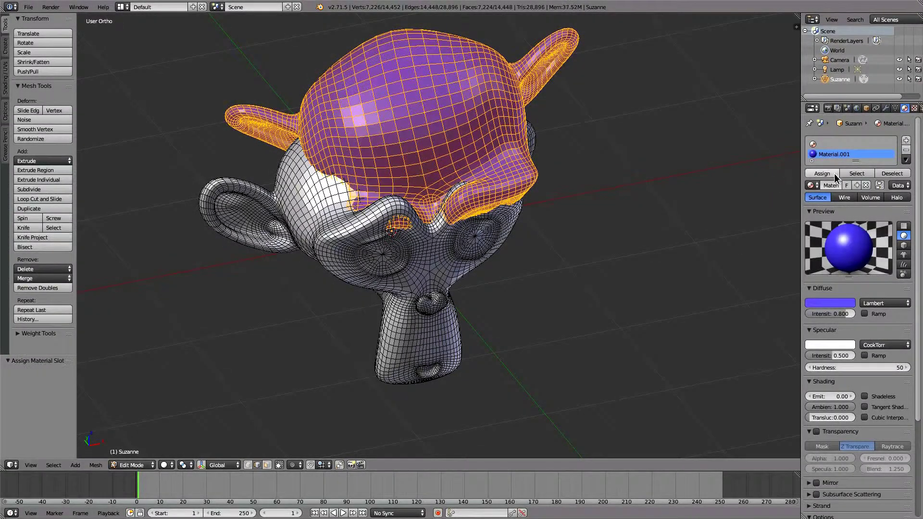
Invert the selection to the original head and create a pale yellow material in the first slot.
key("ctrl+i")
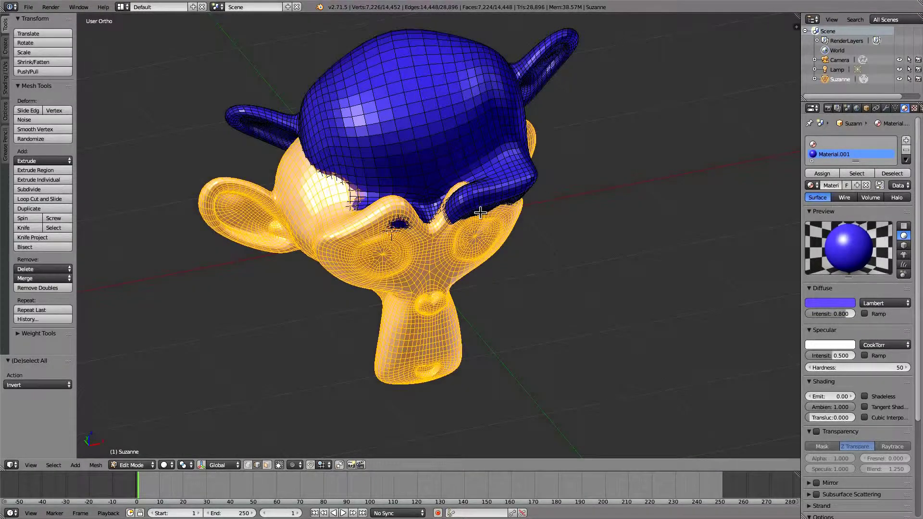
left_click(851, 144)
left_click(840, 187)
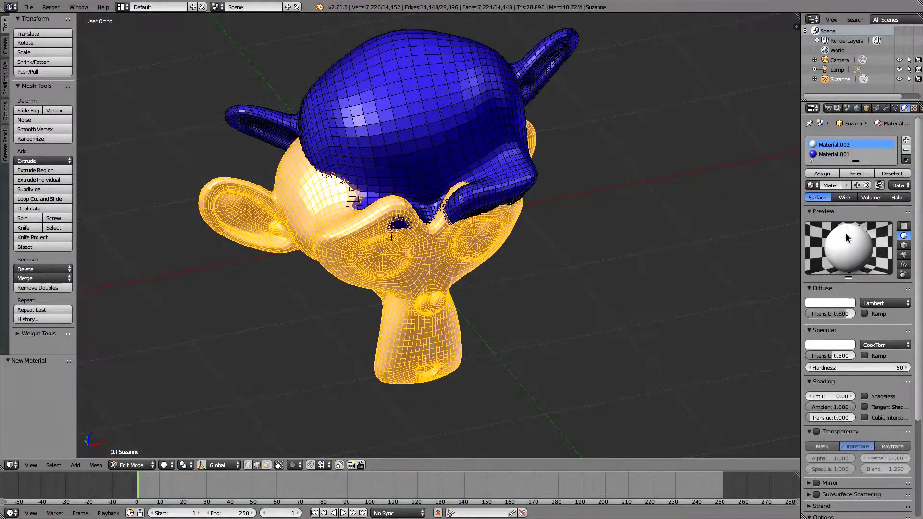
left_click(832, 304)
left_click_drag(807, 206, 789, 218)
Run Intersect between the selected yellow monkey head and the unselected blue one.
scroll(494, 249, "up", 3)
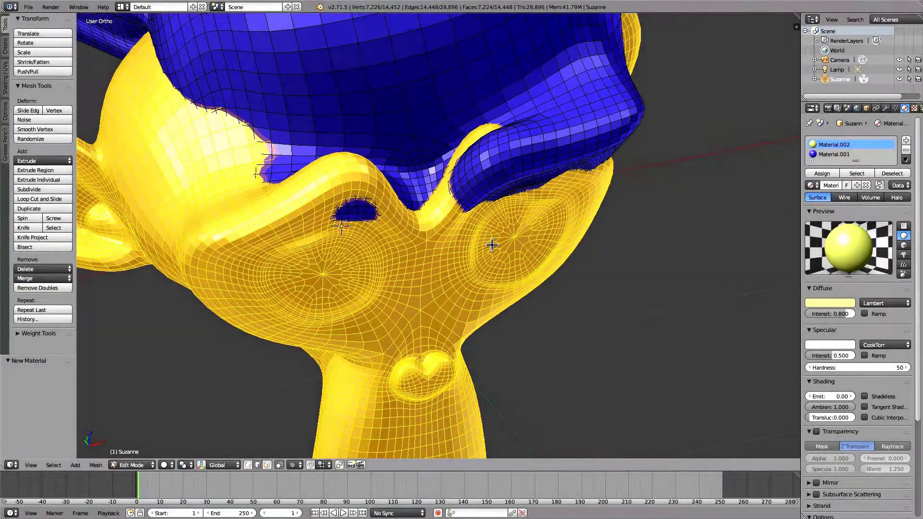
scroll(490, 245, "down", 2)
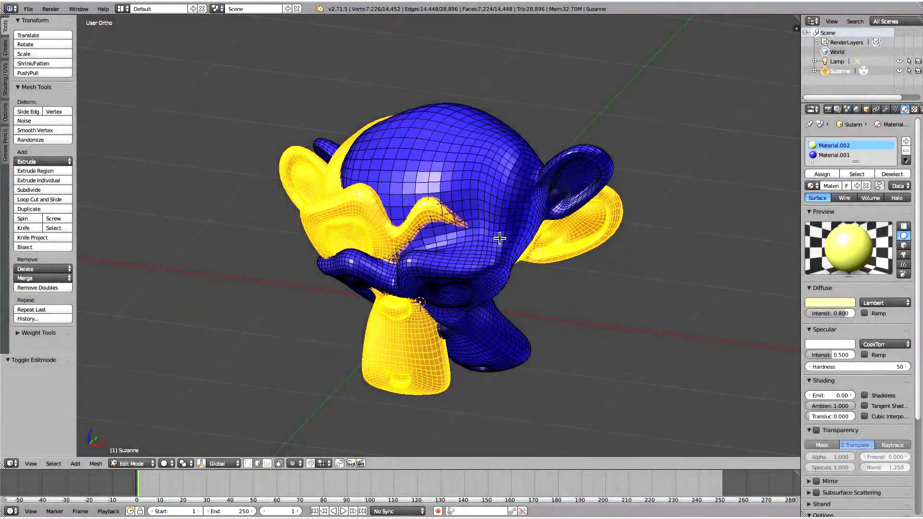
key("space")
type("intersect")
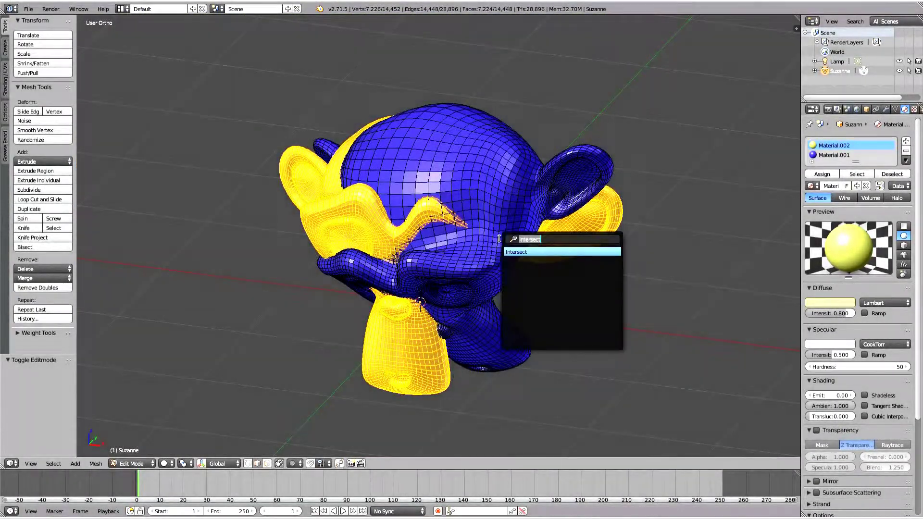
key("Return")
scroll(470, 228, "up", 3)
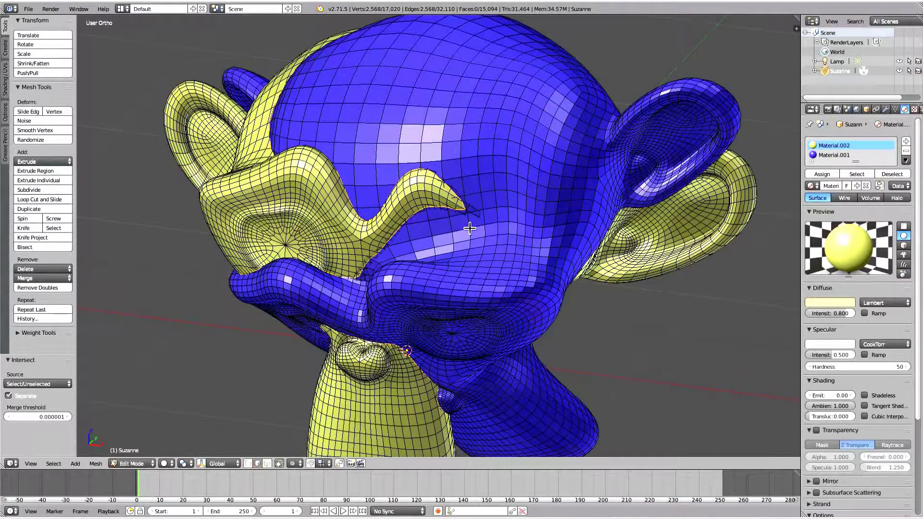
Move the separated blue outer shell about 1.43, 0.44, 0.90 away from the yellow head and delete its faces.
right_click(465, 169)
middle_click_drag(465, 168, 436, 169)
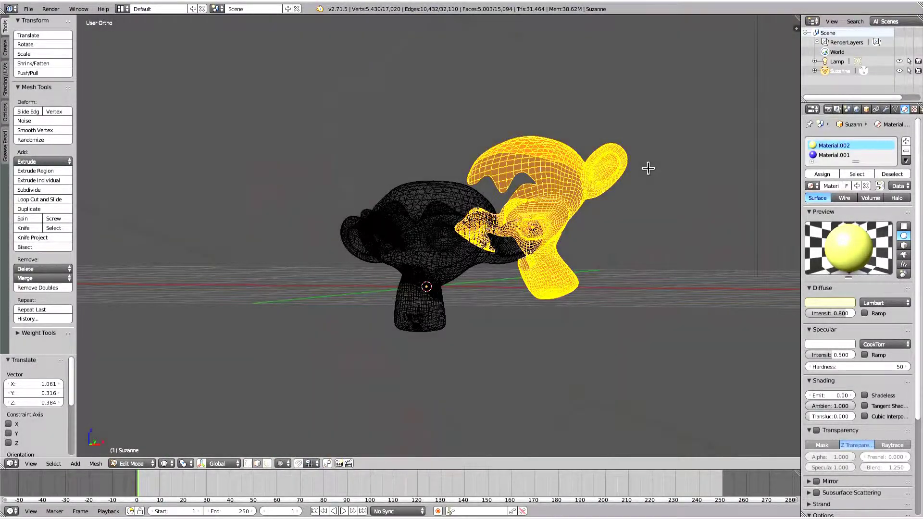
middle_click_drag(561, 214, 643, 189)
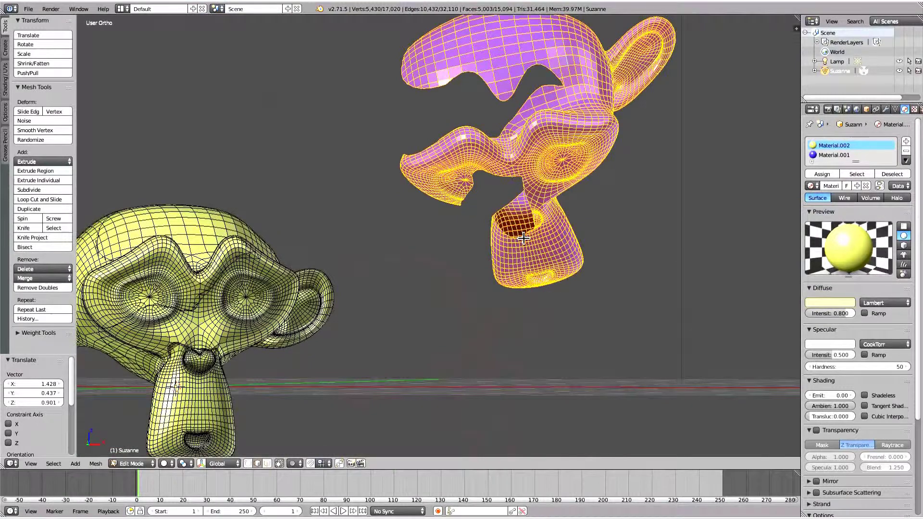
key("x")
left_click(525, 241)
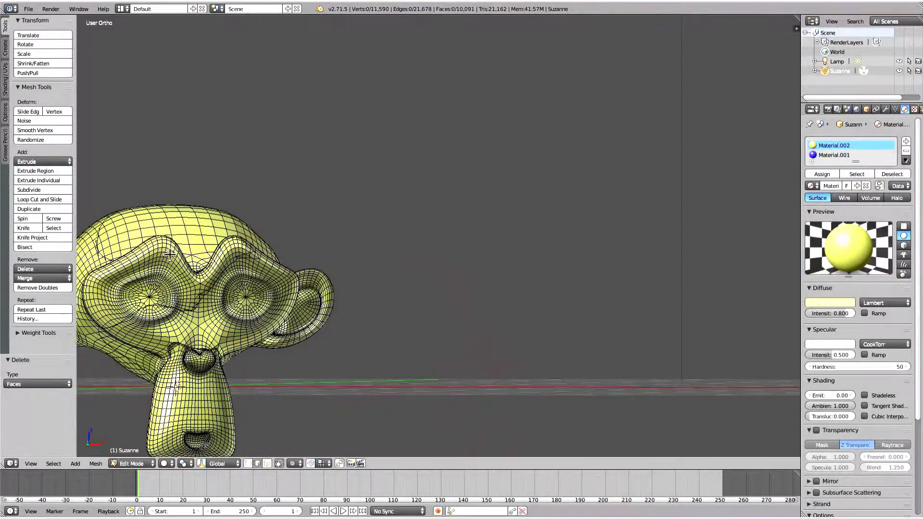
Select all geometry linked to the yellow head's front face patch and delete it to expose the interior.
key("ctrl+l")
key("x")
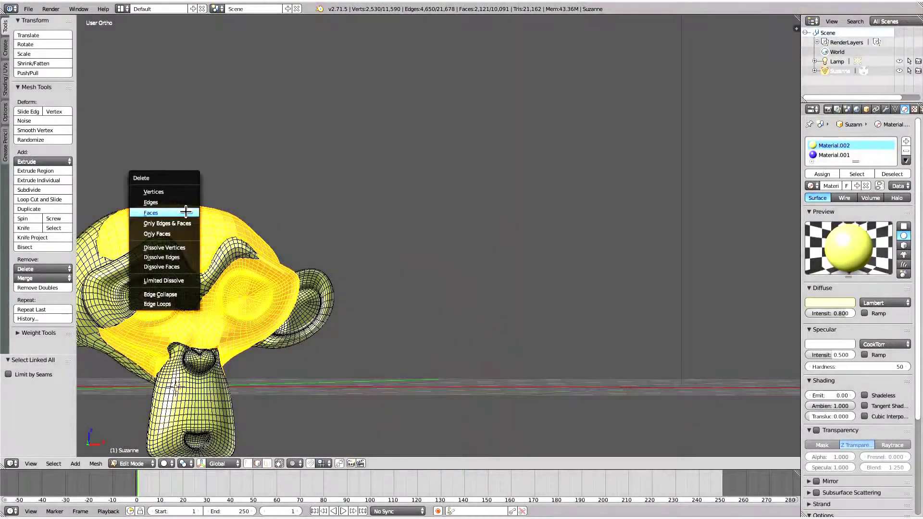
left_click(185, 211)
Centre the view on the blue inner surface and delete the linked blue patch behind the yellow ear.
mouse_move(170, 214)
middle_mouse_down()
mouse_move(90, 251)
mouse_move(100, 257)
middle_mouse_up()
right_click(371, 117)
left_click_drag(409, 116, 424, 185, "ctrl")
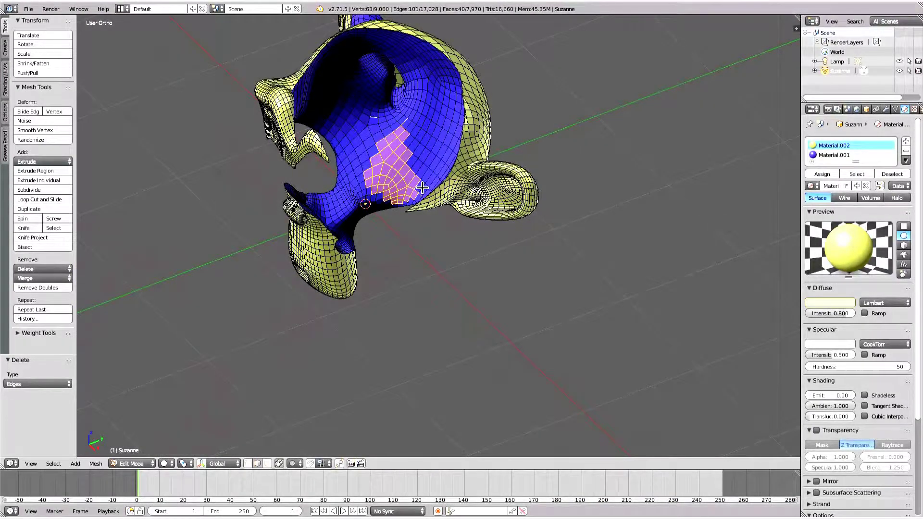
key("KP_Decimal")
scroll(470, 169, "down", 5)
mouse_move(469, 169)
middle_mouse_down()
mouse_move(461, 138)
mouse_move(435, 198)
mouse_move(303, 224)
mouse_move(269, 177)
middle_mouse_up()
key("a")
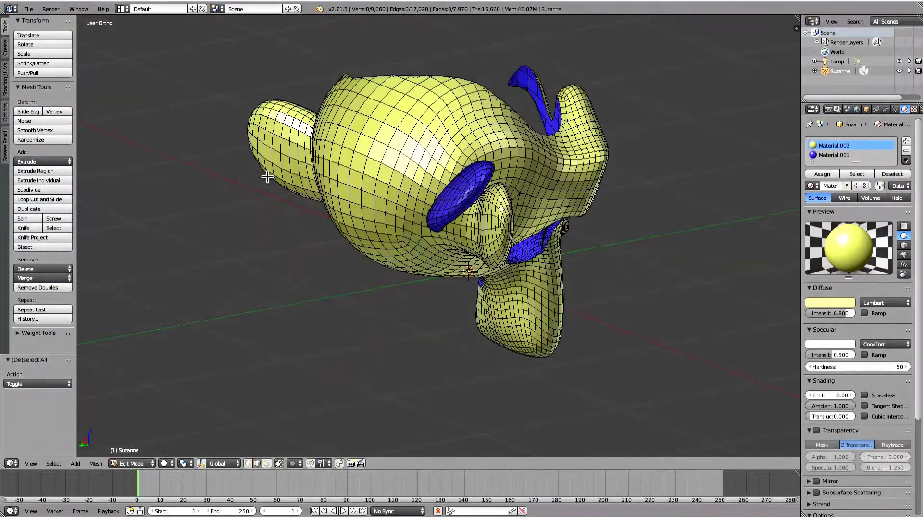
right_click(484, 174)
key("ctrl+l")
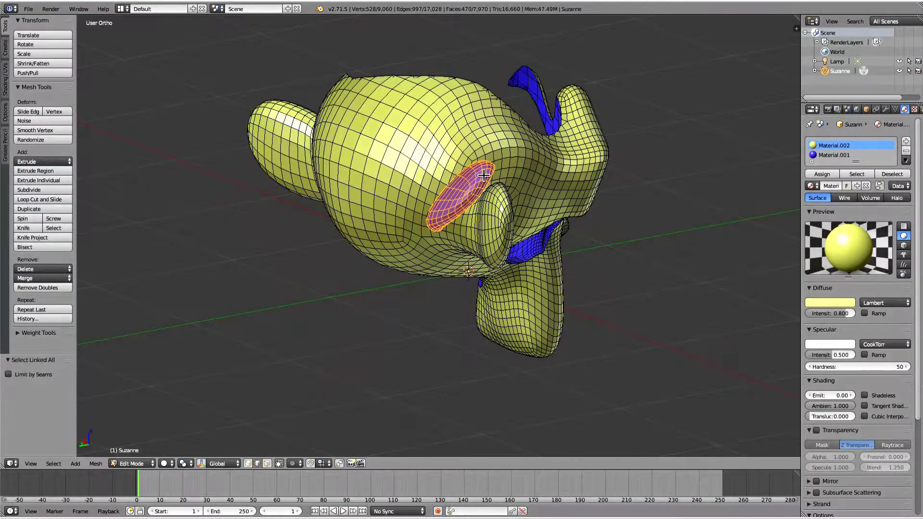
key("x")
left_click(484, 174)
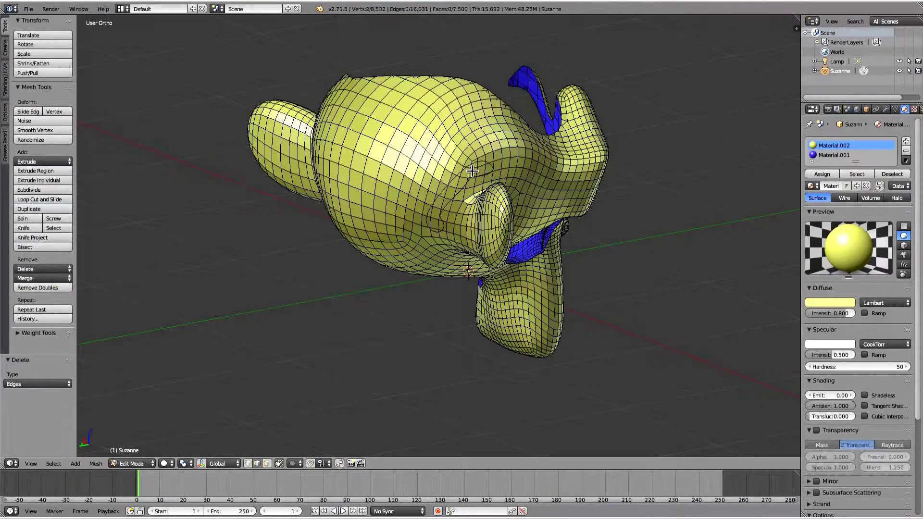
Delete the edge loop around the cut beside the yellow ear.
right_click(472, 171, "alt")
key("x")
left_click(472, 172)
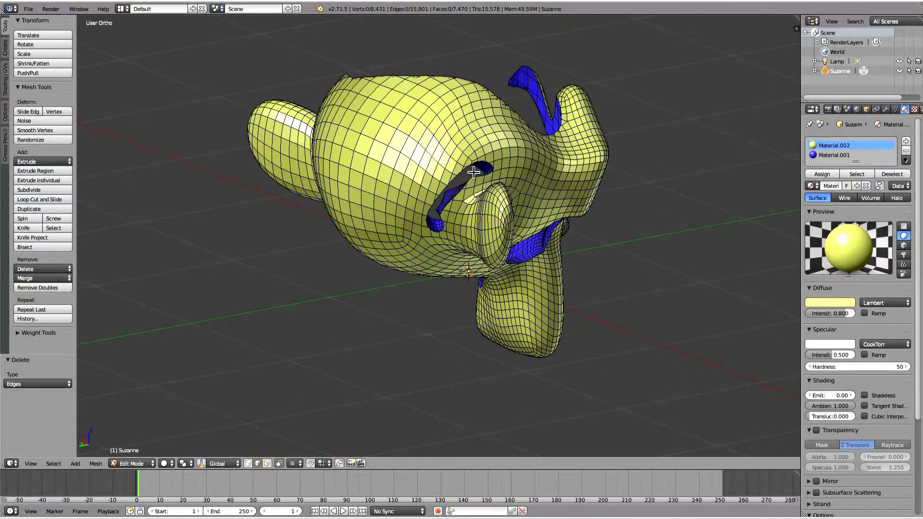
middle_click_drag(472, 171, 269, 161)
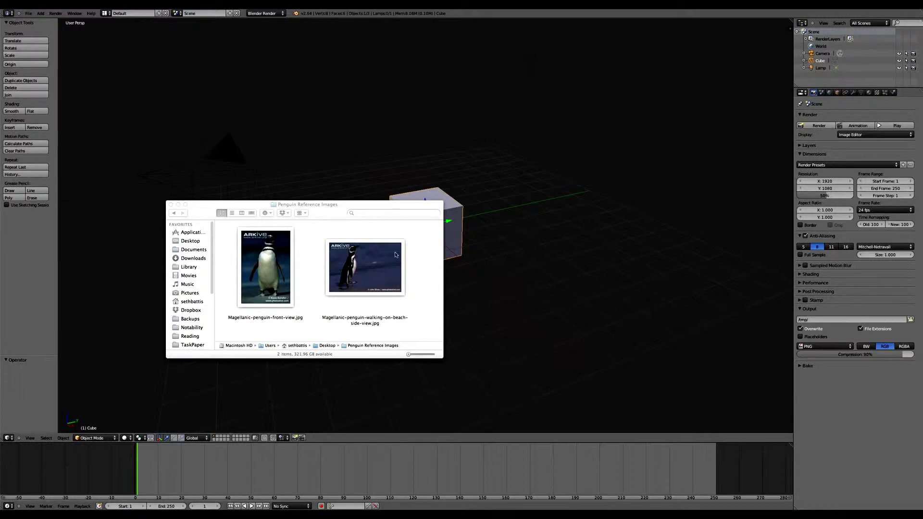
Switch from the penguin reference images folder to Blender, and show and widen the 3D view's properties region.
left_click_drag(319, 214, 390, 193)
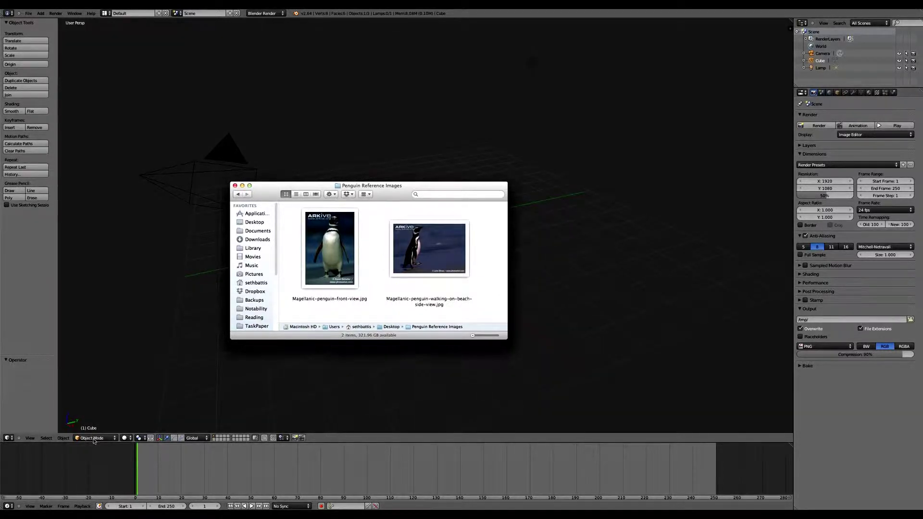
left_click(102, 279)
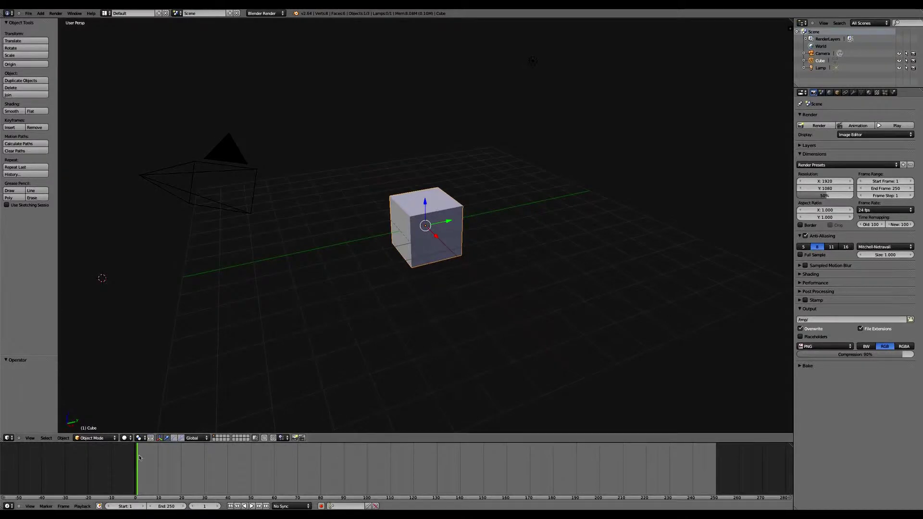
left_click(30, 439)
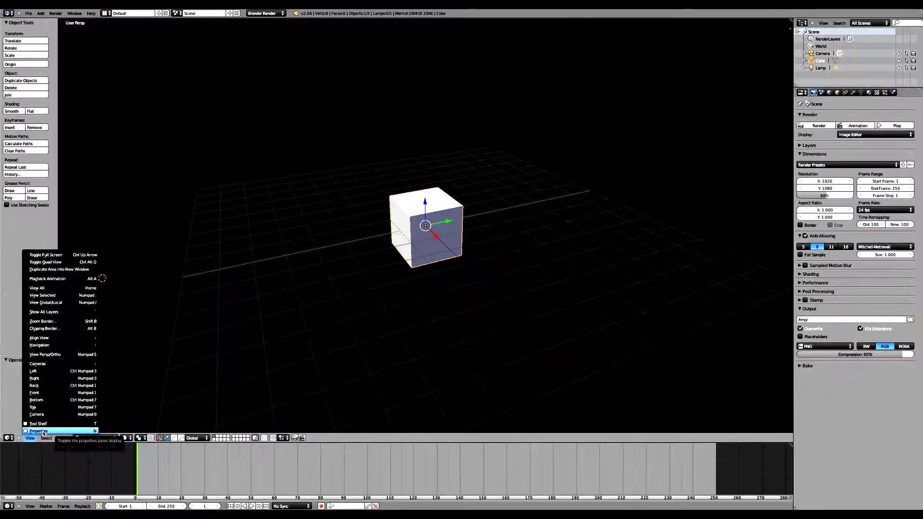
left_click(87, 433)
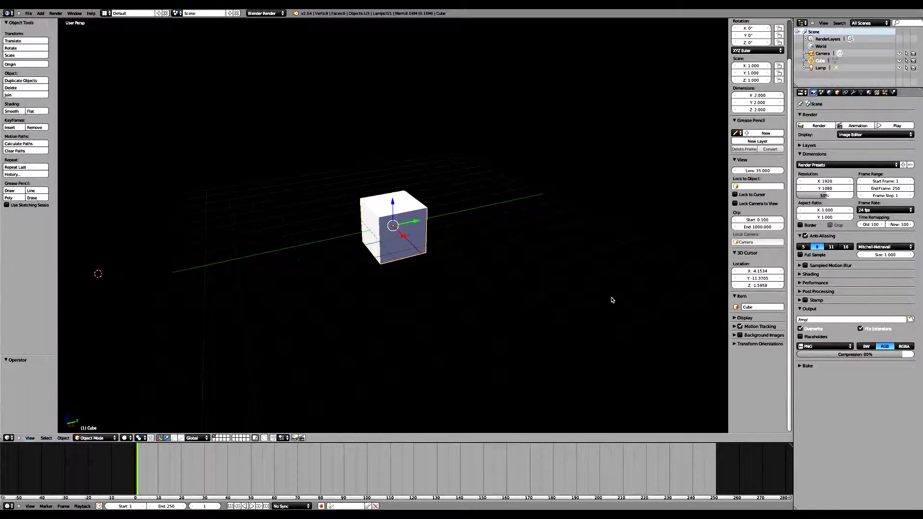
left_click_drag(728, 262, 689, 266)
Enable background images and load Magellanic-penguin-front-view.jpg from the Desktop's Penguin Reference Images folder.
left_click(700, 335)
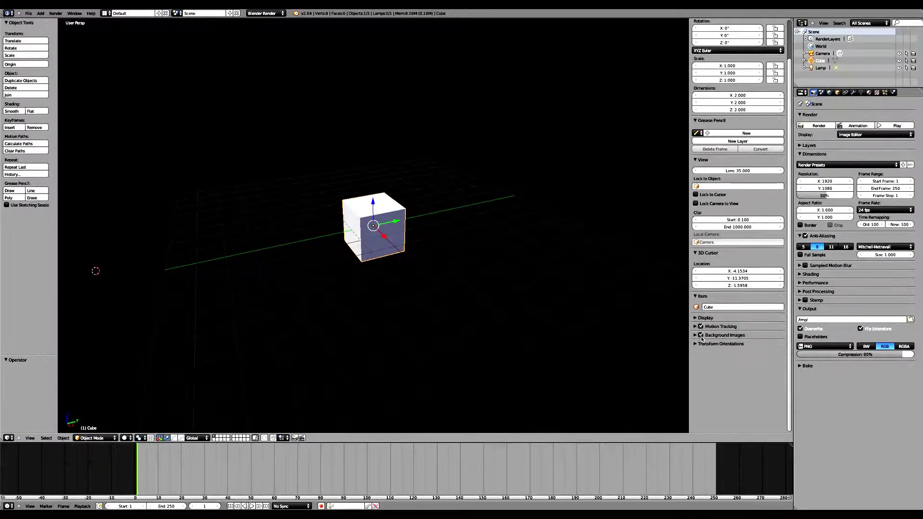
left_click(695, 335)
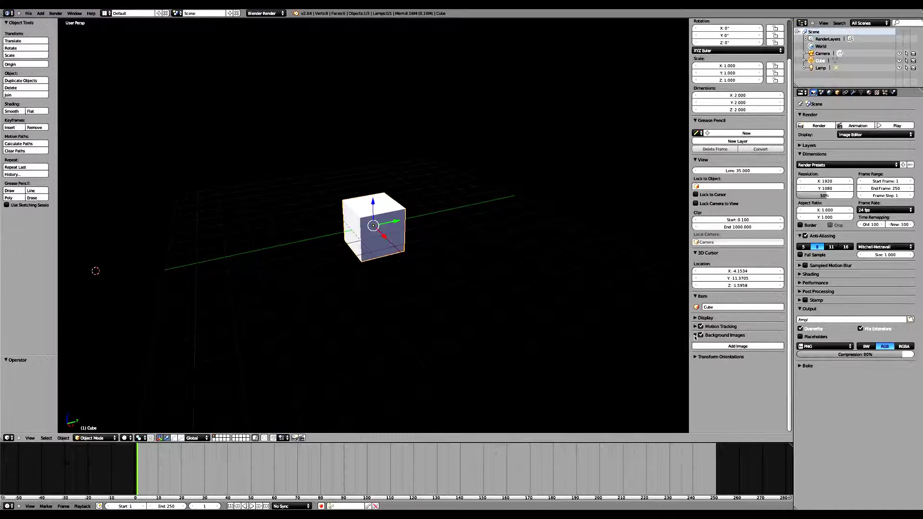
left_click(719, 347)
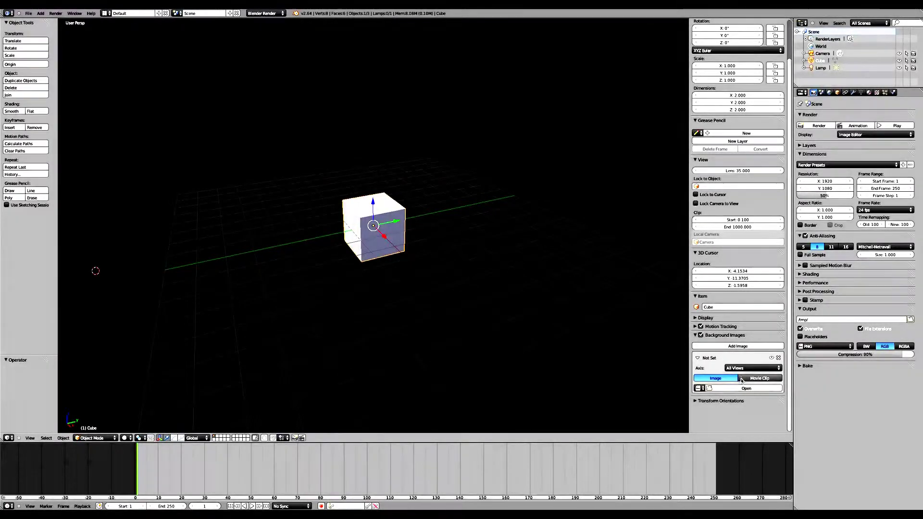
left_click(745, 388)
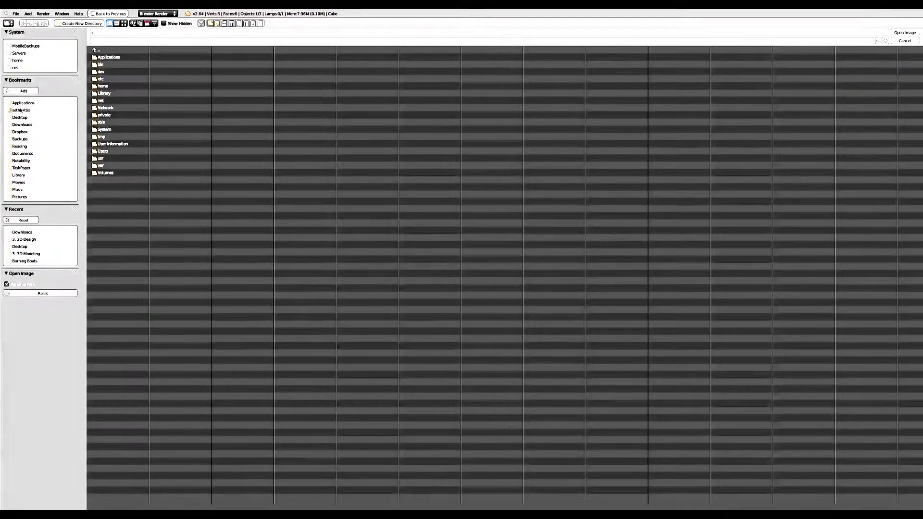
left_click(23, 118)
left_click(120, 57)
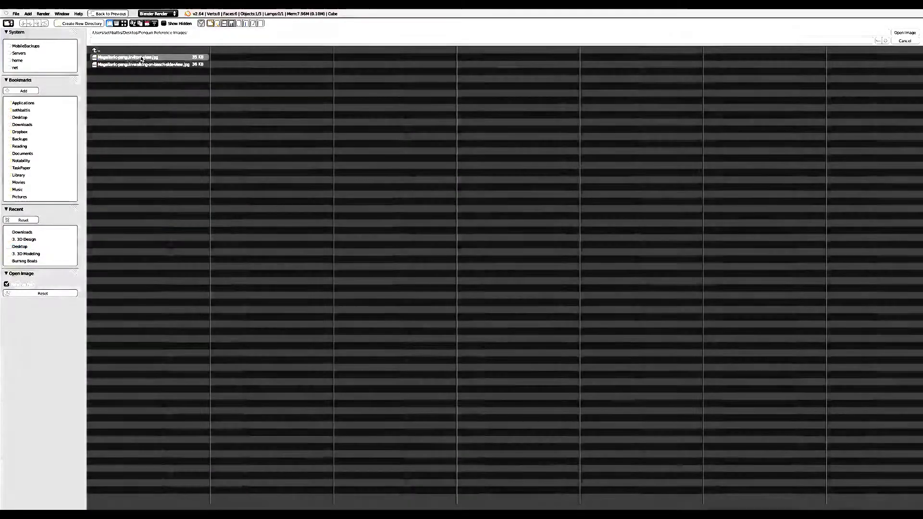
double_click(153, 58)
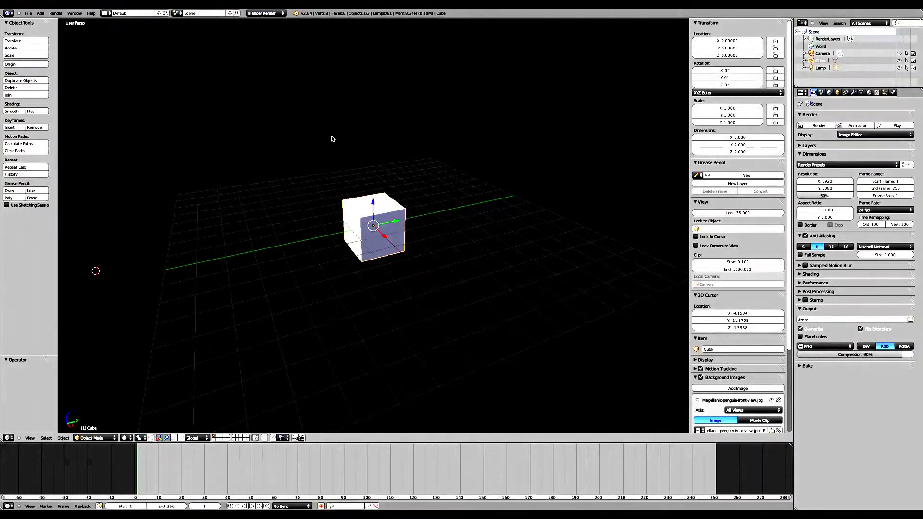
Set the 3D view to front orthographic to display the penguin background image.
scroll(709, 340, "down", 5)
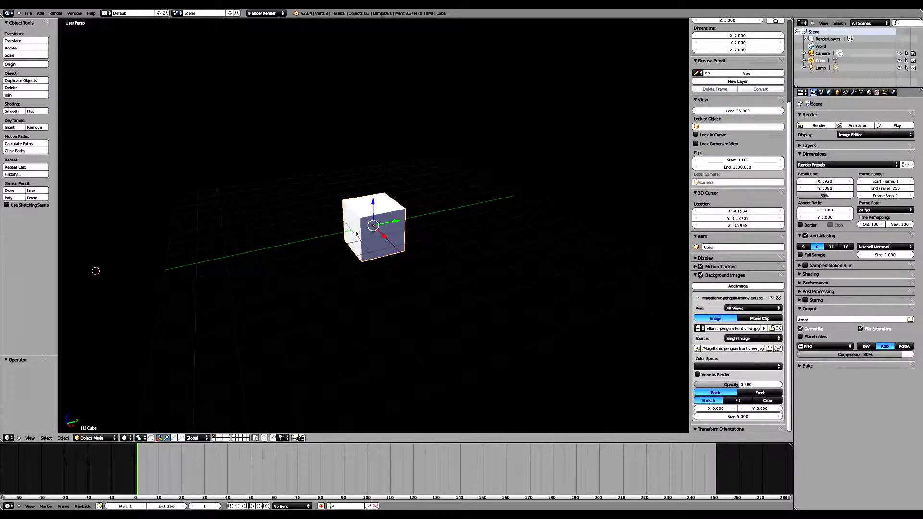
key("KP_1")
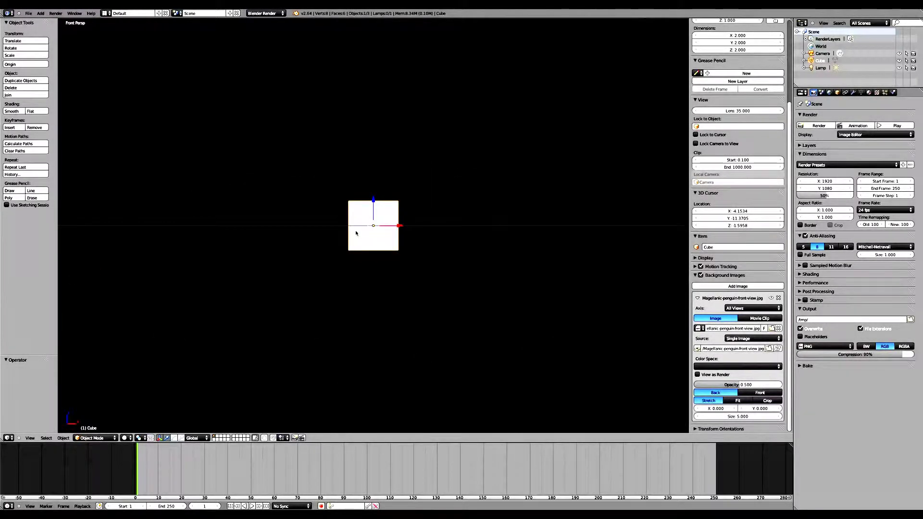
key("KP_5")
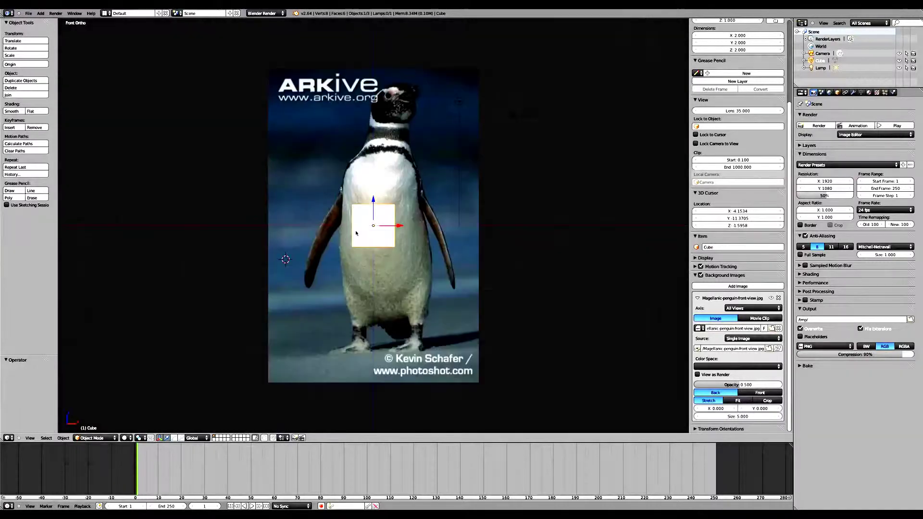
Check the background image in the right and top orthographic views and return to the front view.
left_click(30, 439)
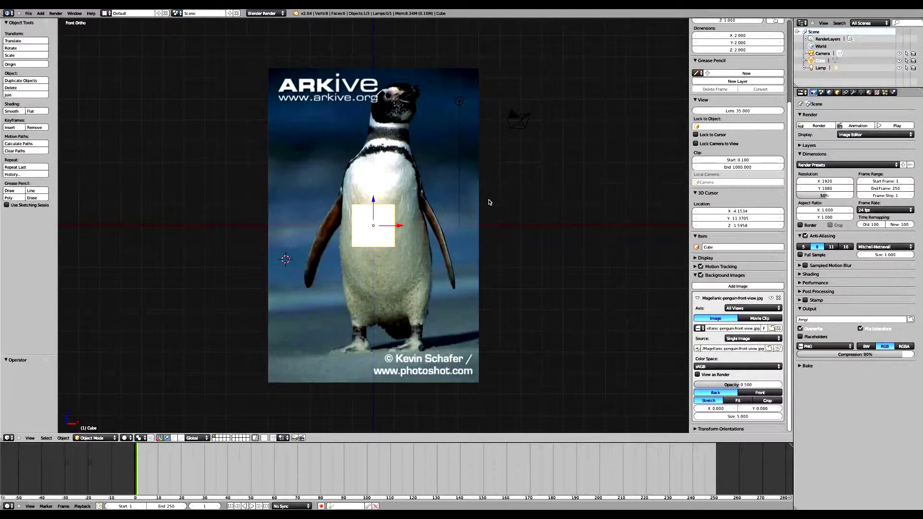
key("KP_3")
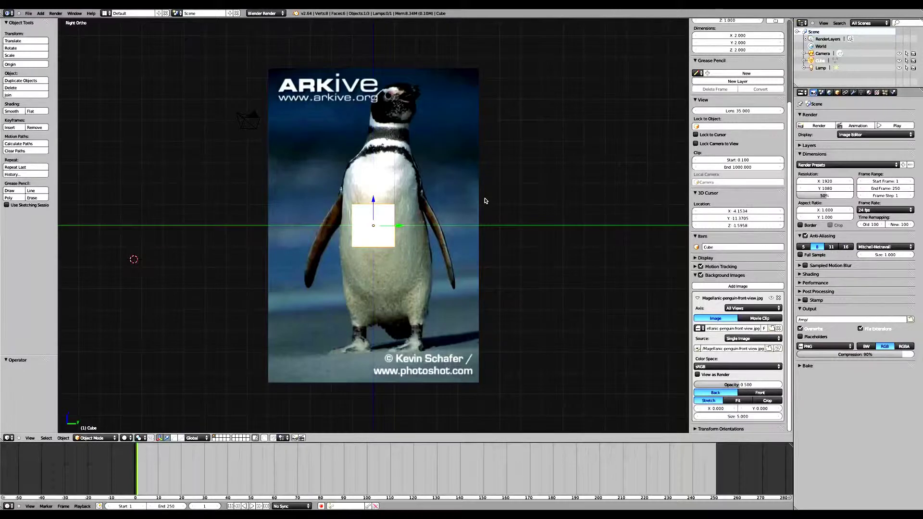
key("KP_7")
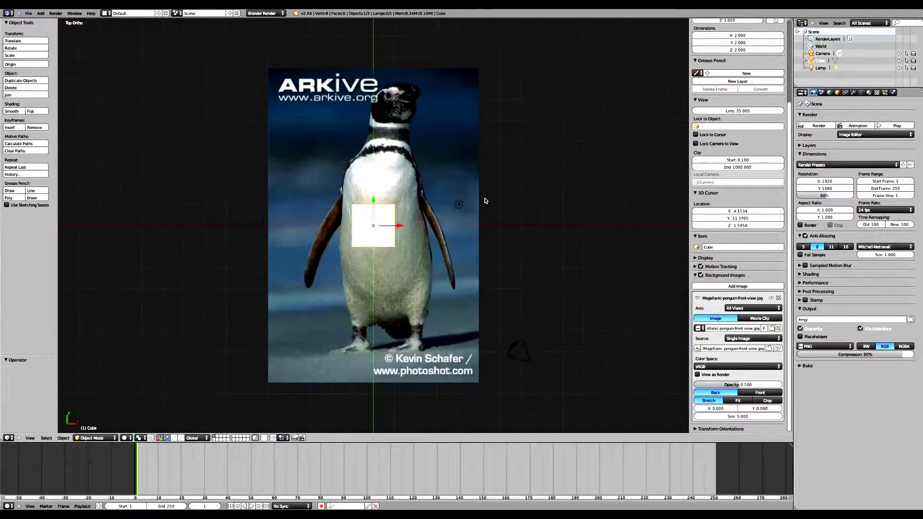
key("KP_1")
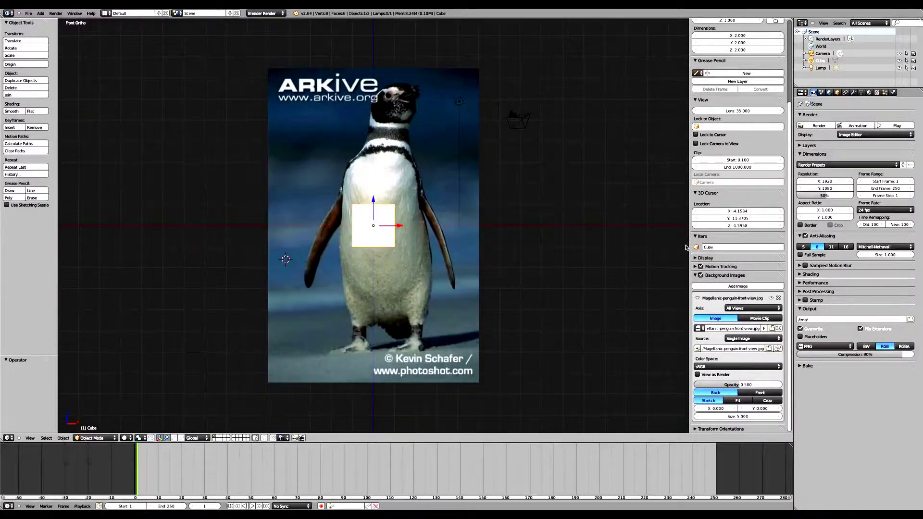
Limit the penguin background image to the Front view and set its X offset to -0.200.
left_click(759, 310)
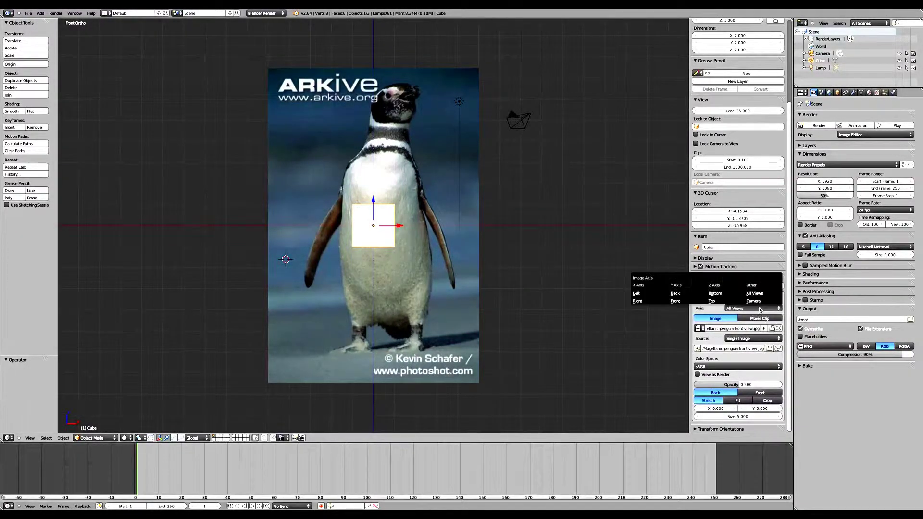
left_click(686, 303)
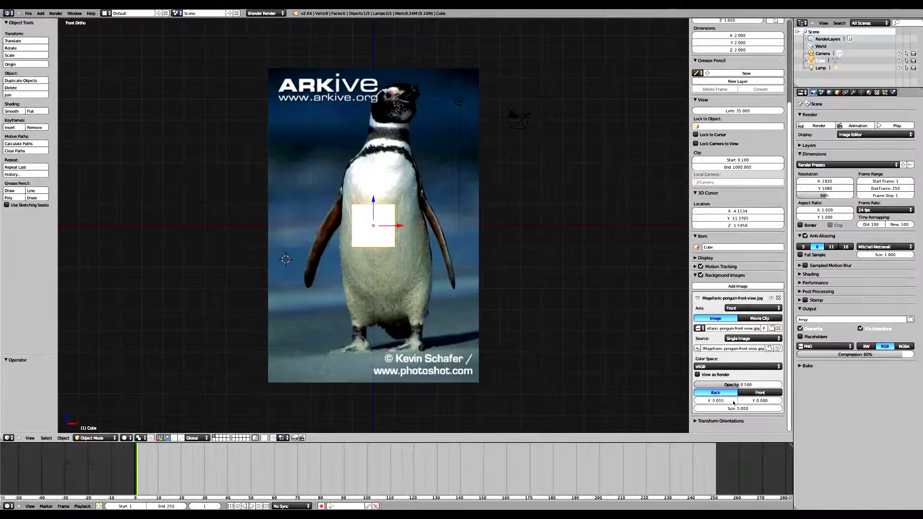
left_click(697, 401)
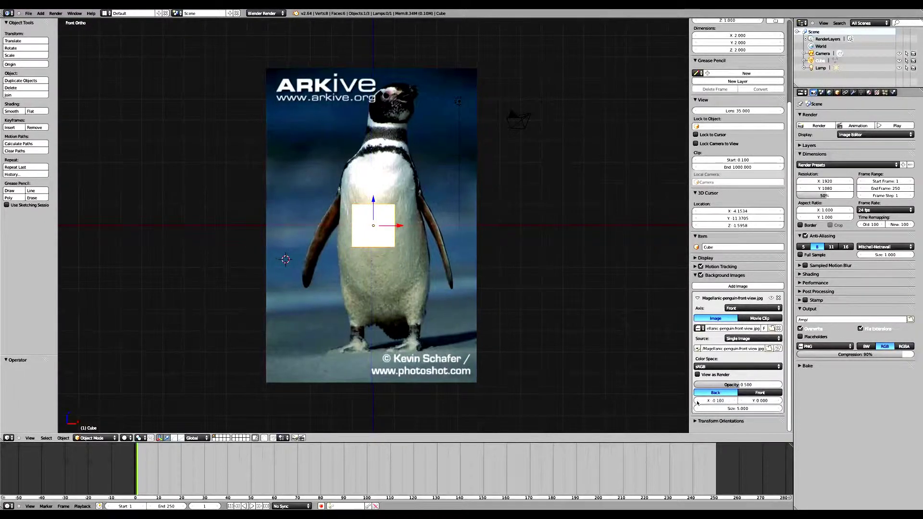
left_click(697, 401)
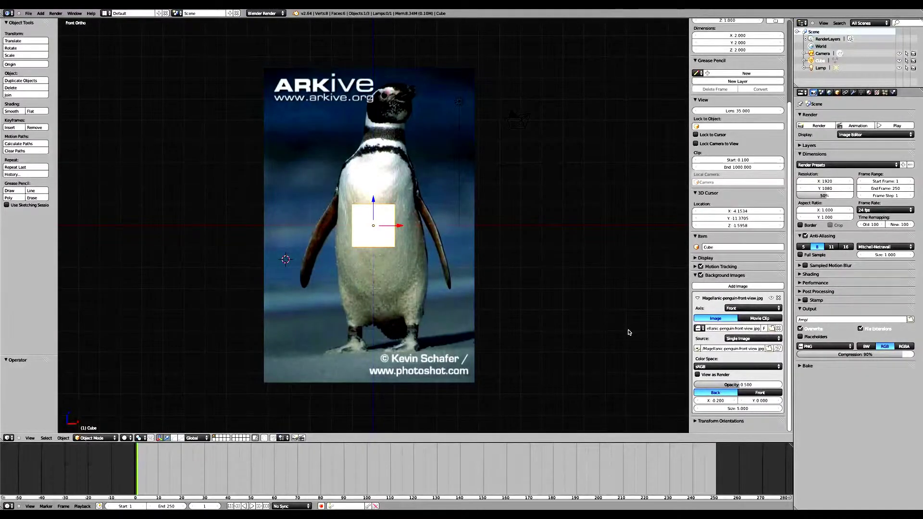
Add a second background image in the right orthographic view, loading Magellanic-penguin-walking-on-beach-side-view.jpg from the Penguin Reference Images folder.
key("KP_3")
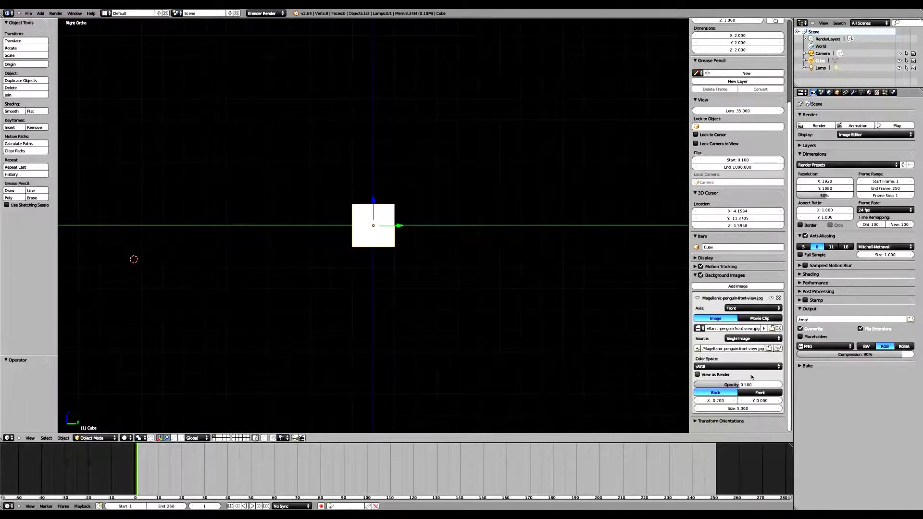
left_click(737, 286)
scroll(743, 326, "down", 3)
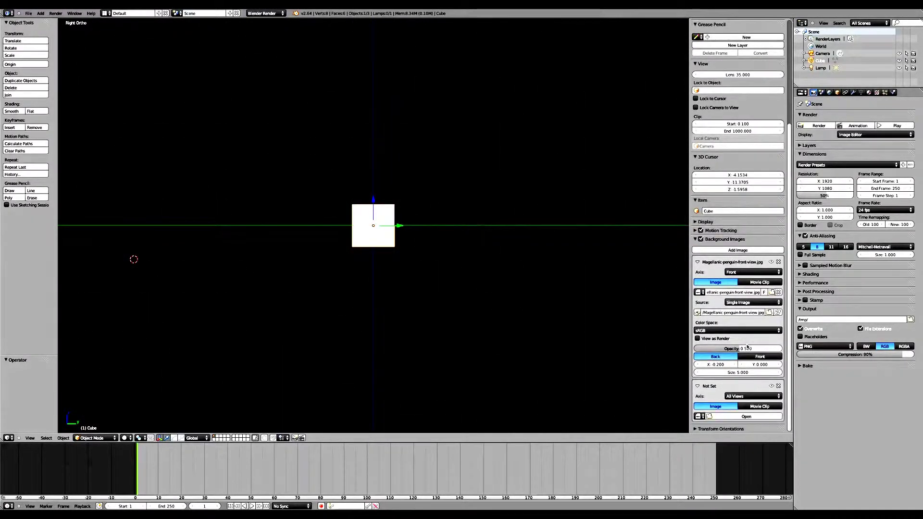
left_click(733, 416)
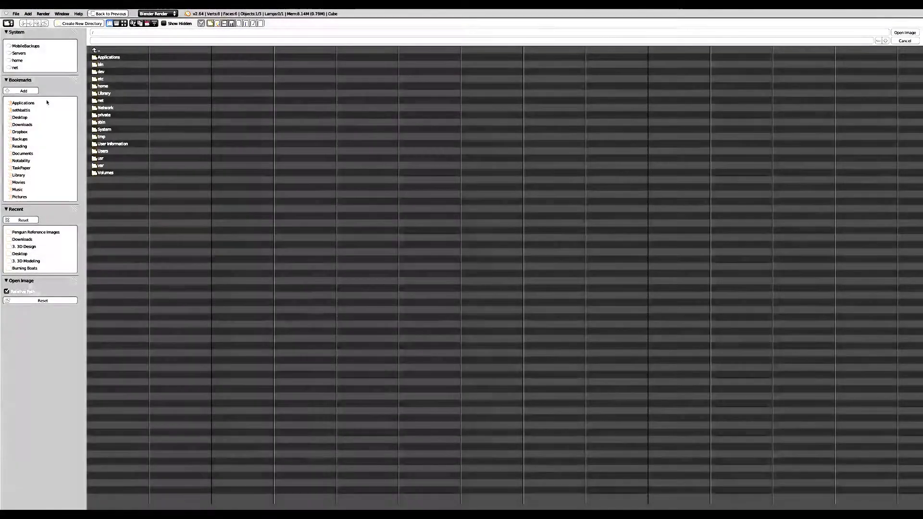
left_click(34, 232)
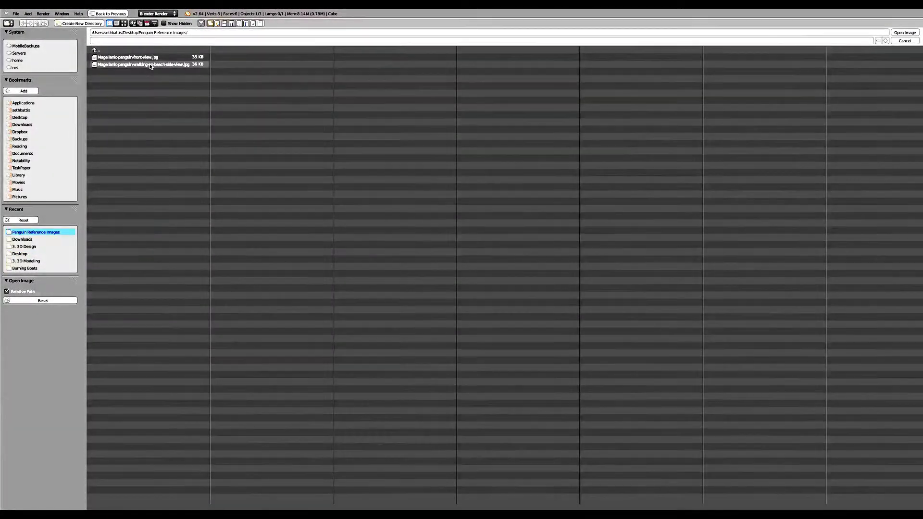
double_click(145, 57)
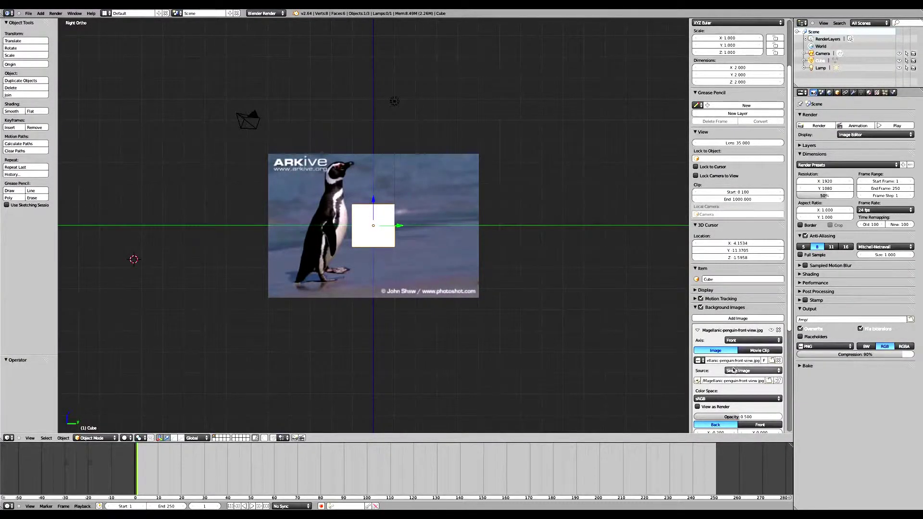
scroll(738, 365, "down", 3)
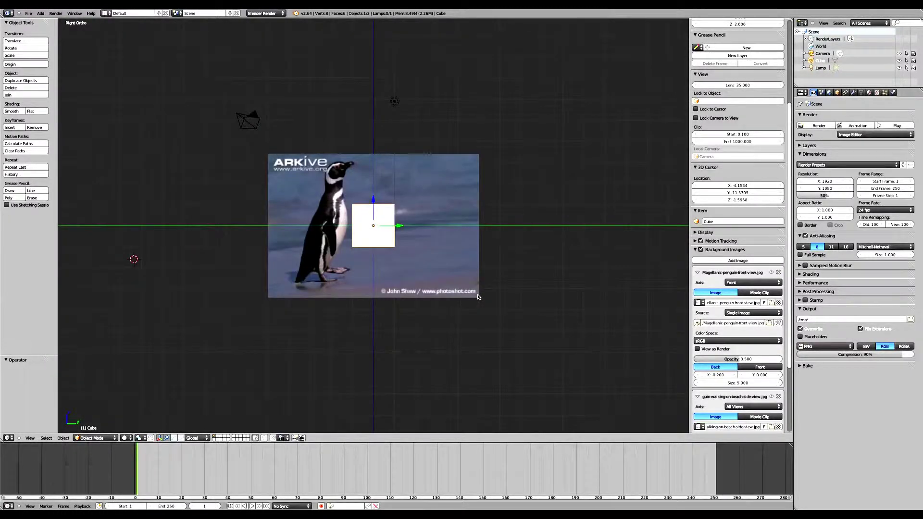
Compare the side-view penguin image in the front and right views and limit it to the Right view.
key("KP_1")
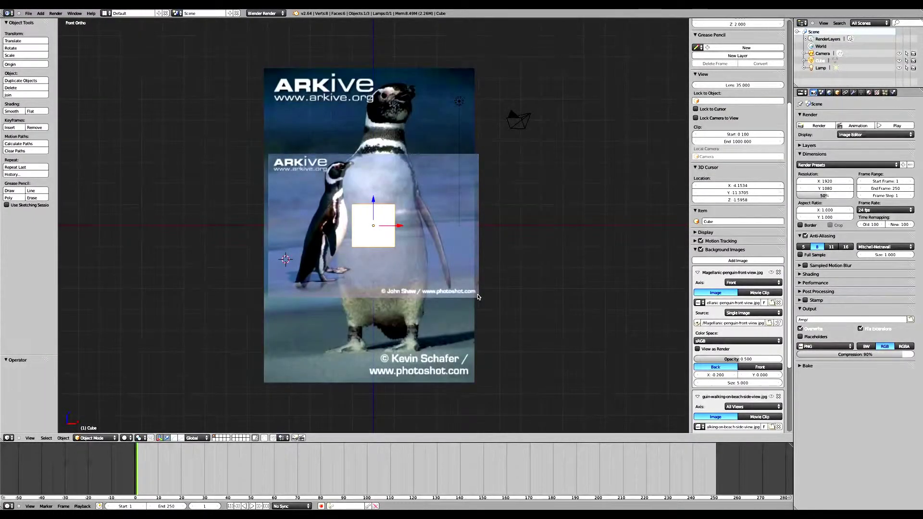
key("KP_3")
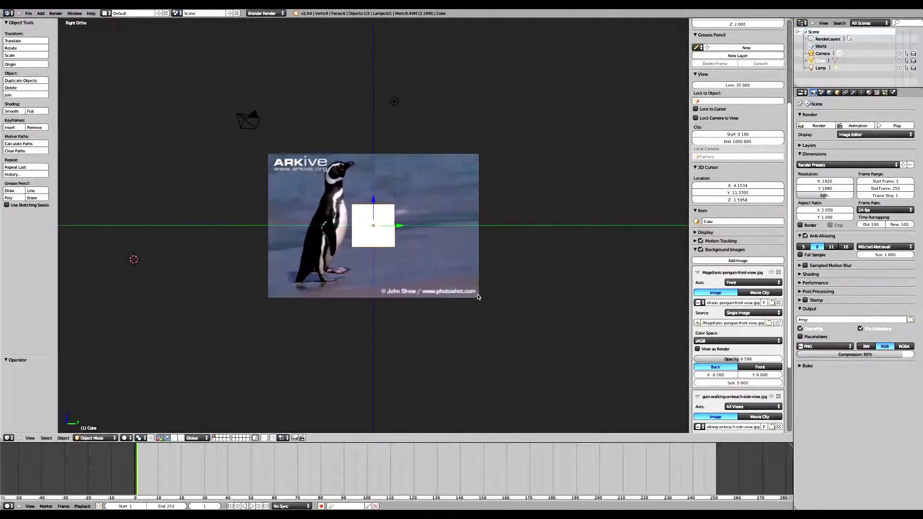
scroll(760, 357, "down", 5)
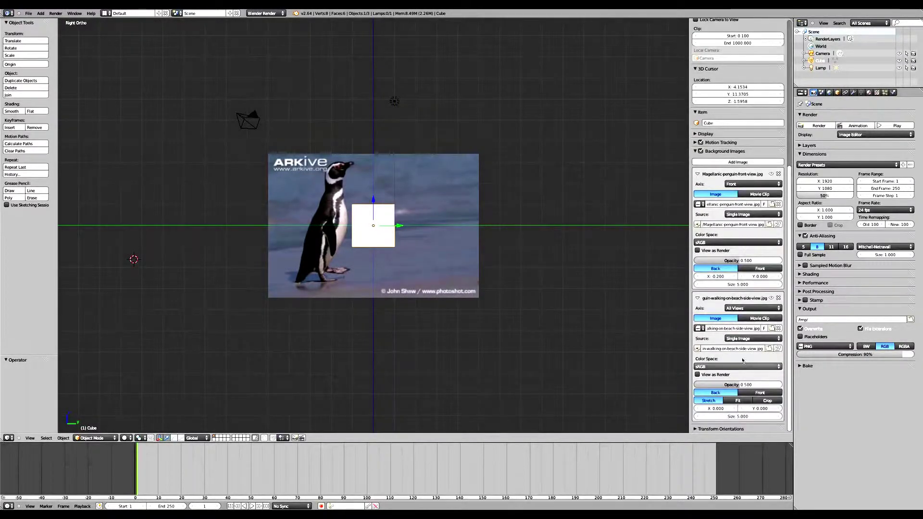
left_click(747, 310)
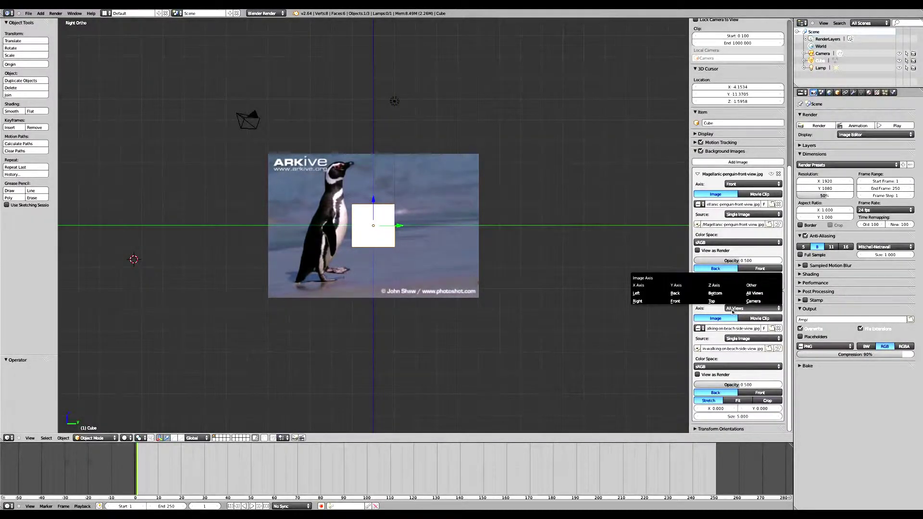
left_click(639, 302)
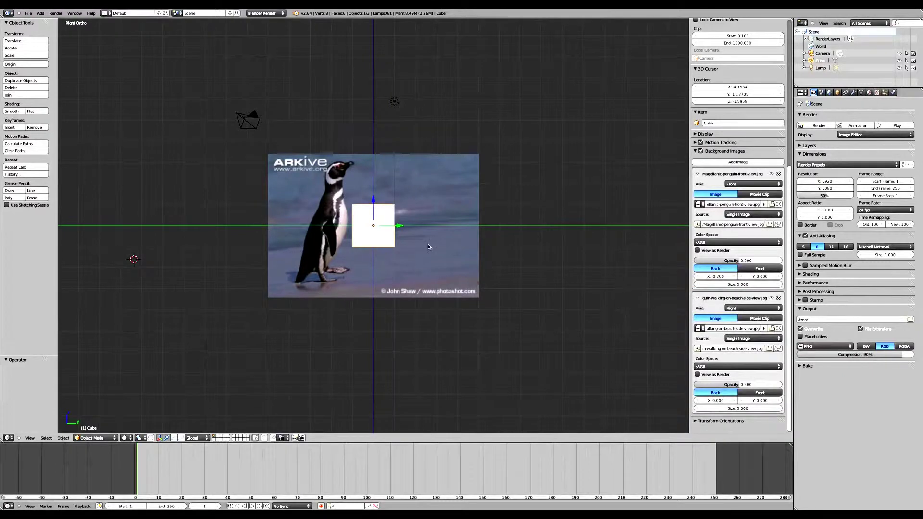
middle_click_drag(428, 244, 427, 246)
key("KP_3")
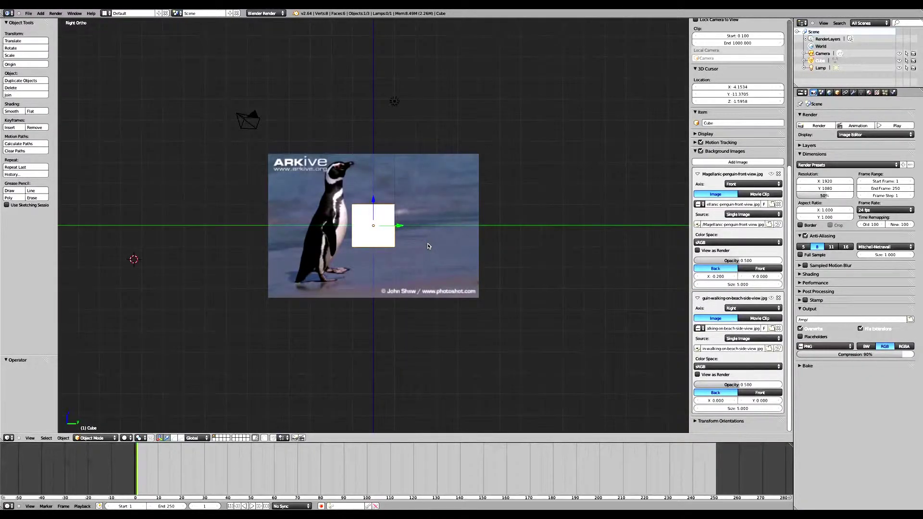
In the front view, stretch the cube along Z by about 4.307 and again by about 1.255 as a penguin height guide.
key("KP_1")
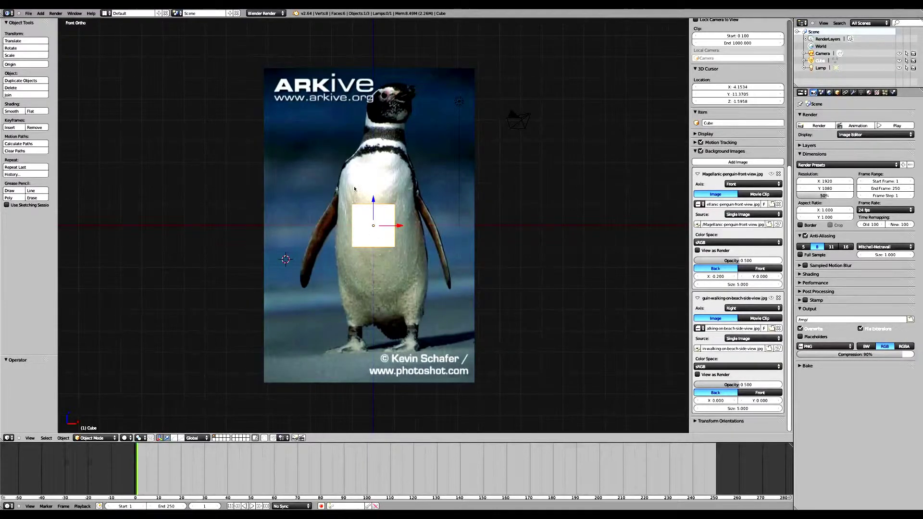
key("s")
key("z")
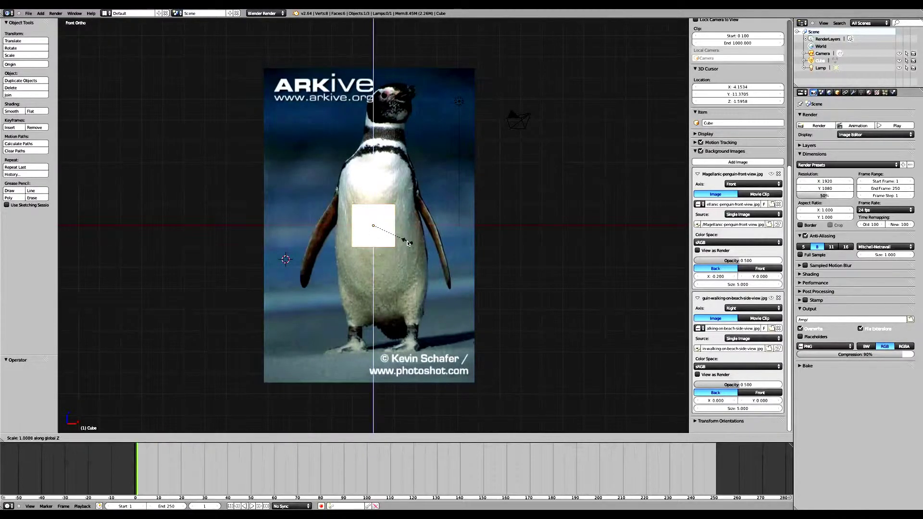
left_click(451, 385)
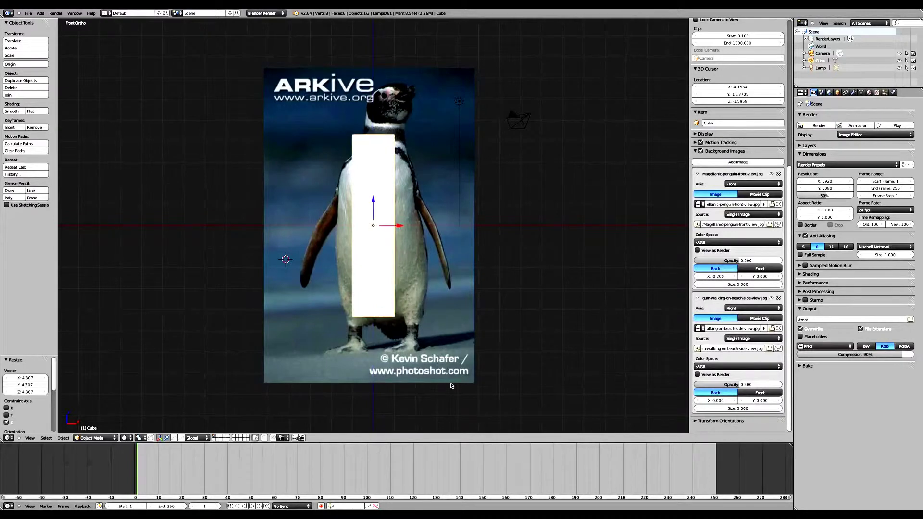
key("s")
key("z")
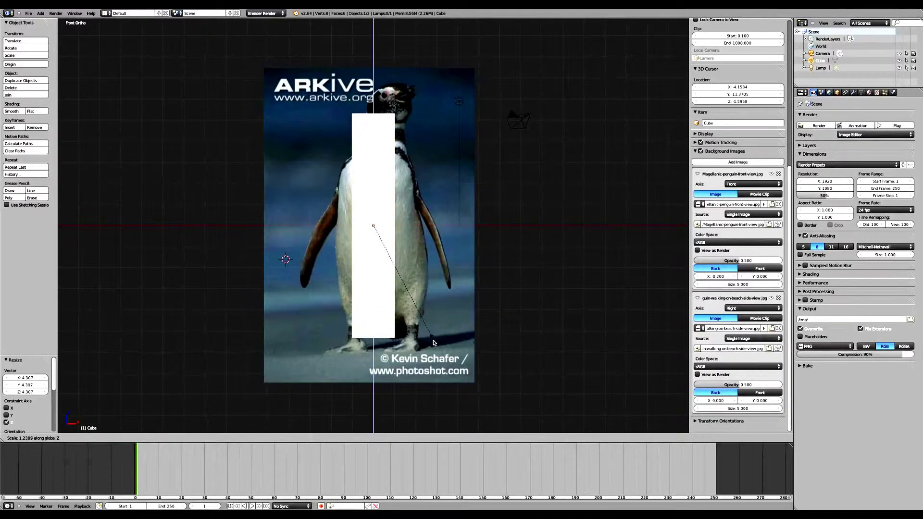
left_click(433, 345)
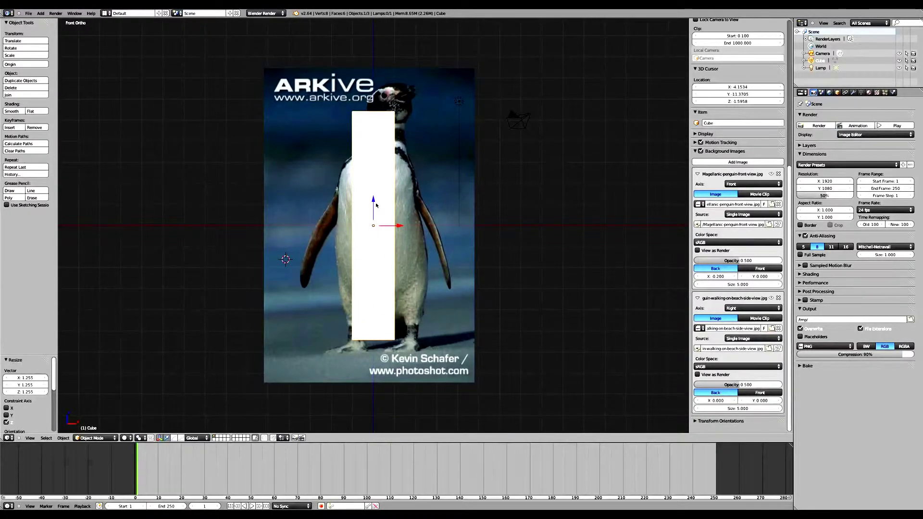
Fit the cube to the front penguin's head and feet with small Z moves of about 0.805 and -0.103 and Z scalings of 1.110 and 1.015.
left_click_drag(373, 202, 373, 185)
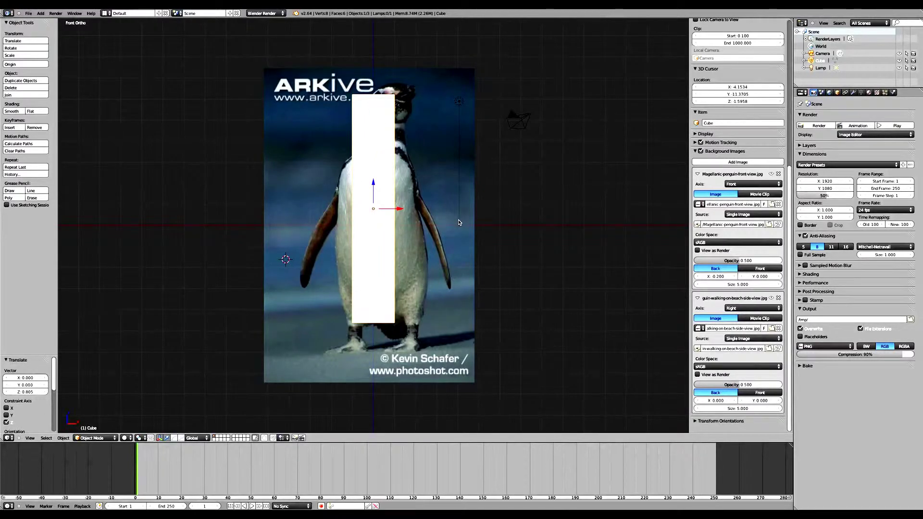
key("s")
key("z")
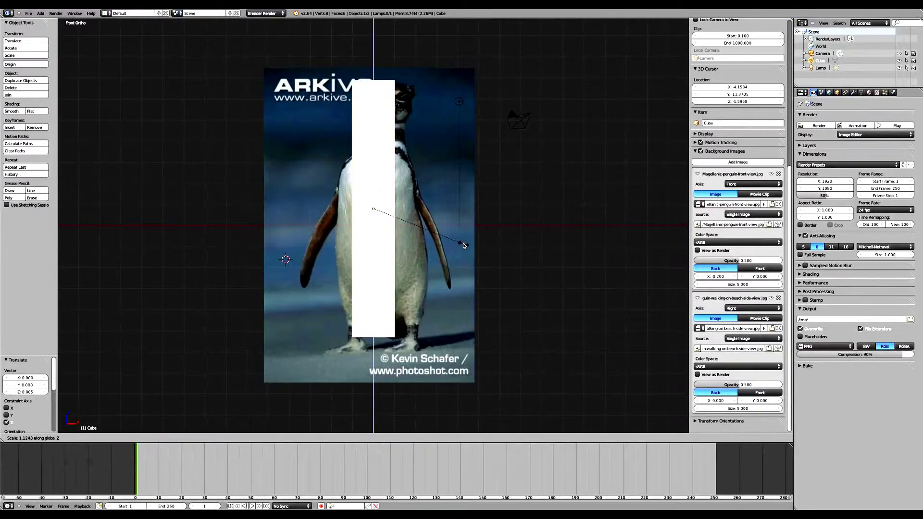
left_click(464, 243)
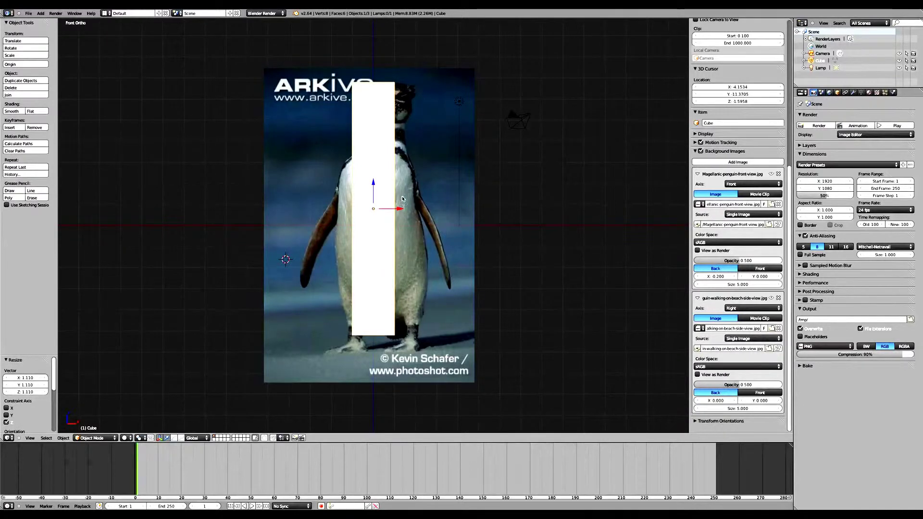
left_click_drag(374, 184, 374, 188)
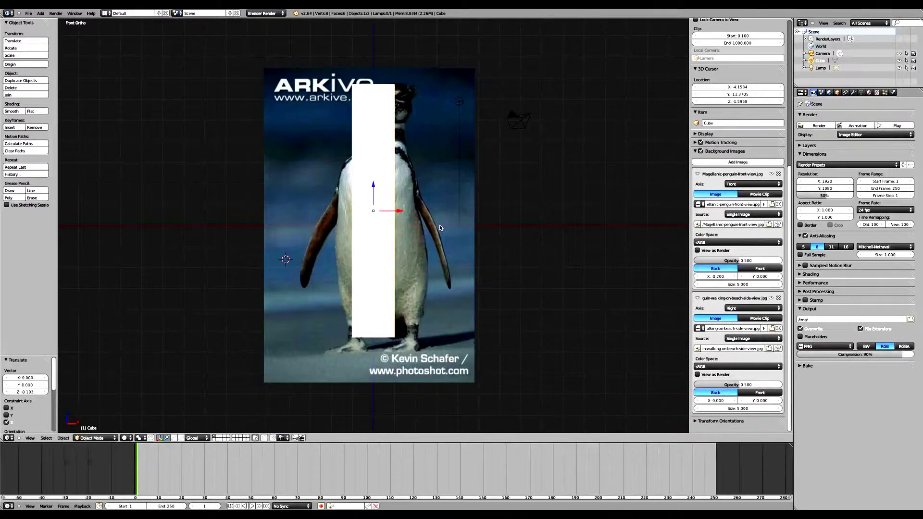
key("s")
key("z")
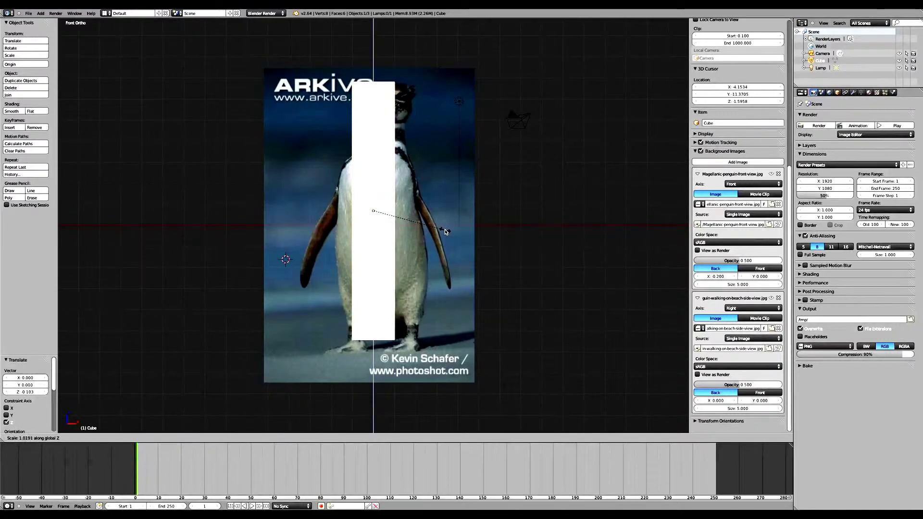
left_click(445, 231)
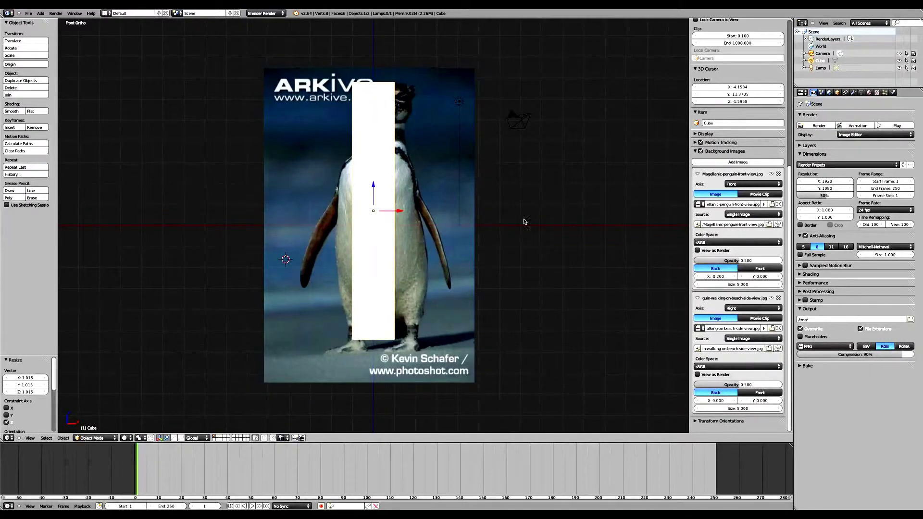
Enlarge the side-view penguin background image to a size of 10.720 in the right view, using the stretched cube as height guide.
key("KP_3")
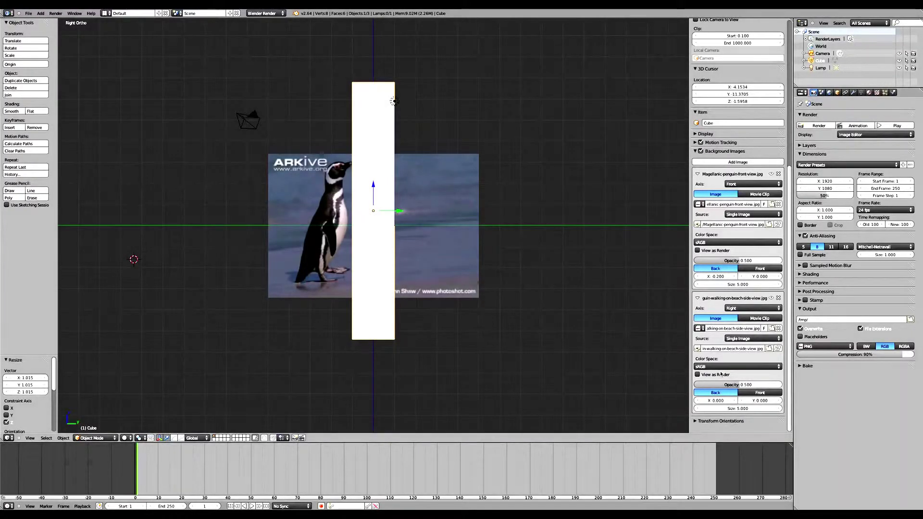
left_click_drag(742, 409, 714, 413)
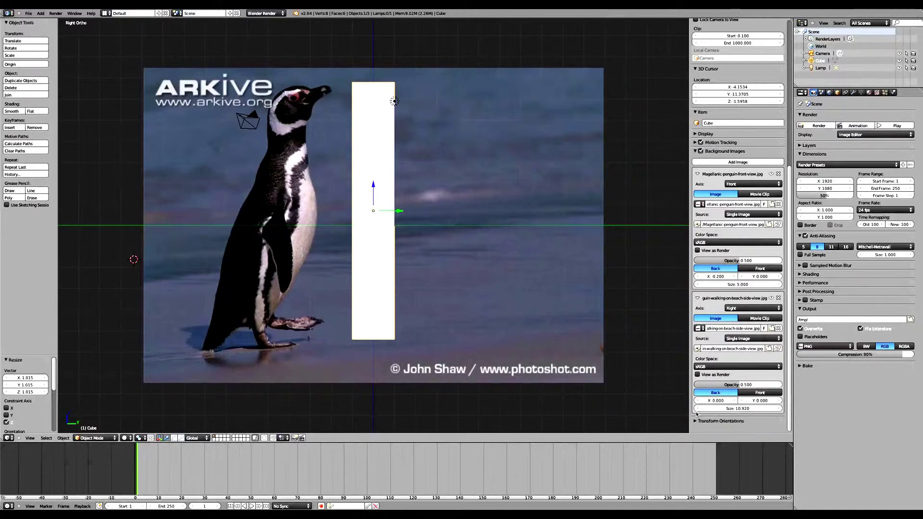
left_click(697, 410)
left_click(697, 409)
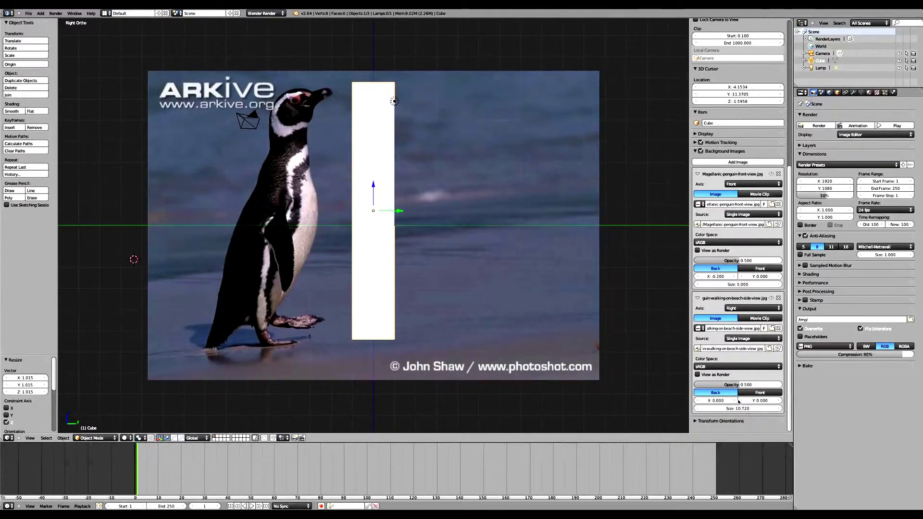
Offset the side-view background image to X 4.799 and Y 0.500 so the penguin lines up with the cube.
left_click(780, 403)
left_click(779, 402)
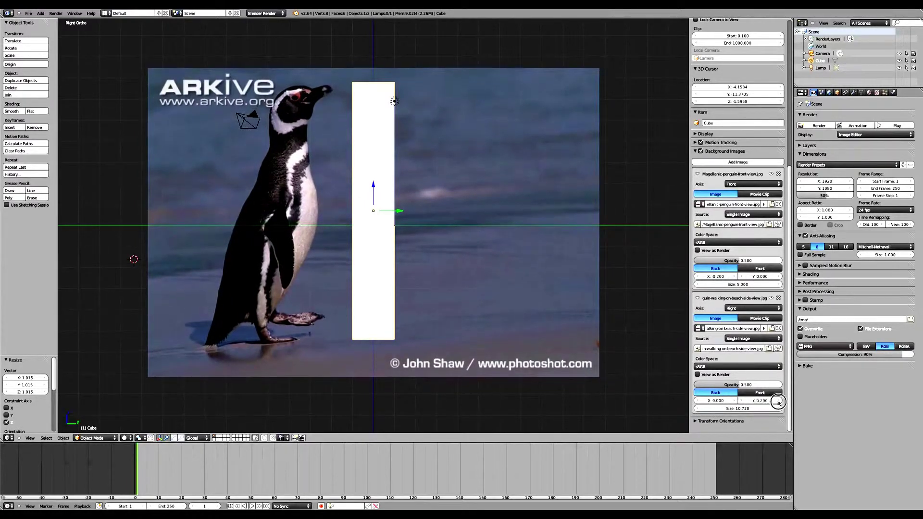
left_click(779, 403)
left_click_drag(734, 404, 735, 403)
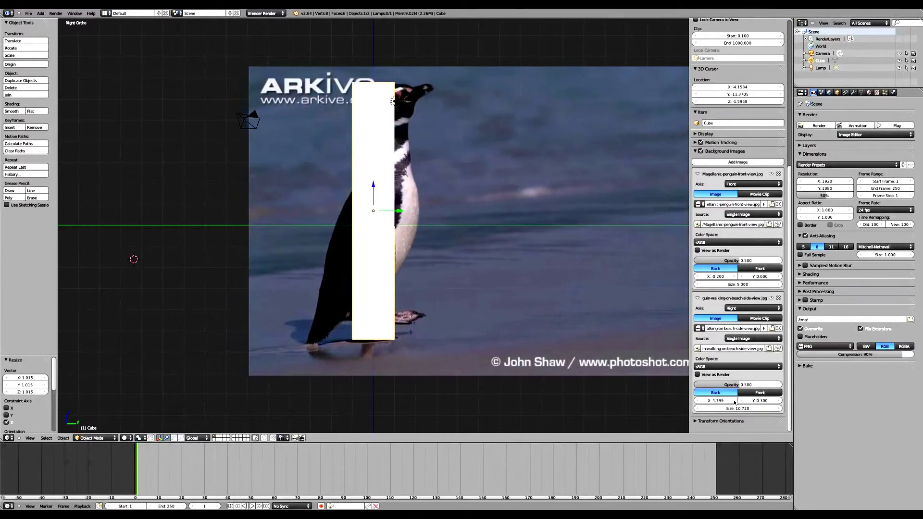
left_click(779, 401)
left_click(779, 401)
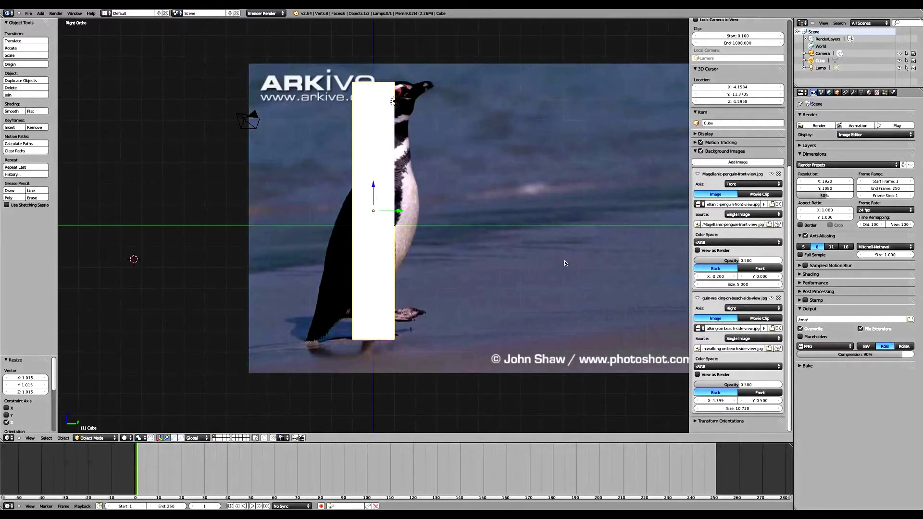
Compare the penguin images against the cube in the front, top and right orthographic views to check their alignment.
key("KP_1")
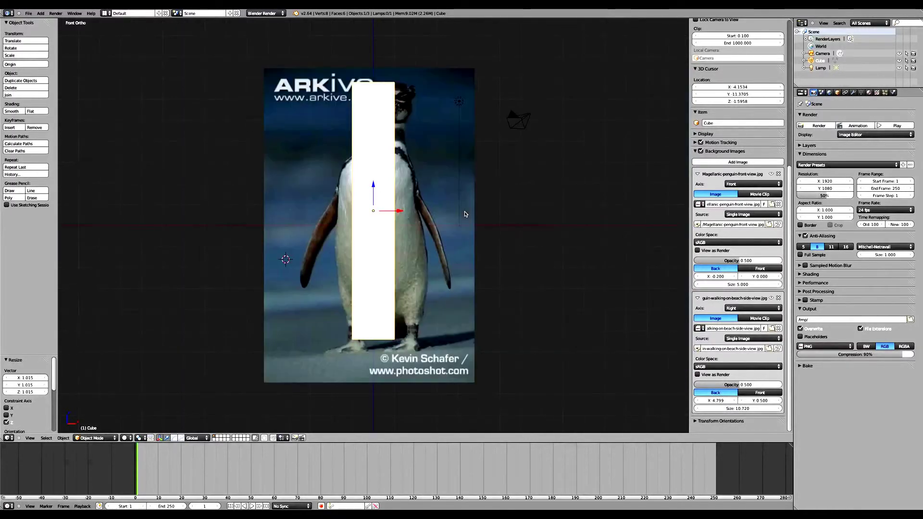
key("KP_7")
key("KP_3")
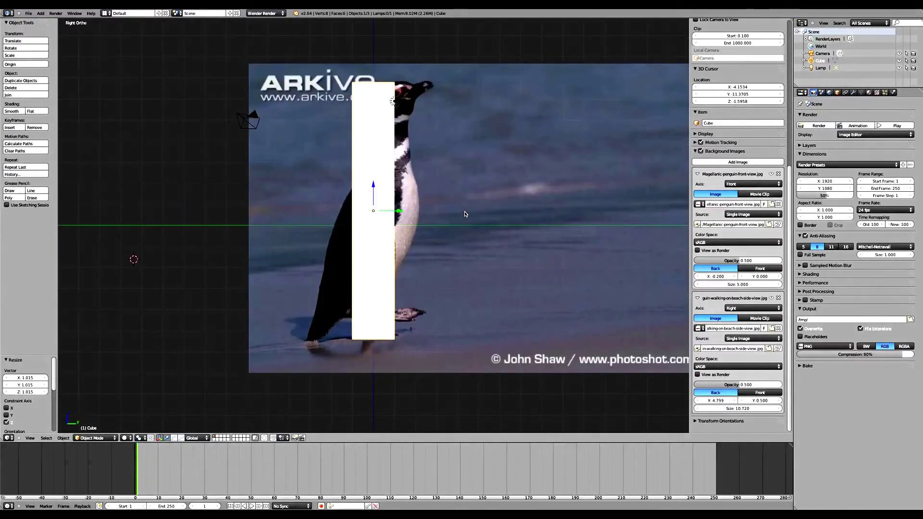
key("KP_7")
key("KP_1")
key("KP_3")
key("KP_1")
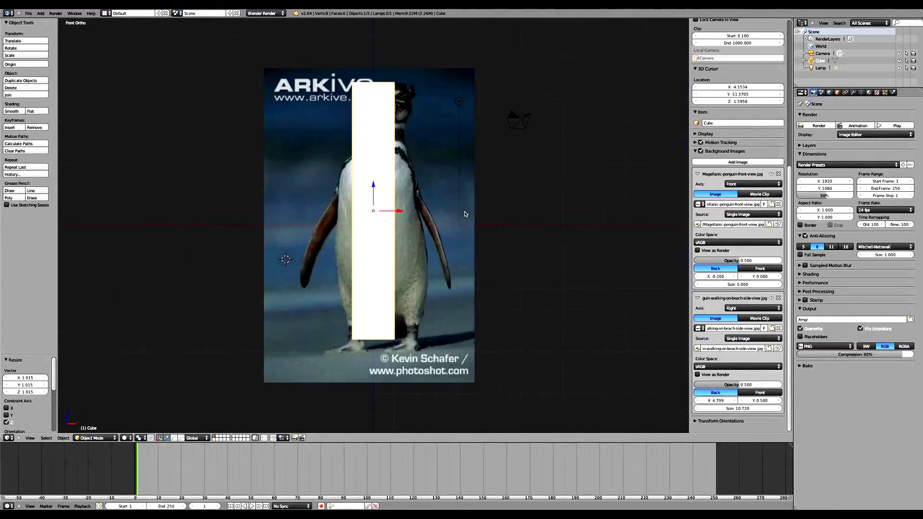
key("KP_7")
key("KP_3")
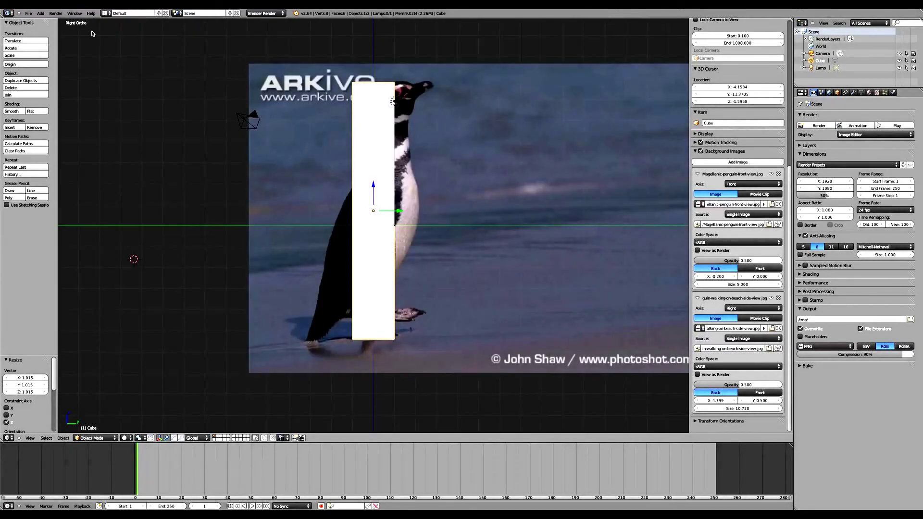